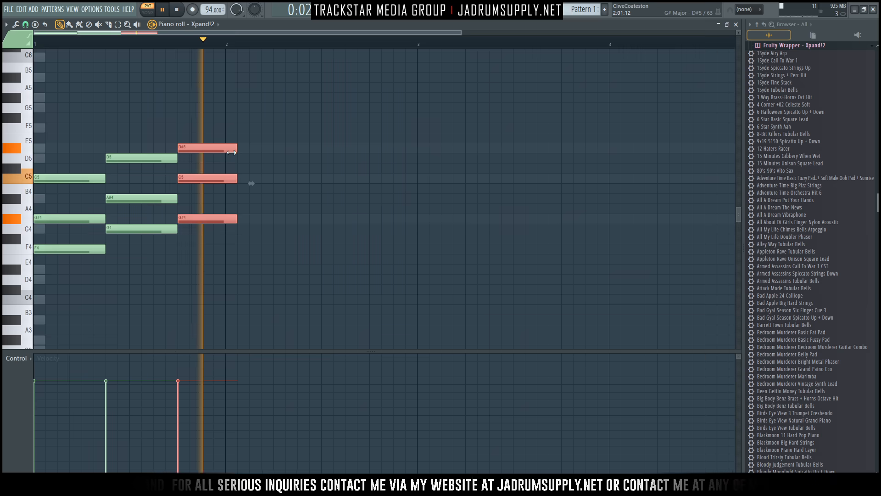
Shorten the selected D#5 chord and play the pattern to hear it.
{"action": "key", "text": "space"}
{"action": "scroll", "coordinate": [133, 48], "scroll_direction": "down", "scroll_amount": 1}
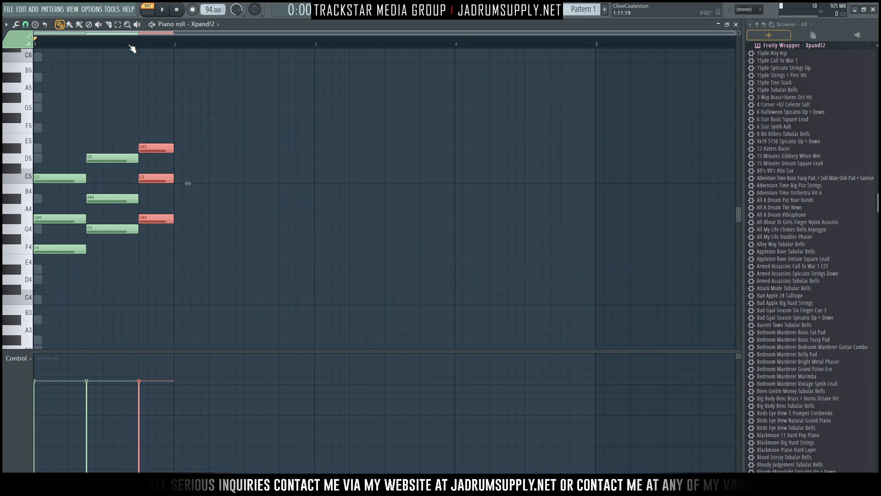
{"action": "key", "text": "space"}
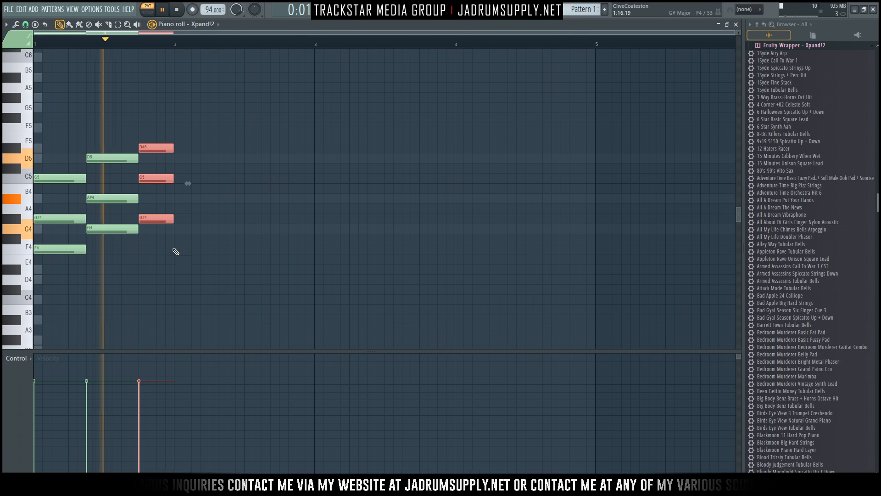
{"action": "key", "text": "space"}
Duplicate bar 1 into bar 2 with Ctrl+B, deleting all copies except the C5–G#4–F4 chord.
{"action": "left_click_drag", "start_coordinate": [168, 285], "coordinate": [48, 92]}
{"action": "key", "text": "ctrl+b"}
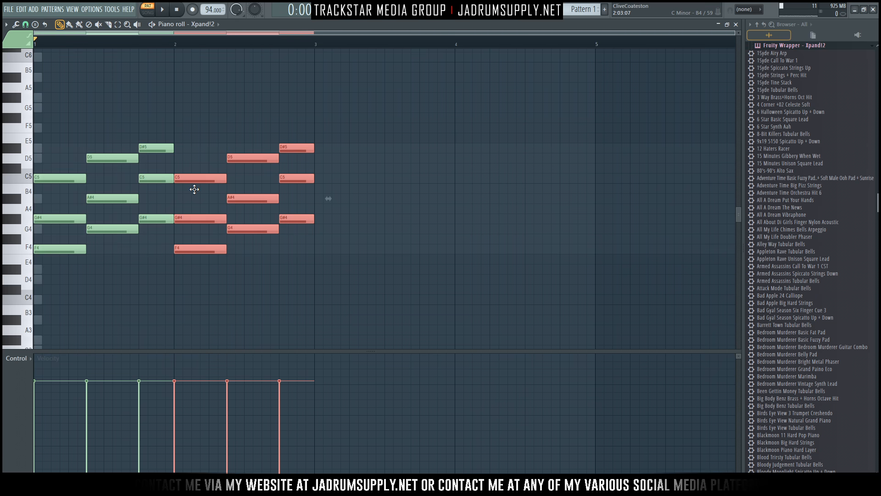
{"action": "left_click_drag", "start_coordinate": [251, 130], "coordinate": [318, 260]}
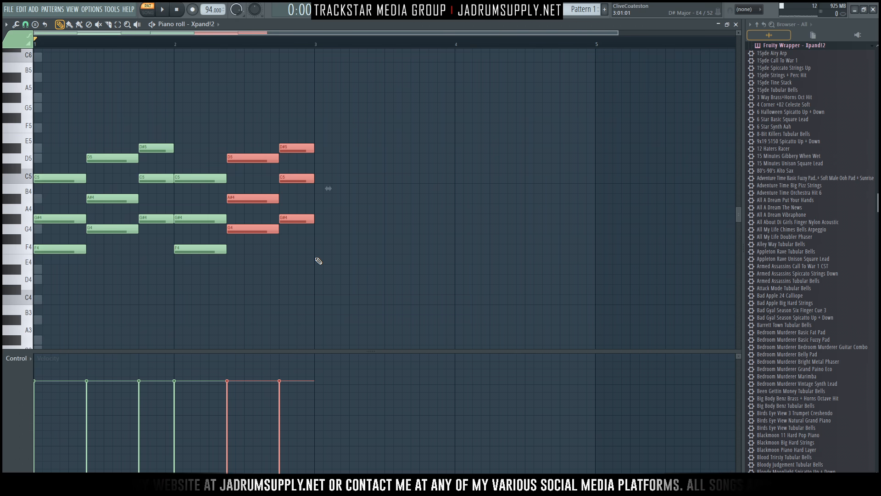
{"action": "key", "text": "Delete"}
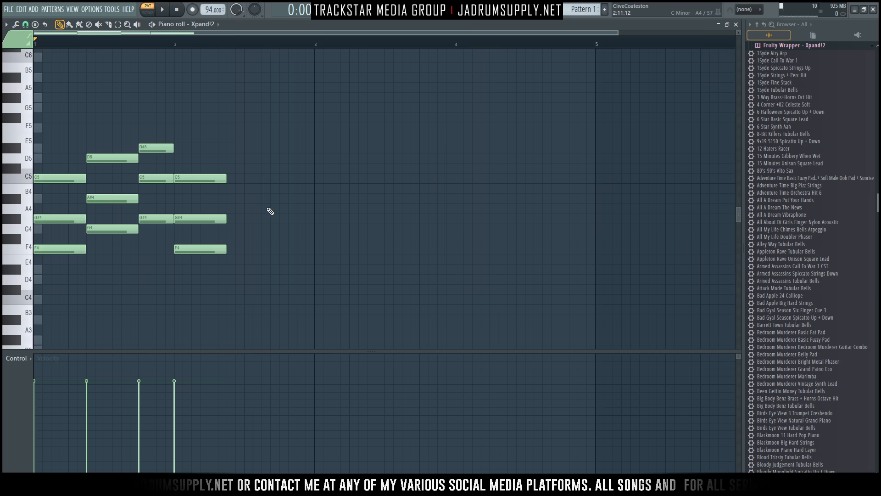
{"action": "scroll", "coordinate": [277, 202], "scroll_direction": "down", "scroll_amount": 2}
{"action": "key", "text": "space"}
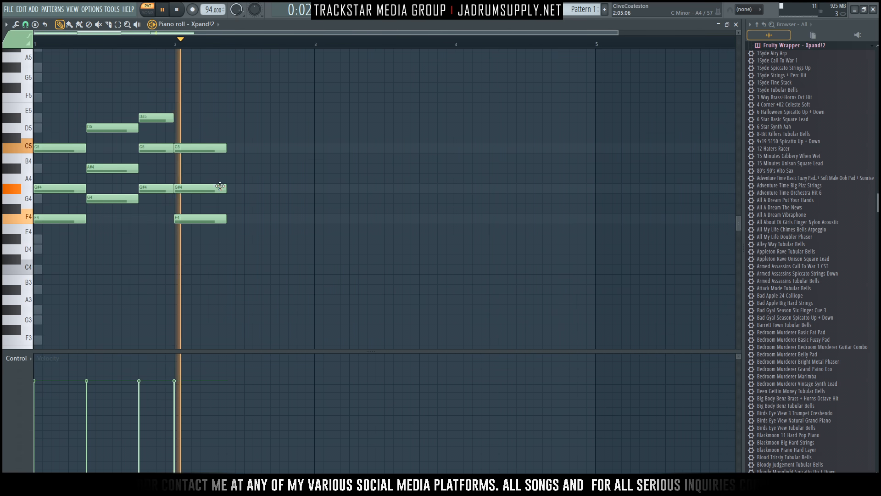
{"action": "key", "text": "space"}
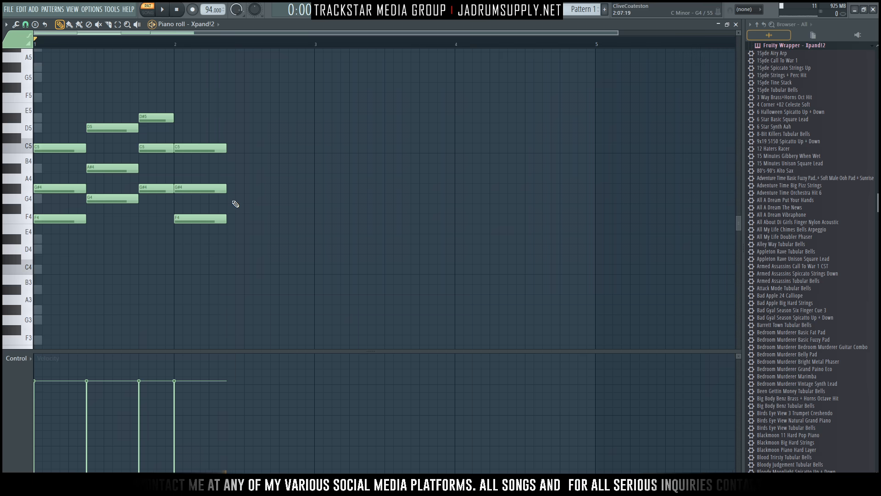
{"action": "left_click", "coordinate": [230, 169]}
Lengthen the bar-2 chord and pencil in an A#4–G4–D#4 chord after it.
{"action": "left_click_drag", "start_coordinate": [218, 146], "coordinate": [253, 256]}
{"action": "scroll", "coordinate": [236, 264], "scroll_direction": "up", "scroll_amount": 1}
{"action": "key", "text": "space"}
{"action": "key", "text": "space"}
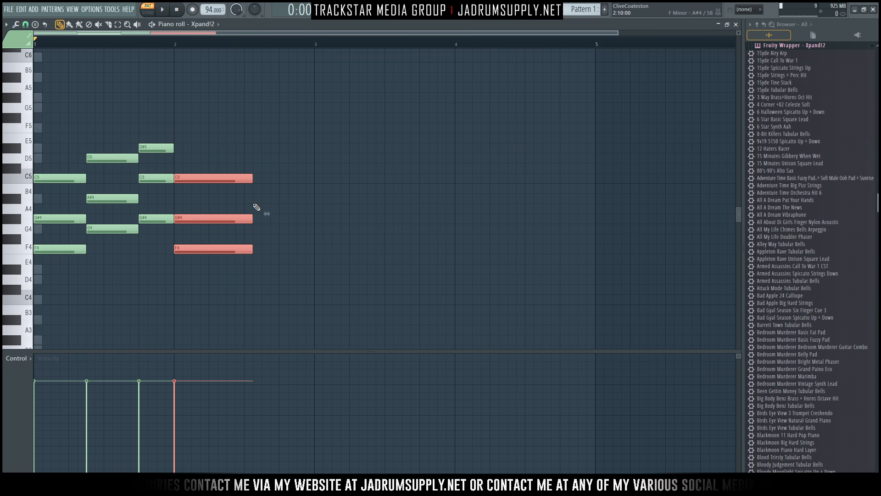
{"action": "left_click", "coordinate": [255, 200]}
{"action": "left_click", "coordinate": [257, 230]}
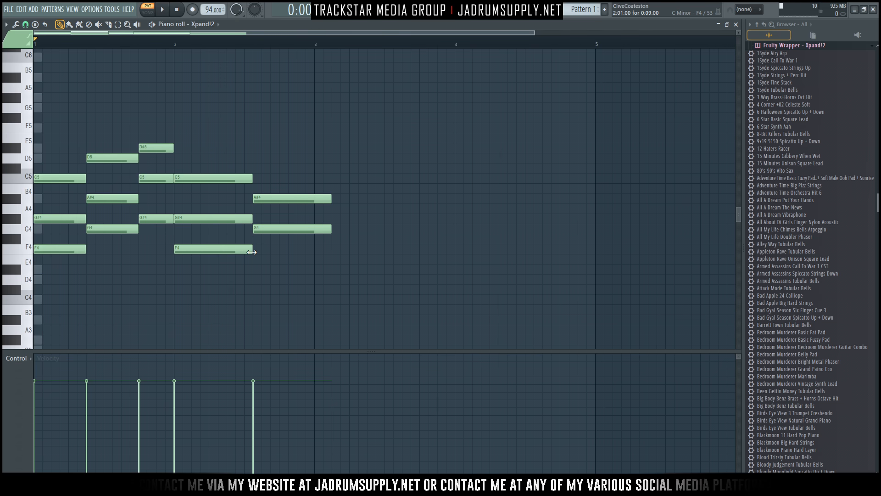
{"action": "left_click", "coordinate": [255, 269]}
Shorten the A#4–G4–D#4 stab, nudge it later, and copy it one step right.
{"action": "scroll", "coordinate": [274, 238], "scroll_direction": "down", "scroll_amount": 1}
{"action": "left_click_drag", "start_coordinate": [280, 169], "coordinate": [289, 259]}
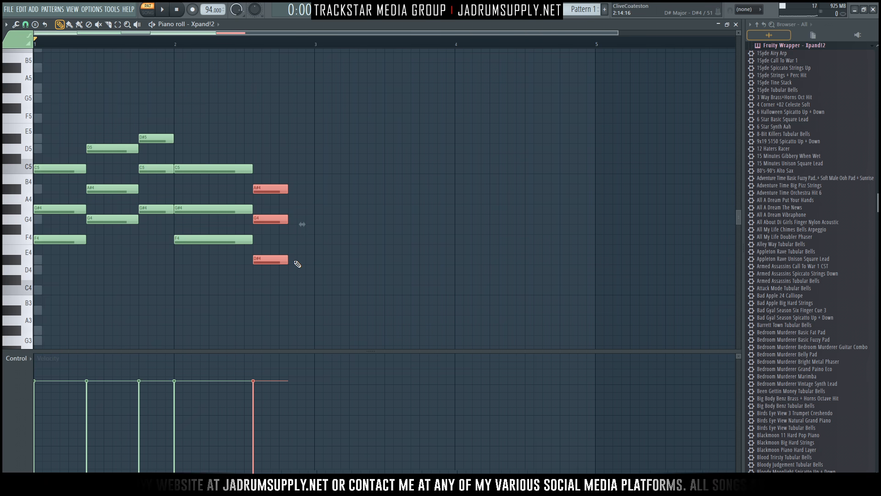
{"action": "key", "text": "space"}
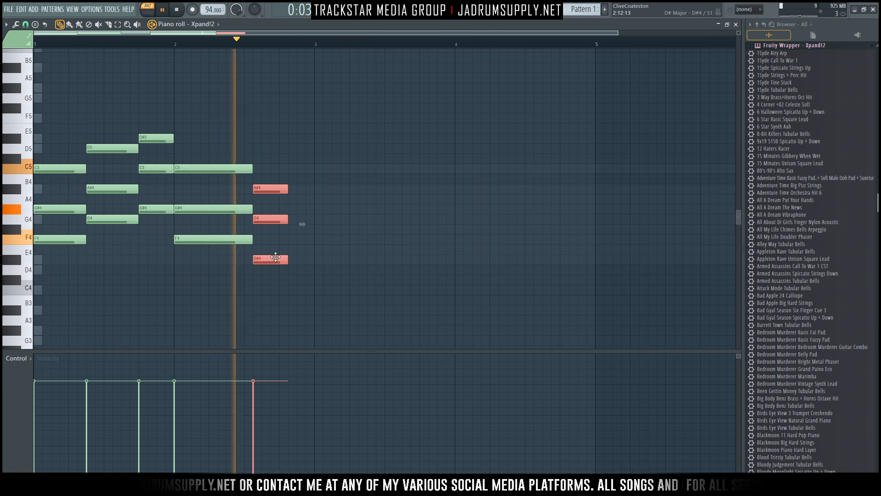
{"action": "key", "text": "shift+Right"}
{"action": "key", "text": "space"}
{"action": "left_click_drag", "start_coordinate": [282, 260], "coordinate": [307, 259]}
Audition the two bars, then duplicate all 18 notes so the phrase repeats from bar 3.
{"action": "left_click_drag", "start_coordinate": [233, 250], "coordinate": [235, 105]}
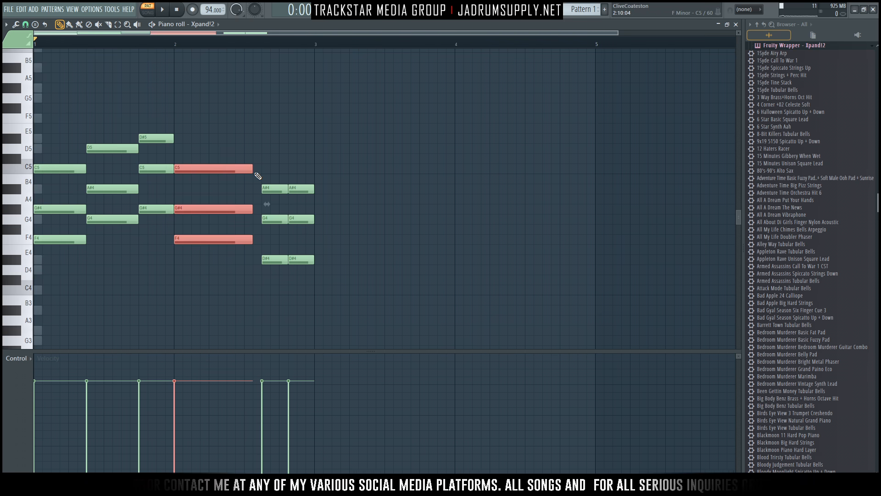
{"action": "left_click", "coordinate": [234, 273]}
{"action": "key", "text": "space"}
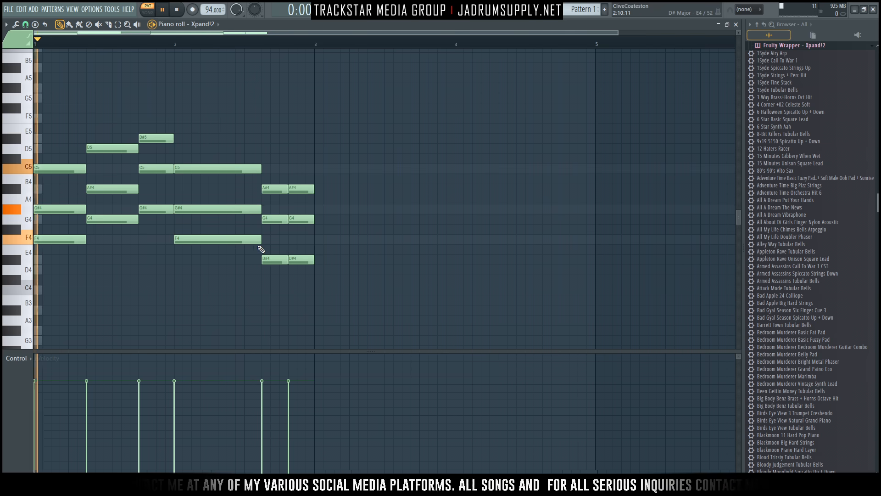
{"action": "scroll", "coordinate": [233, 186], "scroll_direction": "up", "scroll_amount": 3}
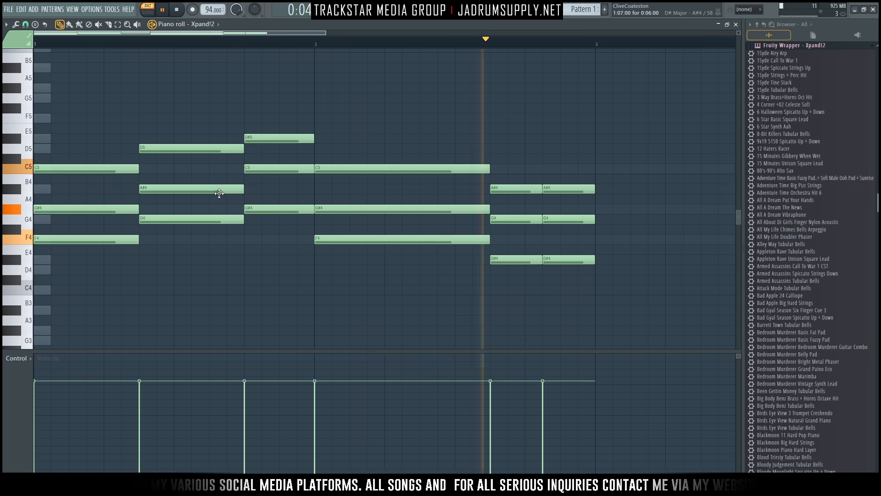
{"action": "key", "text": "space"}
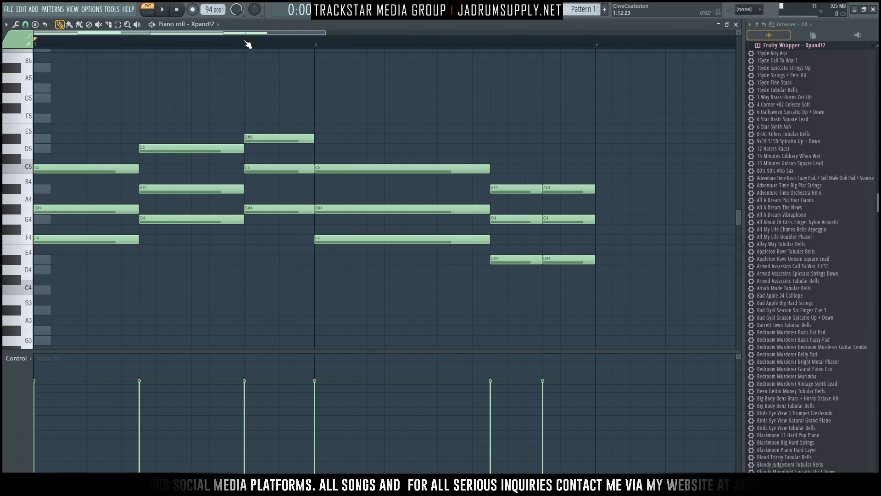
{"action": "scroll", "coordinate": [261, 47], "scroll_direction": "down", "scroll_amount": 1}
{"action": "scroll", "coordinate": [241, 47], "scroll_direction": "down", "scroll_amount": 1}
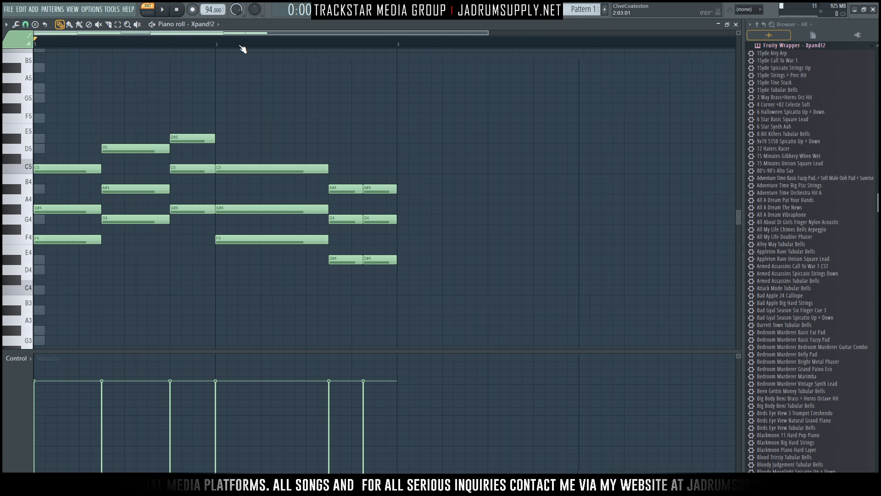
{"action": "left_click_drag", "start_coordinate": [424, 295], "coordinate": [77, 195]}
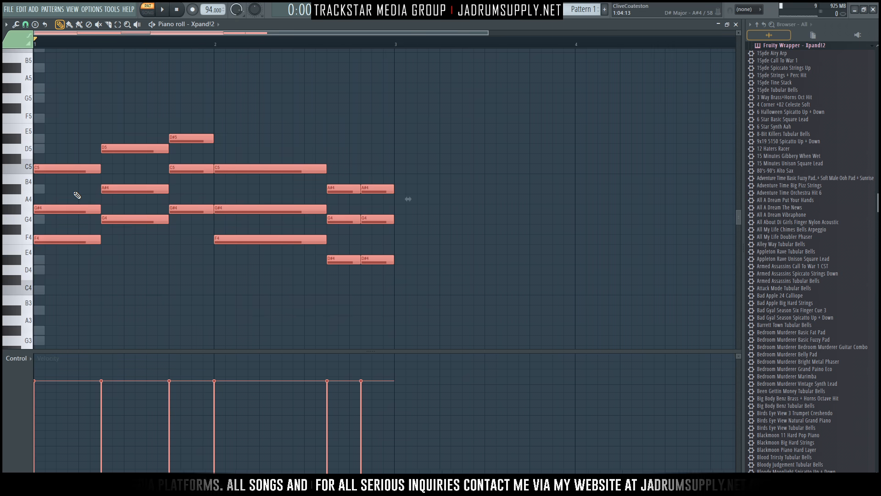
{"action": "key", "text": "ctrl+b"}
{"action": "scroll", "coordinate": [316, 44], "scroll_direction": "down", "scroll_amount": 4}
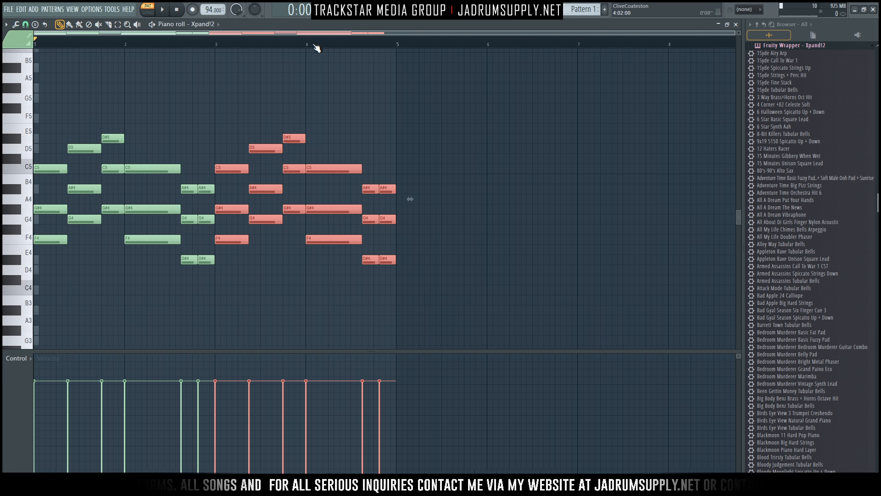
{"action": "left_click", "coordinate": [402, 205], "text": "ctrl"}
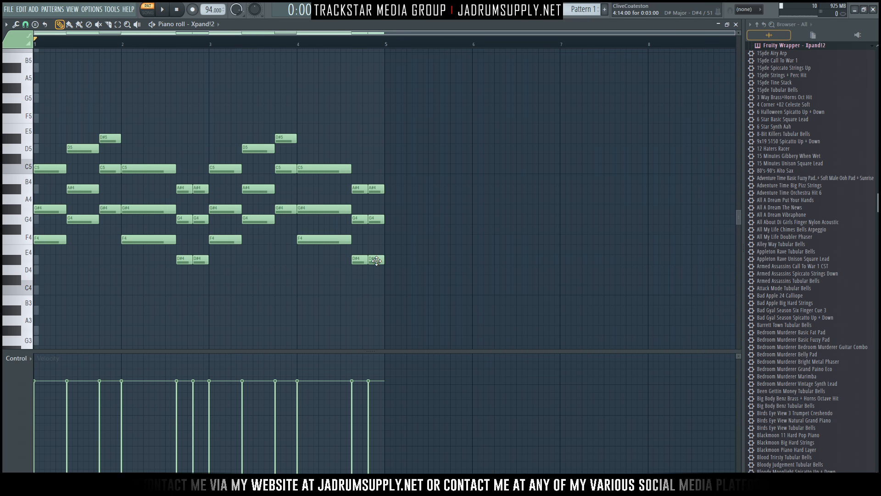
Lower the final stab's D#4 to D4 and audition from around bar 4.
{"action": "left_click_drag", "start_coordinate": [377, 261], "coordinate": [379, 266]}
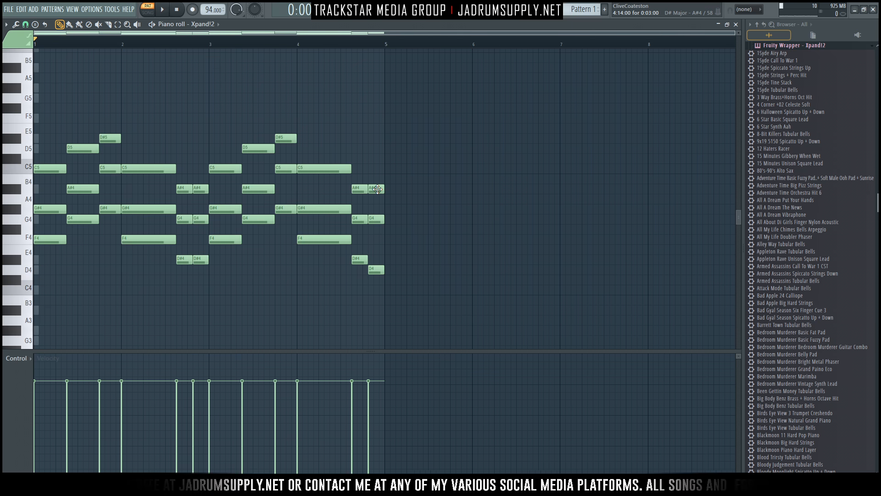
{"action": "key", "text": "space"}
{"action": "left_click", "coordinate": [334, 40]}
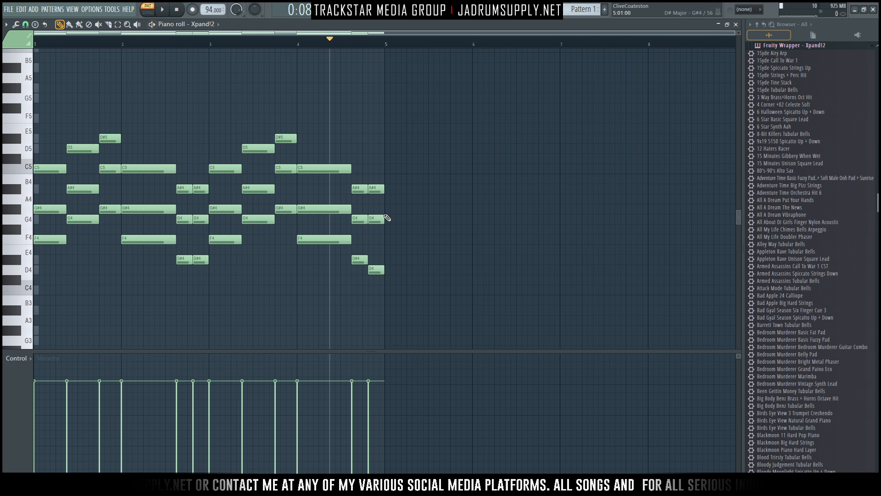
{"action": "key", "text": "space"}
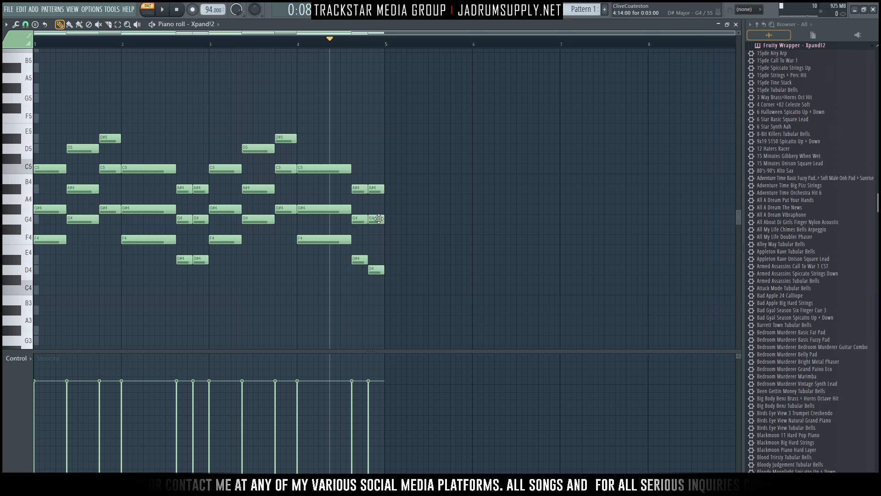
Rework the final stab's upper notes to A#4 and F4 and audition the ending.
{"action": "left_click_drag", "start_coordinate": [376, 190], "coordinate": [376, 169]}
{"action": "scroll", "coordinate": [391, 223], "scroll_direction": "down", "scroll_amount": 1}
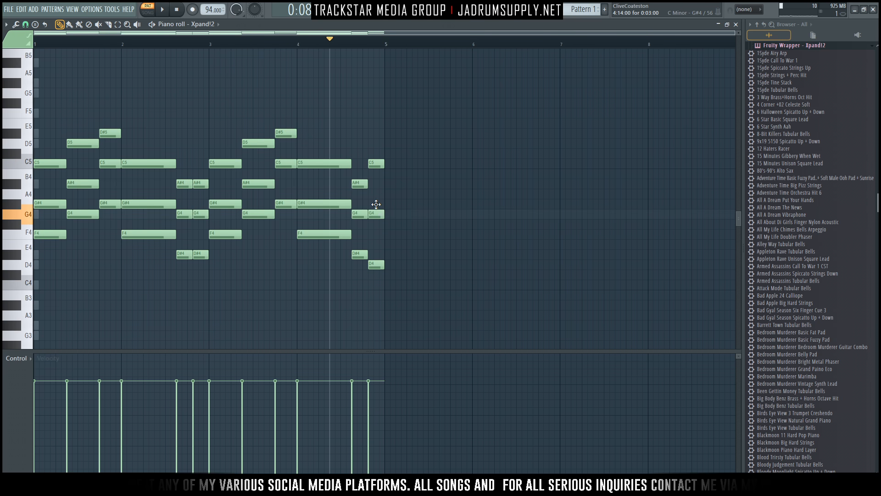
{"action": "left_click_drag", "start_coordinate": [376, 206], "coordinate": [376, 199]}
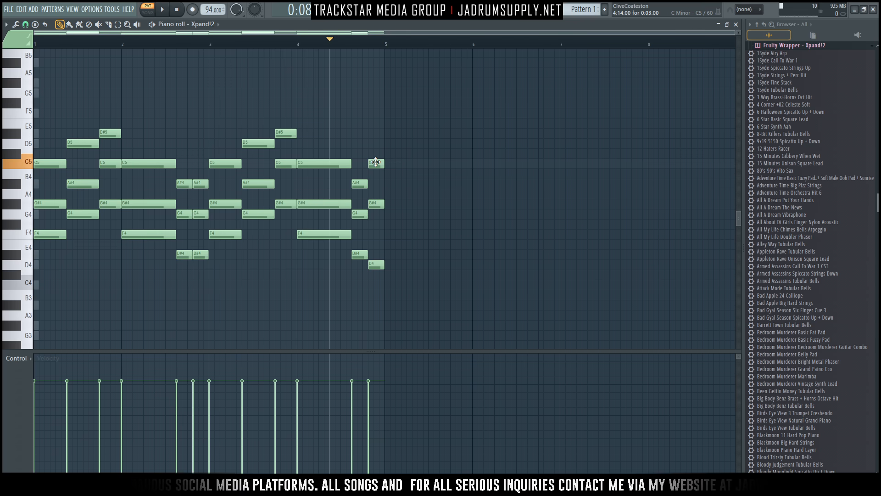
{"action": "left_click", "coordinate": [377, 214]}
{"action": "left_click_drag", "start_coordinate": [377, 221], "coordinate": [376, 234]}
{"action": "left_click_drag", "start_coordinate": [378, 167], "coordinate": [377, 186]}
{"action": "key", "text": "space"}
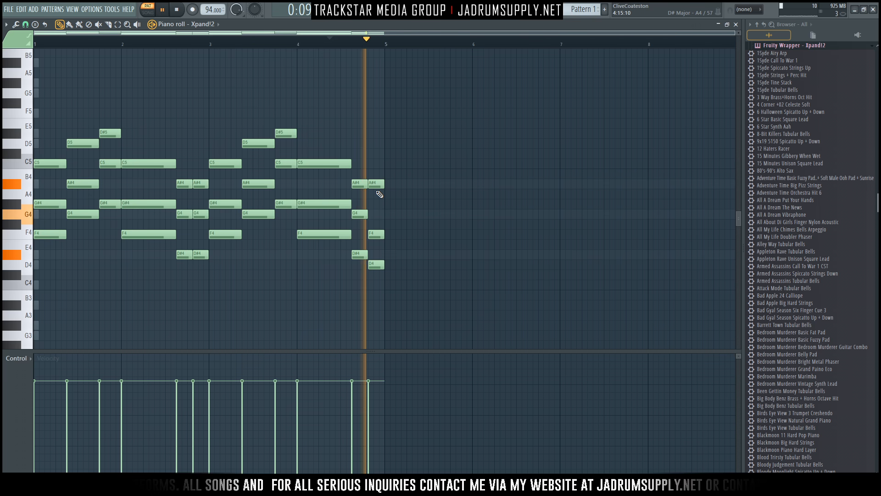
{"action": "key", "text": "space"}
{"action": "key", "text": "space"}
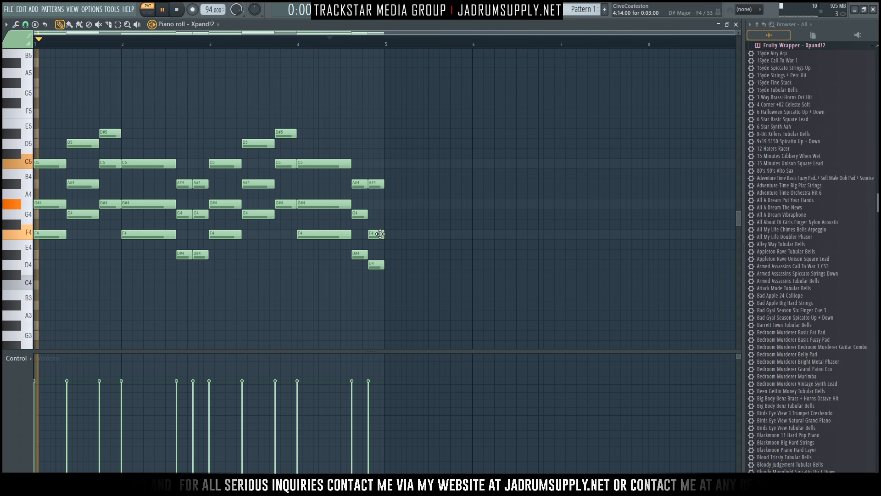
{"action": "key", "text": "space"}
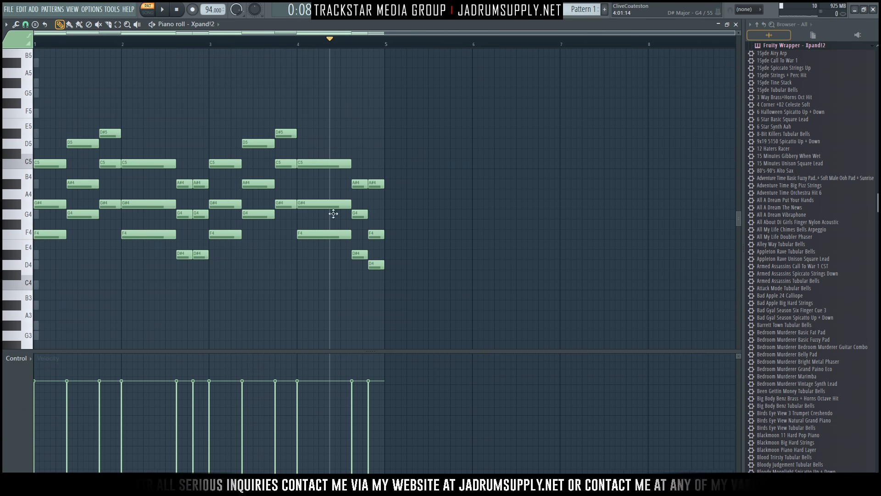
Play the whole four-bar phrase, select every note and bring up the Channel rack.
{"action": "scroll", "coordinate": [333, 213], "scroll_direction": "up", "scroll_amount": 2}
{"action": "left_click", "coordinate": [92, 40]}
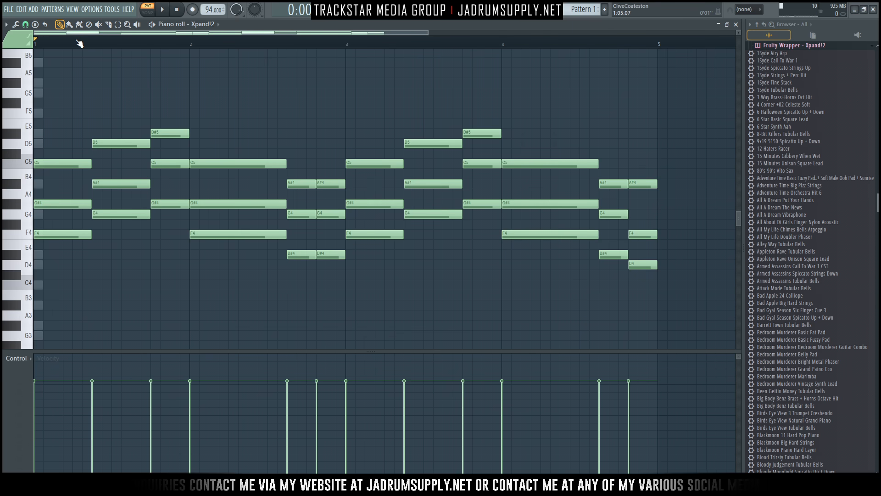
{"action": "key", "text": "space"}
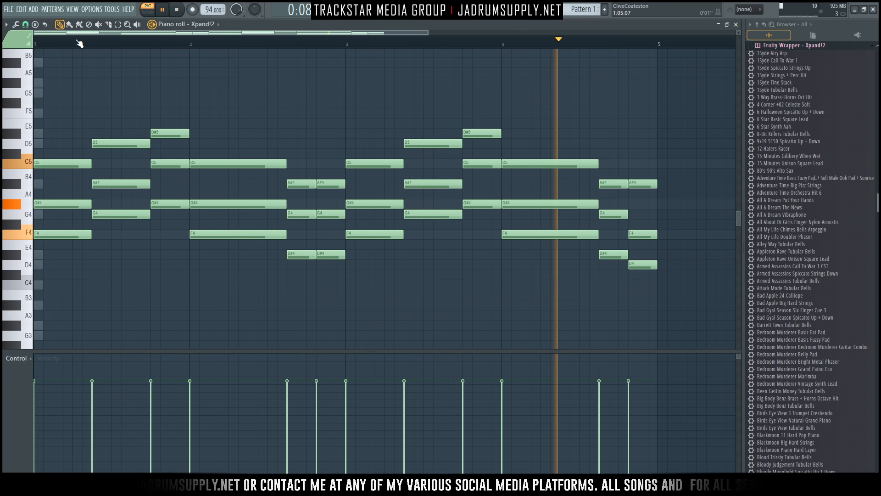
{"action": "key", "text": "space"}
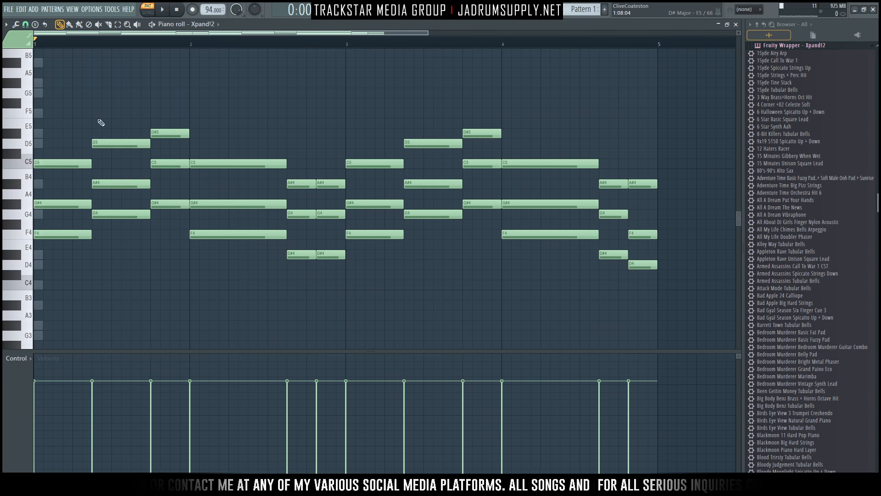
{"action": "left_click_drag", "start_coordinate": [73, 146], "coordinate": [671, 197]}
{"action": "key", "text": "F6"}
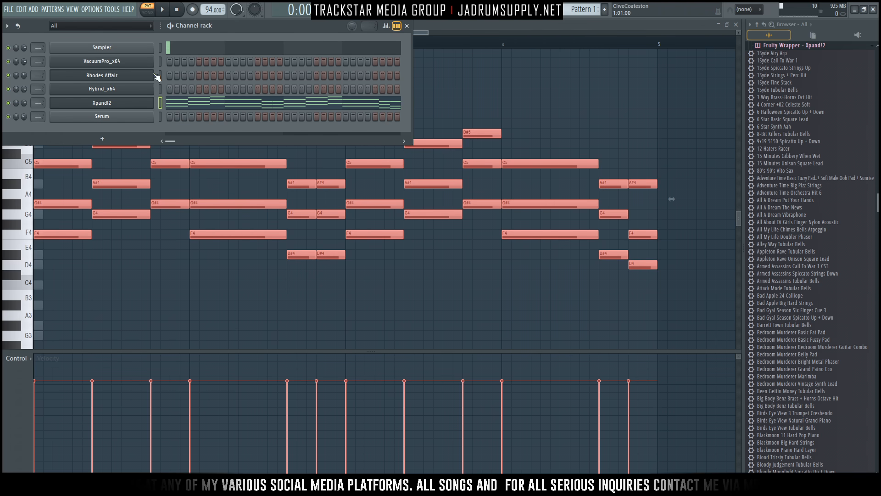
Insert a new Sampler channel above VacuumPro_x64 and paste the Xpand!2 notes into it.
{"action": "right_click", "coordinate": [155, 60]}
{"action": "left_click", "coordinate": [169, 138]}
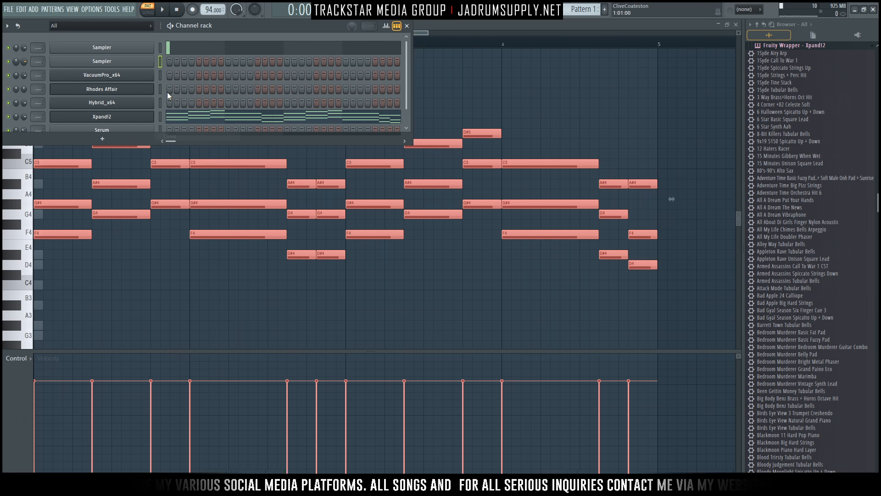
{"action": "key", "text": "ctrl+v"}
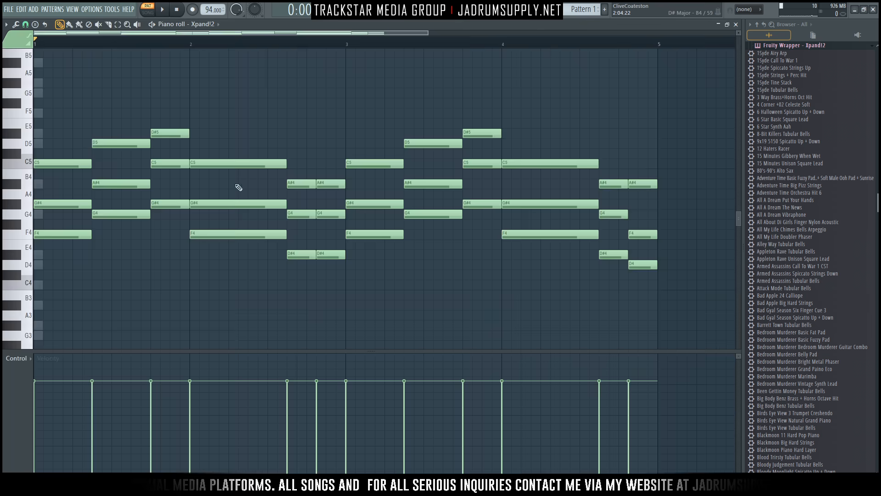
Select the Xpand!2 notes and cut the bar-1 chords down to short stabs.
{"action": "left_click_drag", "start_coordinate": [75, 88], "coordinate": [616, 291]}
{"action": "scroll", "coordinate": [615, 292], "scroll_direction": "up", "scroll_amount": 5}
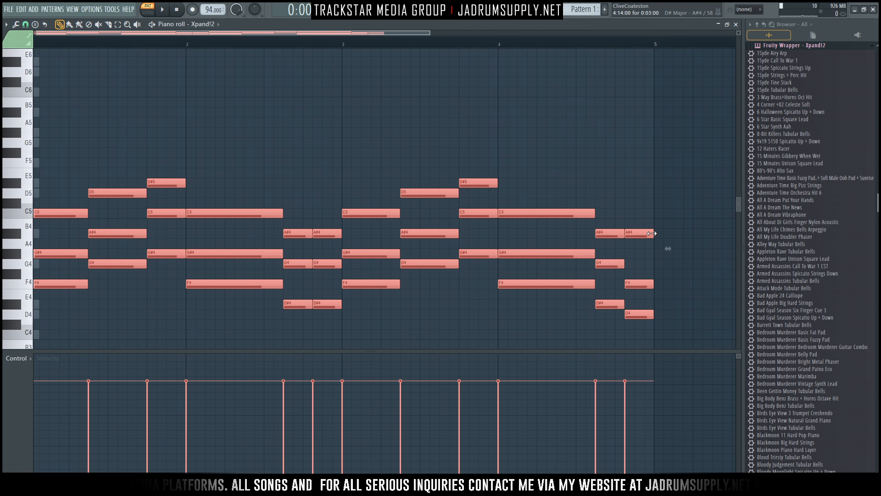
{"action": "left_click_drag", "start_coordinate": [652, 233], "coordinate": [632, 233]}
{"action": "left_click_drag", "start_coordinate": [558, 306], "coordinate": [345, 124]}
{"action": "scroll", "coordinate": [223, 298], "scroll_direction": "down", "scroll_amount": 1}
{"action": "left_click_drag", "start_coordinate": [232, 258], "coordinate": [58, 161]}
{"action": "left_click_drag", "start_coordinate": [107, 270], "coordinate": [34, 69]}
{"action": "left_click_drag", "start_coordinate": [60, 163], "coordinate": [41, 163]}
Shorten the bar-2 and bar-4 C5–G#4–F4 chords to one step each.
{"action": "left_click_drag", "start_coordinate": [241, 119], "coordinate": [223, 330]}
{"action": "left_click_drag", "start_coordinate": [252, 233], "coordinate": [197, 234]}
{"action": "left_click_drag", "start_coordinate": [482, 156], "coordinate": [508, 235]}
{"action": "left_click_drag", "start_coordinate": [370, 250], "coordinate": [410, 113]}
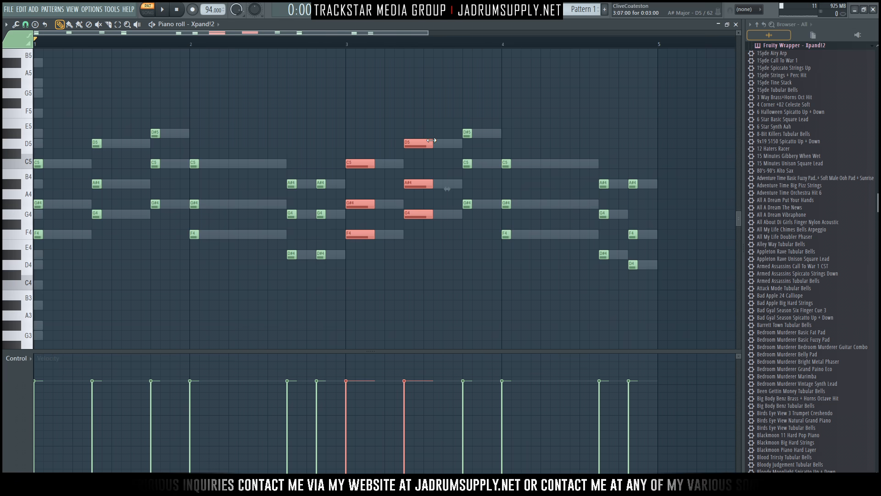
Shorten the bar-3 notes to one step and audition the stabs.
{"action": "left_click_drag", "start_coordinate": [432, 143], "coordinate": [412, 144]}
{"action": "left_click", "coordinate": [294, 120]}
{"action": "key", "text": "space"}
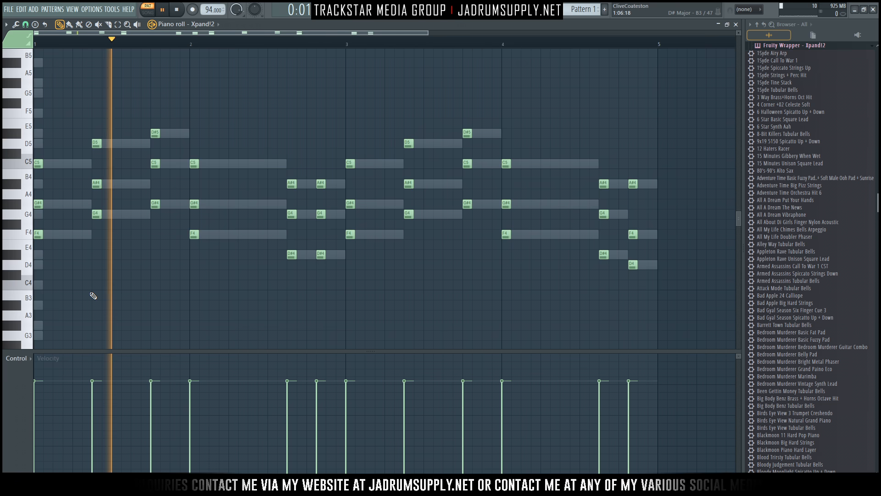
{"action": "key", "text": "space"}
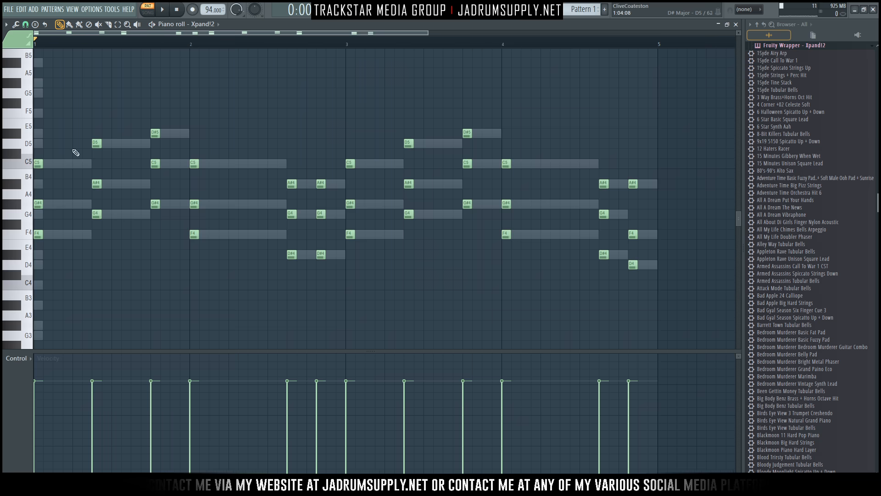
Add a second C5–G#4–F4 stab later in bar 1 and two more copies of the bar-2 chord.
{"action": "left_click_drag", "start_coordinate": [57, 255], "coordinate": [35, 109]}
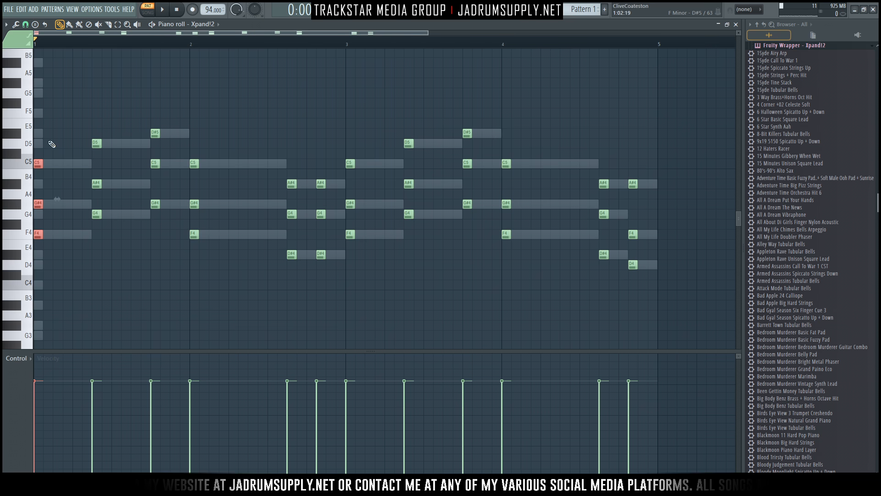
{"action": "left_click_drag", "start_coordinate": [38, 163], "coordinate": [63, 163]}
{"action": "key", "text": "space"}
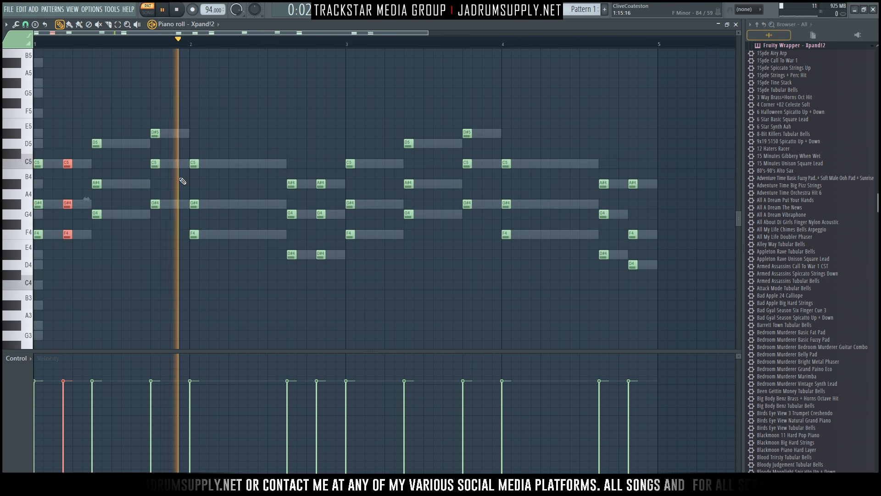
{"action": "left_click_drag", "start_coordinate": [187, 138], "coordinate": [211, 271]}
{"action": "key", "text": "space"}
{"action": "key", "text": "space"}
{"action": "left_click_drag", "start_coordinate": [195, 238], "coordinate": [252, 235]}
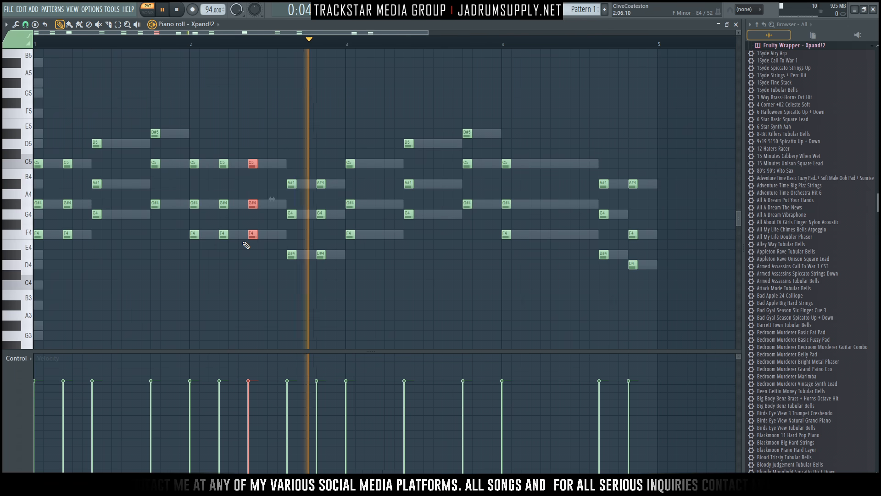
Copy the bar-3 chord and the D#5–C5–G#4 chord one step to the right.
{"action": "left_click_drag", "start_coordinate": [342, 140], "coordinate": [379, 280]}
{"action": "key", "text": "space"}
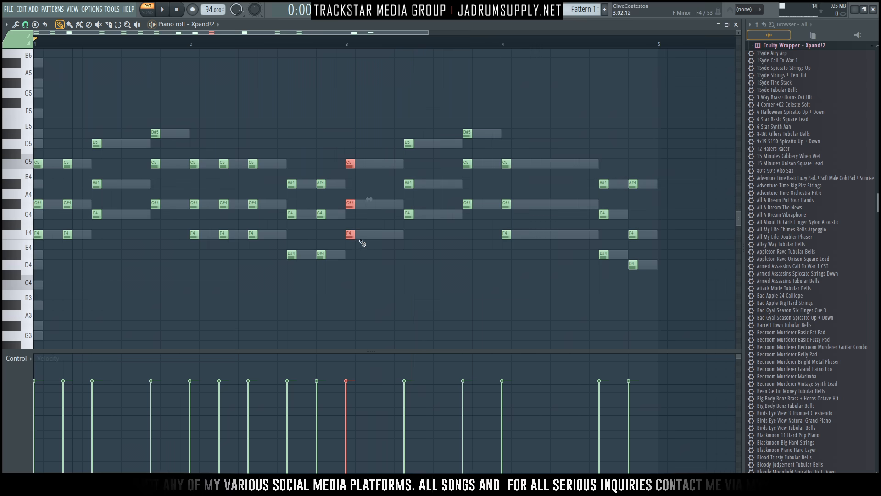
{"action": "left_click_drag", "start_coordinate": [349, 235], "coordinate": [487, 203]}
{"action": "key", "text": "space"}
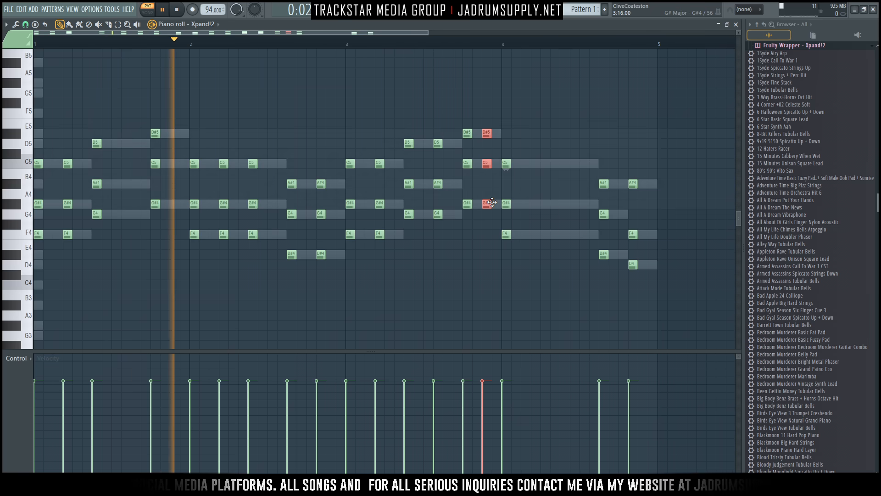
{"action": "left_click_drag", "start_coordinate": [508, 144], "coordinate": [567, 234]}
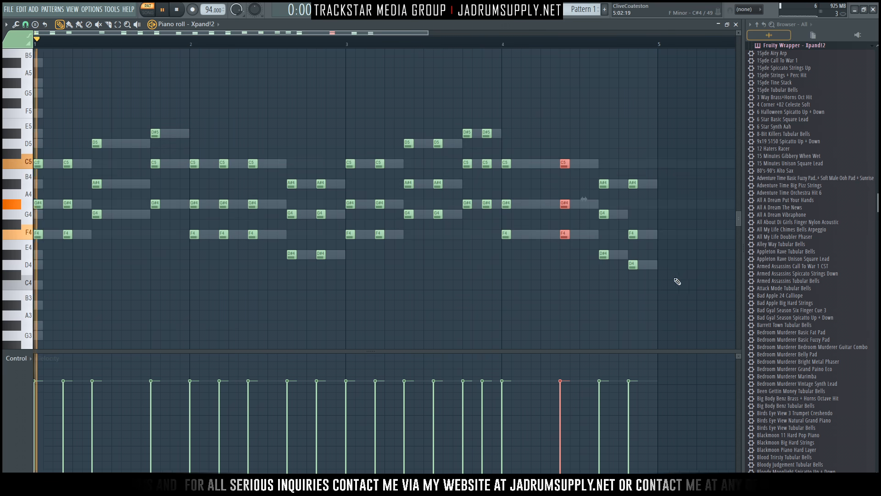
Duplicate the last A#4–F4–D4 chord one step right and audition the pattern end.
{"action": "left_click_drag", "start_coordinate": [653, 280], "coordinate": [643, 185]}
{"action": "left_click", "coordinate": [572, 35]}
{"action": "left_click", "coordinate": [560, 42]}
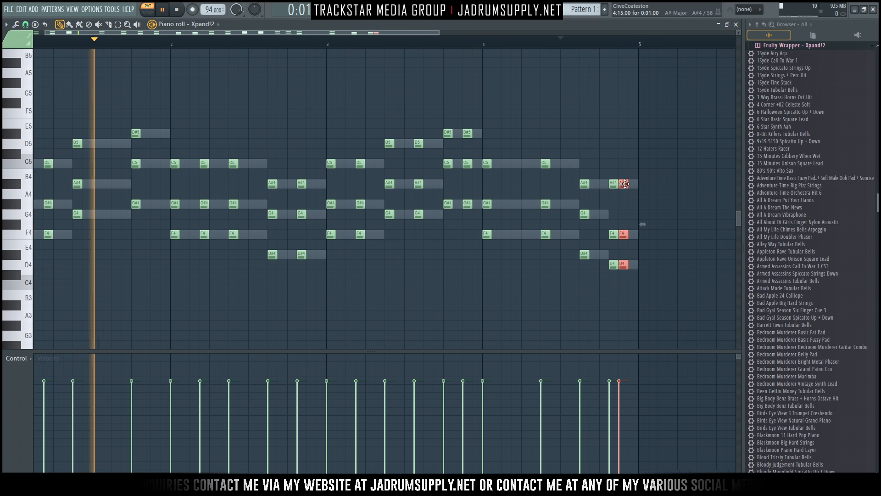
{"action": "left_click", "coordinate": [535, 44]}
{"action": "left_click_drag", "start_coordinate": [623, 183], "coordinate": [632, 183]}
{"action": "key", "text": "space"}
Shift every note slightly earlier, audition the pattern, and bring up the Channel rack.
{"action": "key", "text": "ctrl+a"}
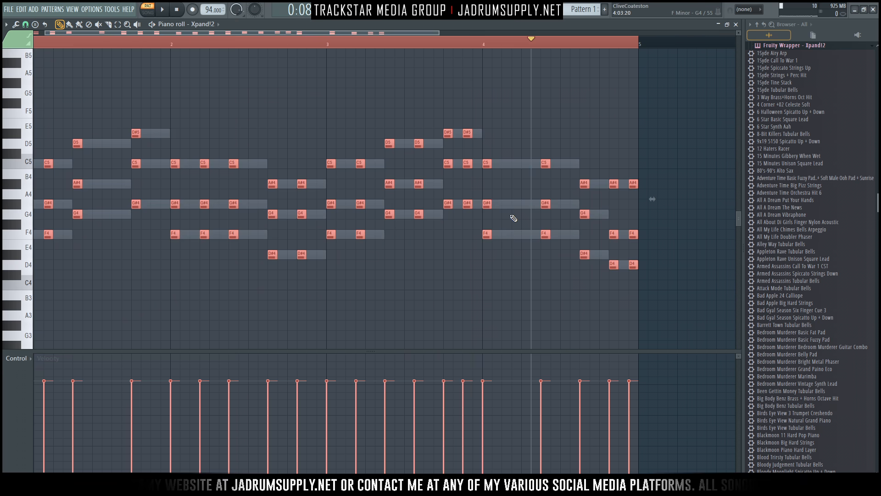
{"action": "left_click_drag", "start_coordinate": [549, 163], "coordinate": [546, 164]}
{"action": "key", "text": "space"}
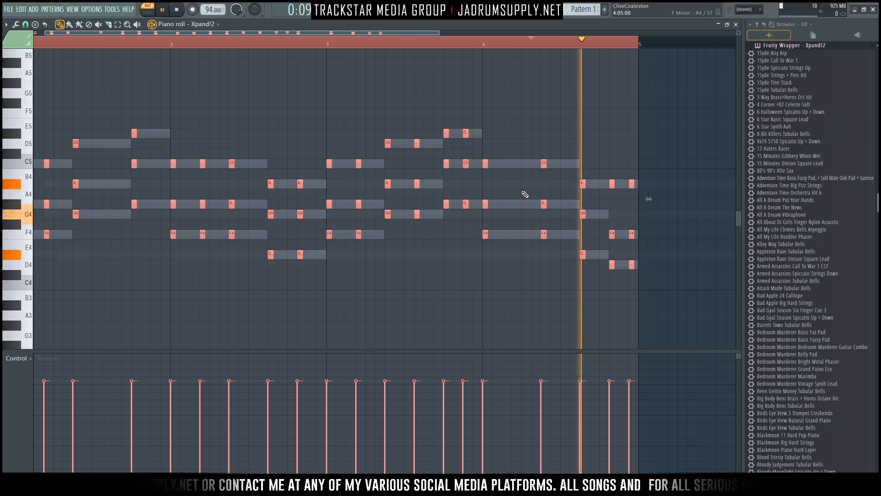
{"action": "key", "text": "space"}
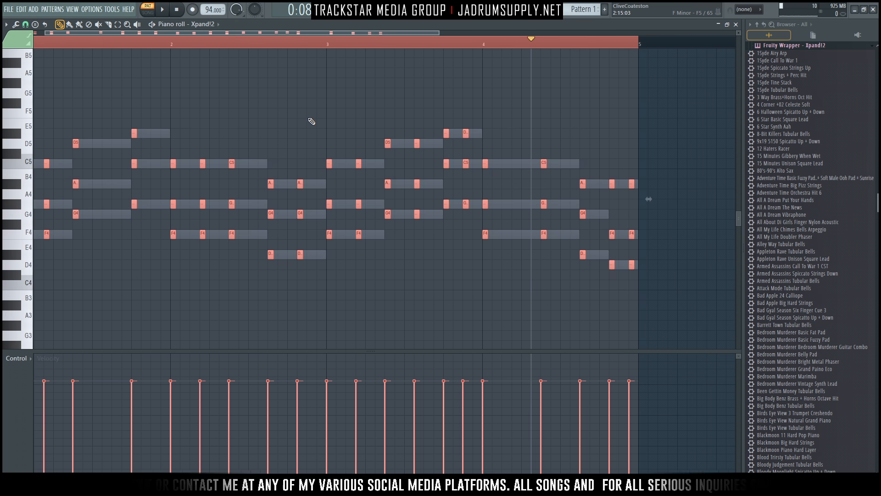
{"action": "scroll", "coordinate": [313, 131], "scroll_direction": "left", "scroll_amount": 1}
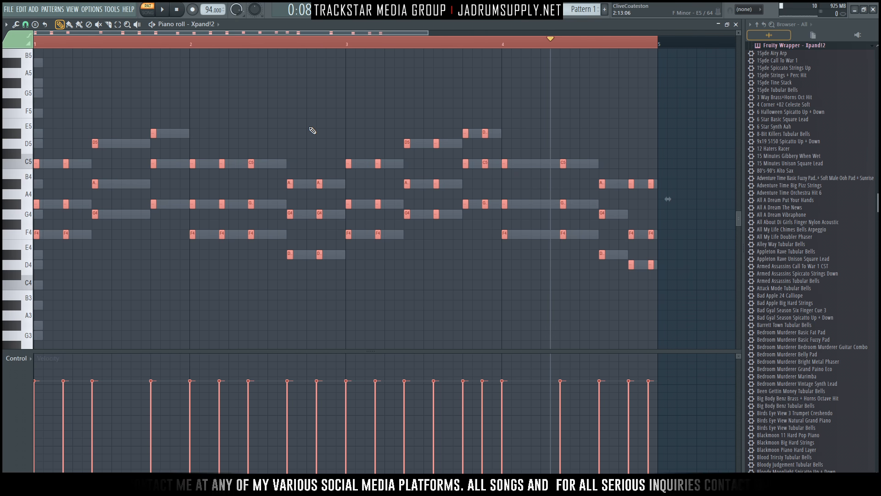
{"action": "key", "text": "F6"}
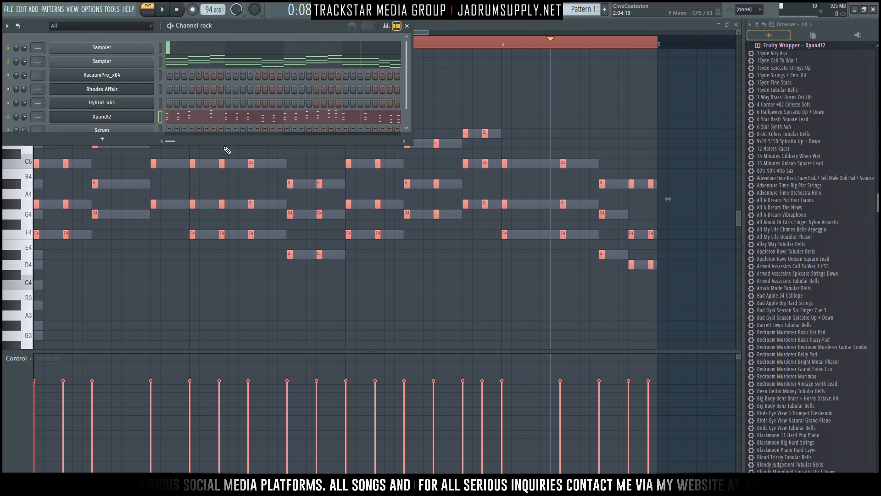
Move the Xpand!2 chord notes onto the Serum channel with Ctrl+X and Ctrl+V.
{"action": "left_click_drag", "start_coordinate": [223, 145], "coordinate": [213, 199]}
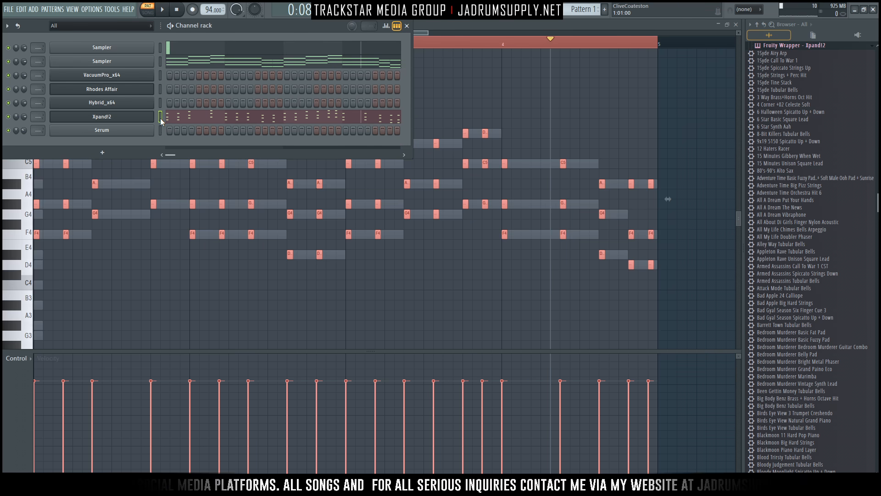
{"action": "key", "text": "ctrl+x"}
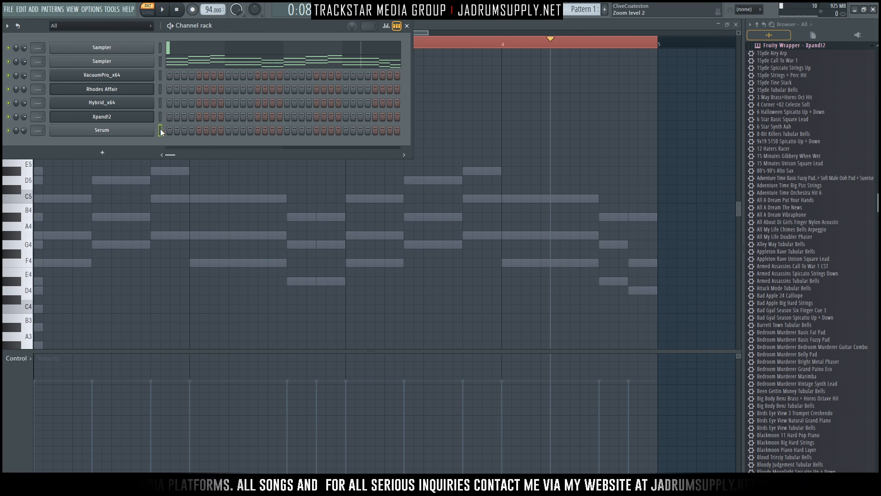
{"action": "key", "text": "ctrl+v"}
Open Serum's 'Pluck Stars' window, reposition it, then close it.
{"action": "left_click", "coordinate": [122, 130]}
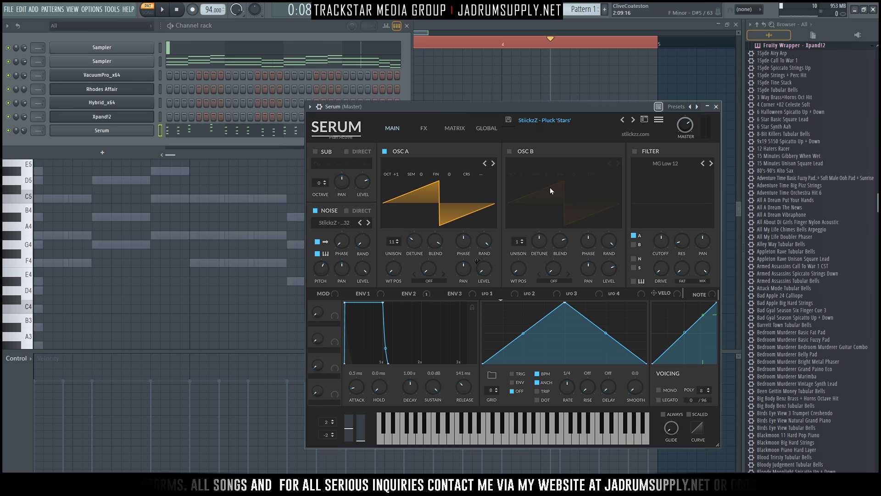
{"action": "left_click_drag", "start_coordinate": [567, 104], "coordinate": [419, 82]}
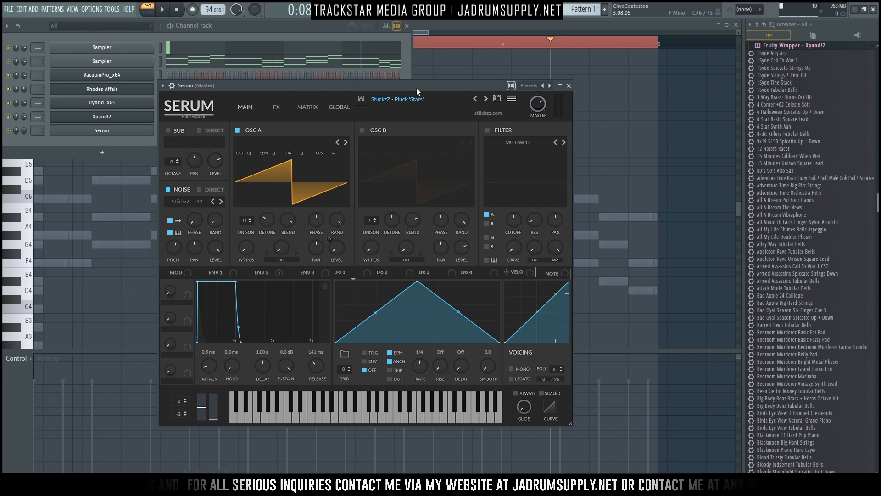
{"action": "left_click_drag", "start_coordinate": [417, 87], "coordinate": [405, 118]}
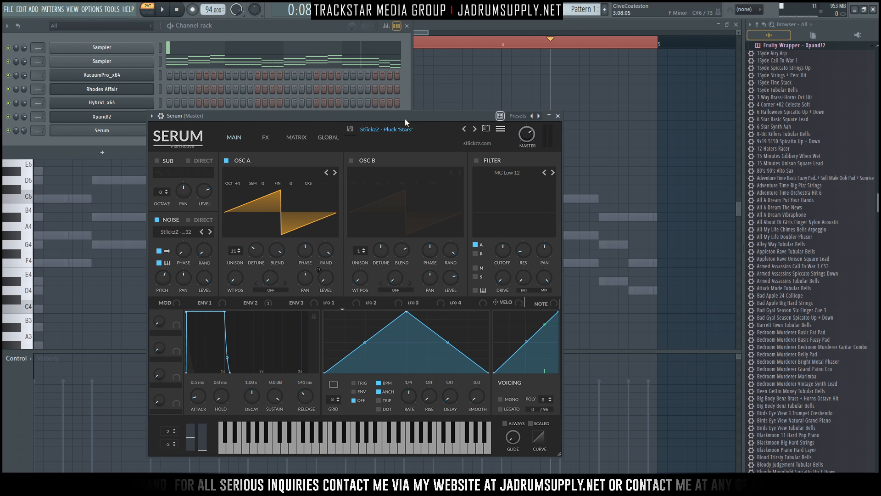
{"action": "left_click", "coordinate": [558, 116]}
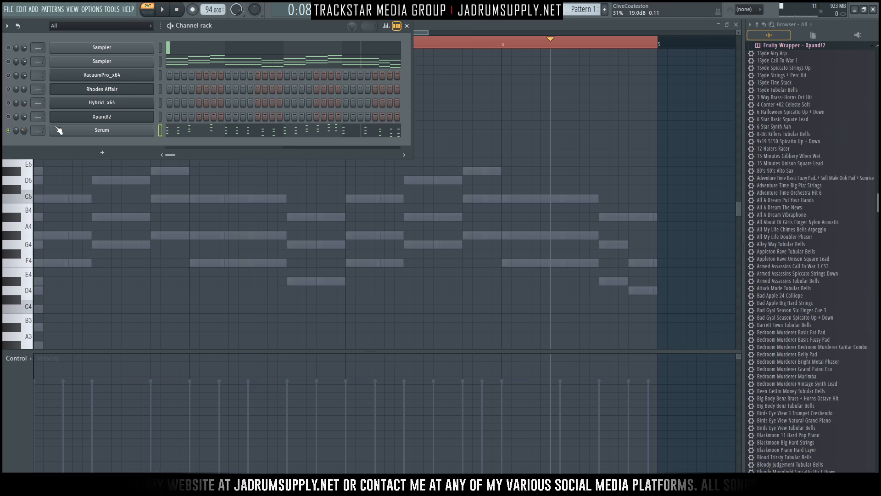
Play the Serum chord stabs and un-solo Serum so every channel sounds together.
{"action": "key", "text": "space"}
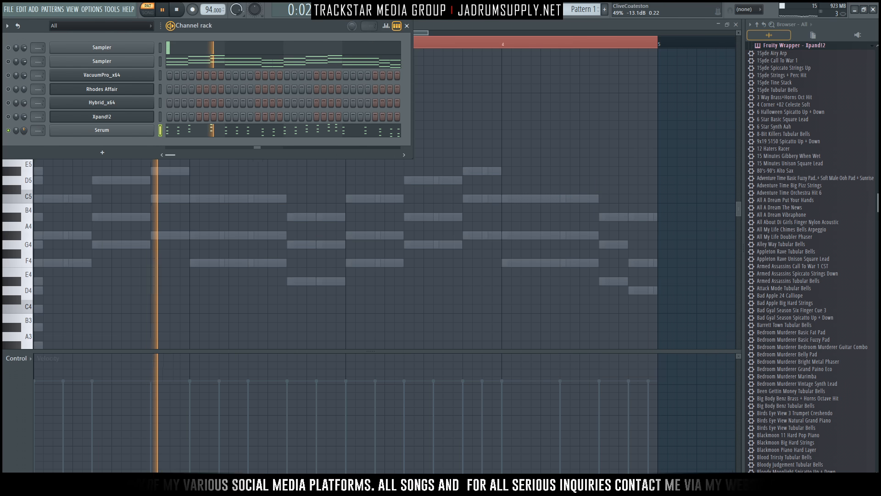
{"action": "right_click", "coordinate": [9, 131]}
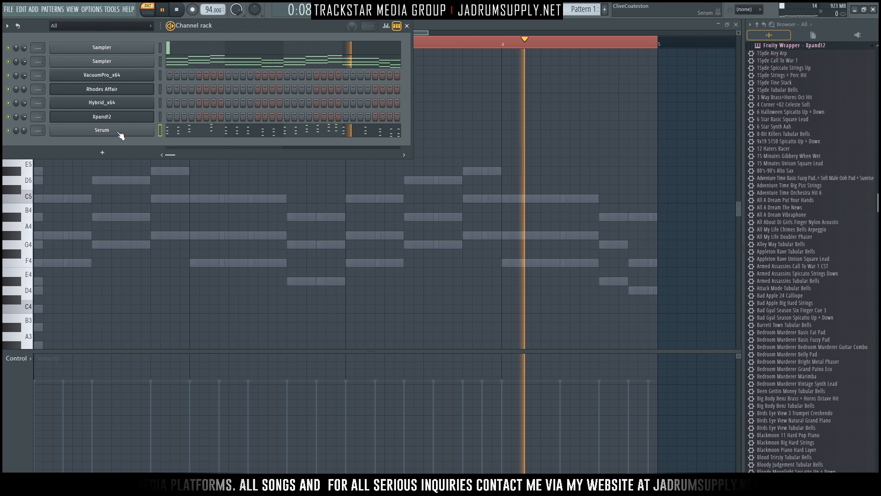
{"action": "key", "text": "space"}
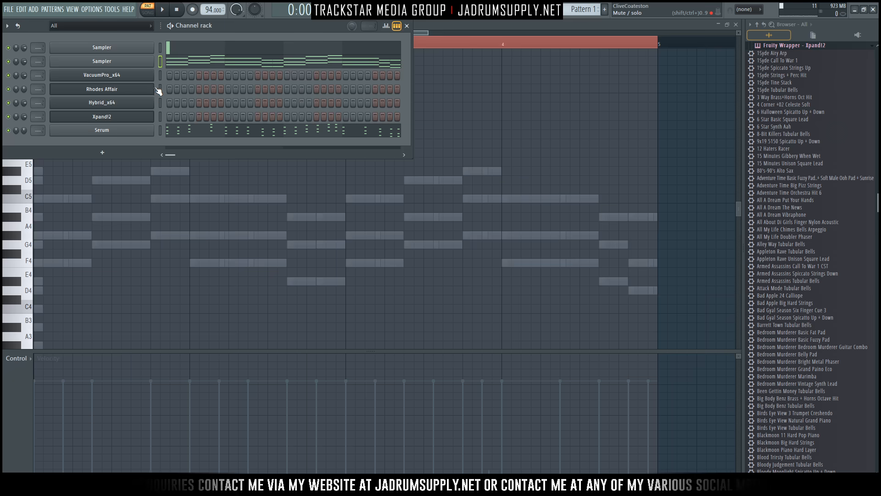
Paste the chord notes into the Hybrid_x64 channel and open its synth window.
{"action": "left_click", "coordinate": [140, 76]}
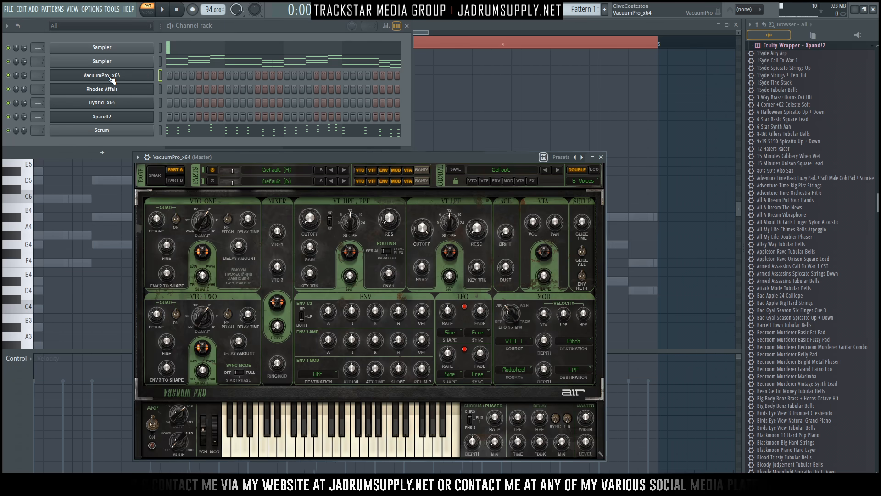
{"action": "left_click", "coordinate": [117, 103]}
{"action": "left_click", "coordinate": [139, 104]}
{"action": "key", "text": "ctrl+v"}
{"action": "left_click", "coordinate": [132, 105]}
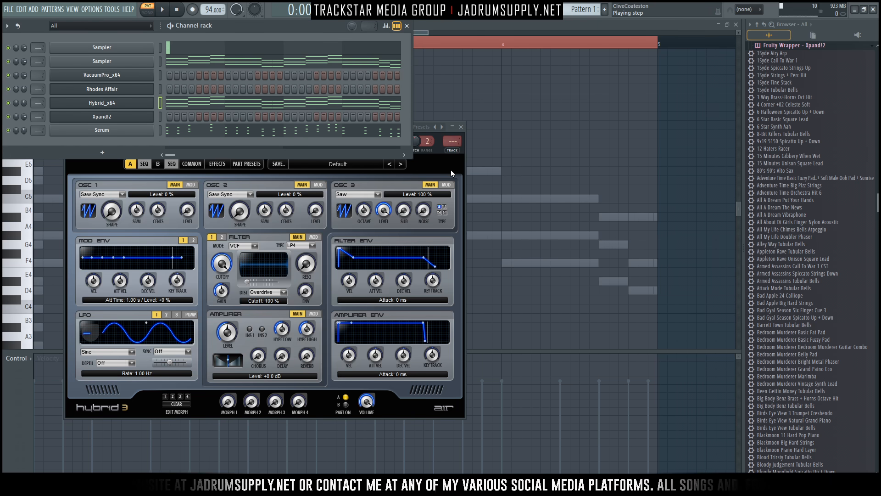
Move the Hybrid window right, solo the Hybrid channel, and browse its preset list.
{"action": "left_click", "coordinate": [466, 139]}
{"action": "left_click_drag", "start_coordinate": [342, 126], "coordinate": [536, 149]}
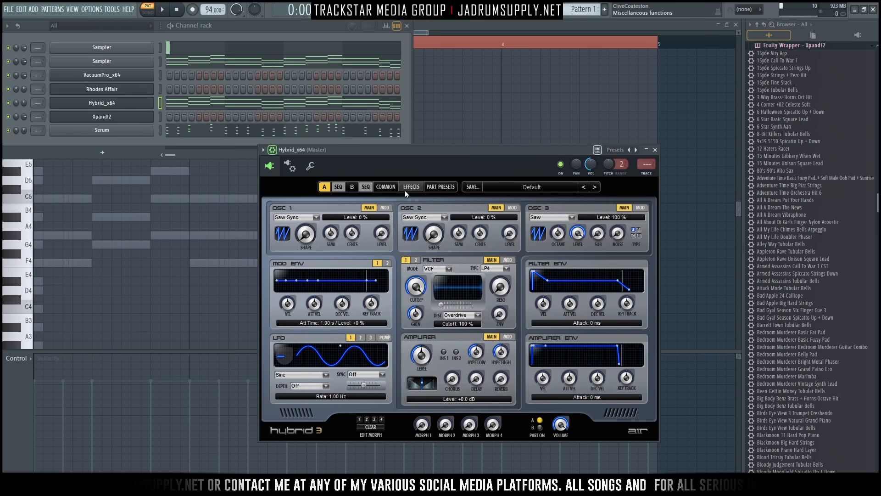
{"action": "left_click", "coordinate": [502, 189]}
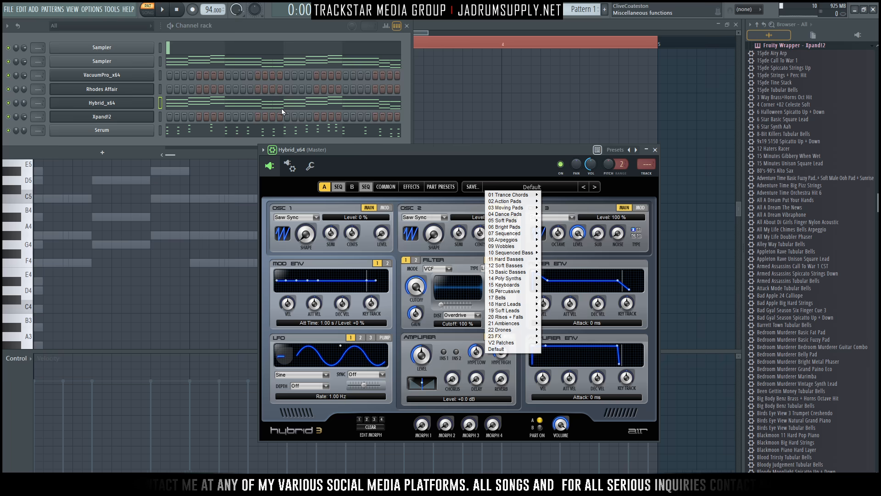
{"action": "left_click", "coordinate": [11, 105]}
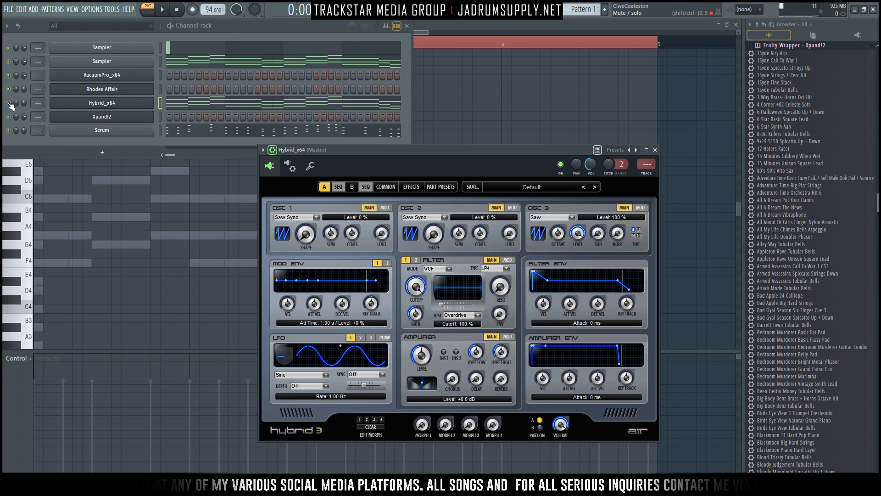
{"action": "right_click", "coordinate": [12, 105]}
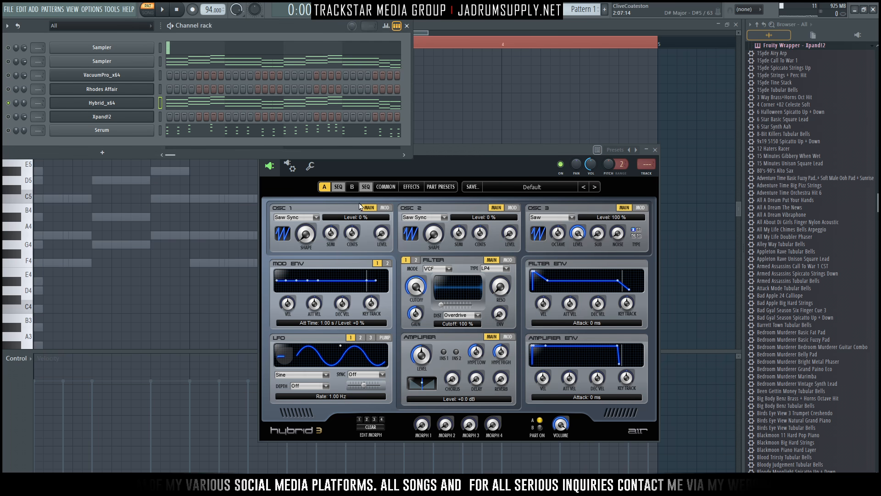
{"action": "left_click", "coordinate": [528, 188]}
{"action": "mouse_move", "coordinate": [508, 203]}
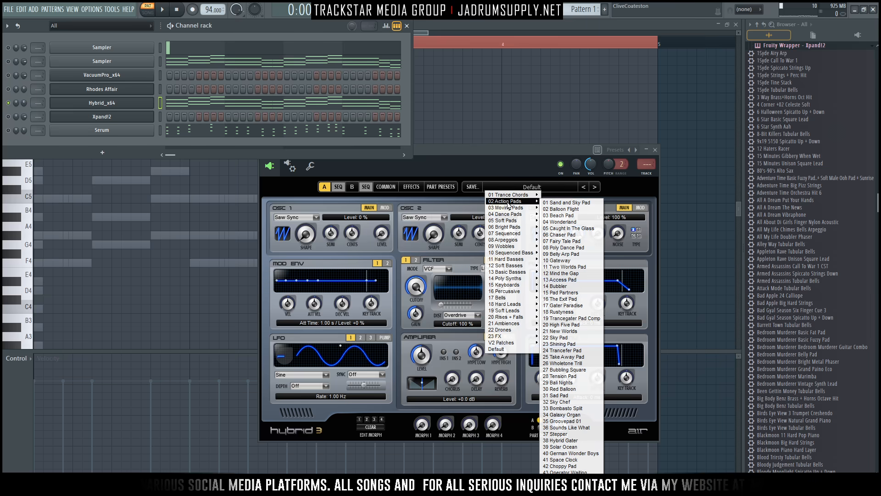
{"action": "left_click", "coordinate": [369, 163]}
Reposition the Hybrid window and show its preset categories with 04 Dance Pads listed.
{"action": "left_click_drag", "start_coordinate": [441, 151], "coordinate": [439, 181]}
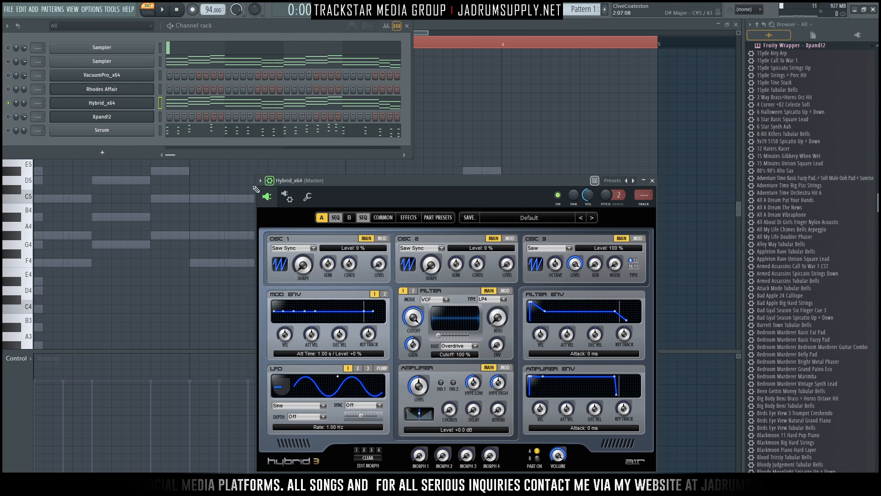
{"action": "left_click", "coordinate": [261, 180]}
{"action": "mouse_move", "coordinate": [309, 207]}
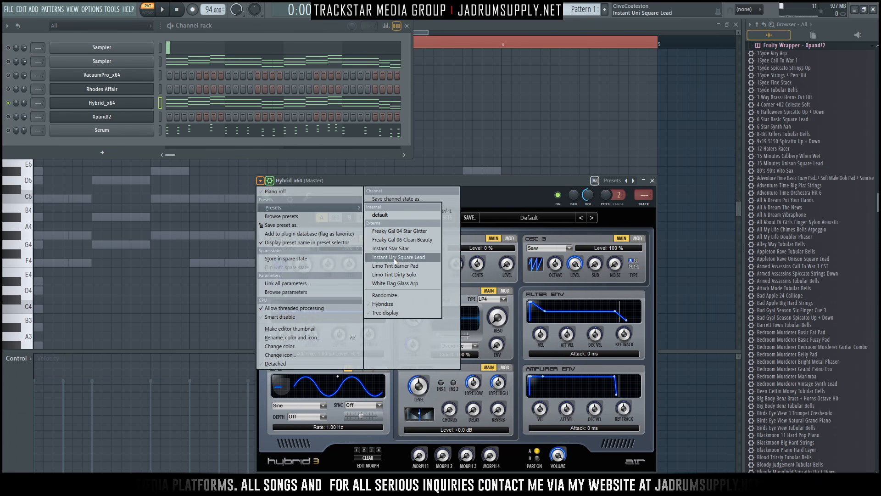
{"action": "left_click", "coordinate": [529, 183]}
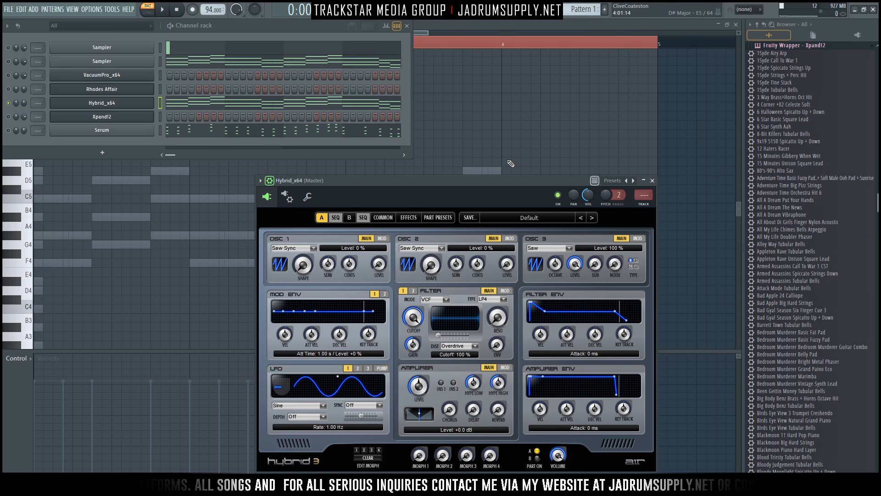
{"action": "left_click_drag", "start_coordinate": [542, 190], "coordinate": [474, 180]}
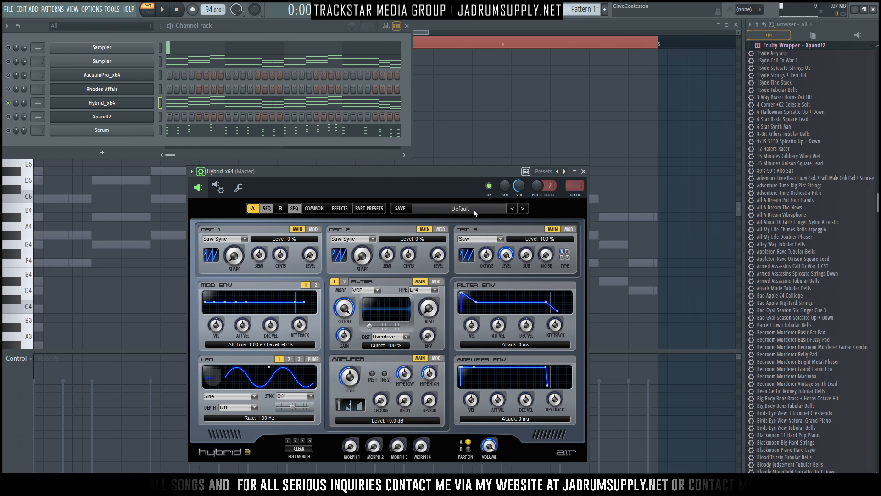
{"action": "left_click", "coordinate": [475, 211]}
{"action": "mouse_move", "coordinate": [440, 236]}
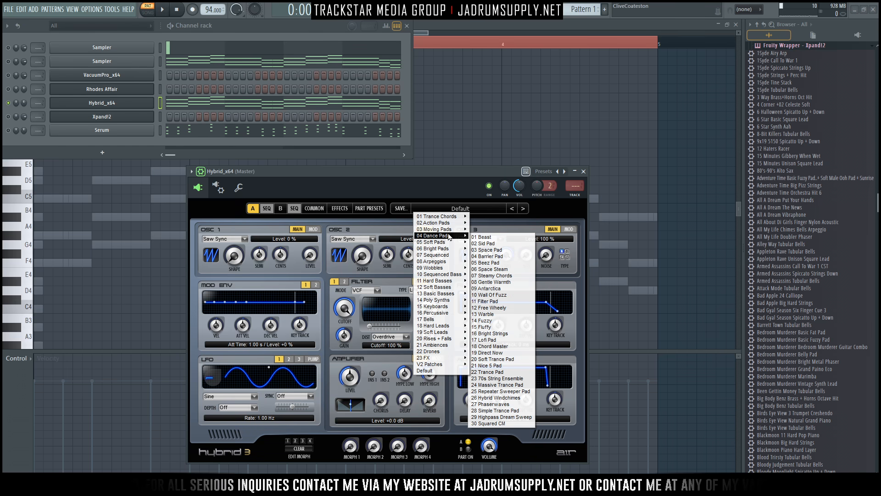
Load Hybrid's 01 Beast pad, play the pattern, and step through presets to 04 Barrier Pad.
{"action": "left_click", "coordinate": [485, 237]}
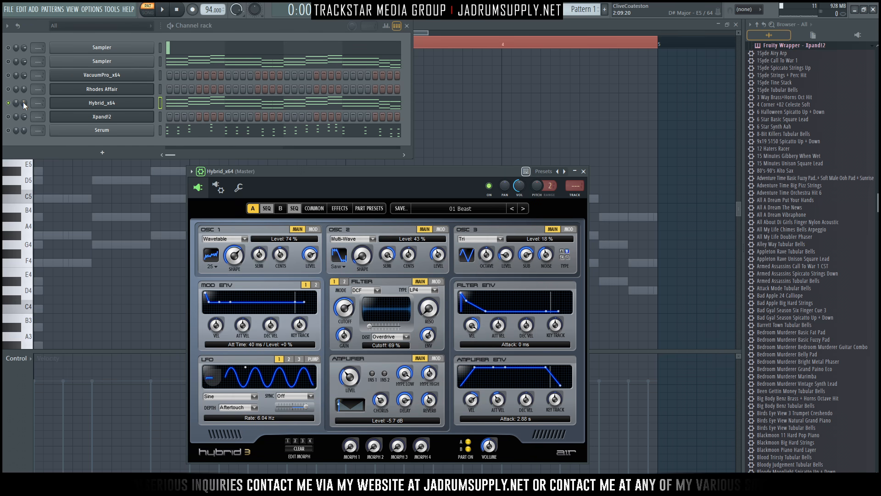
{"action": "key", "text": "space"}
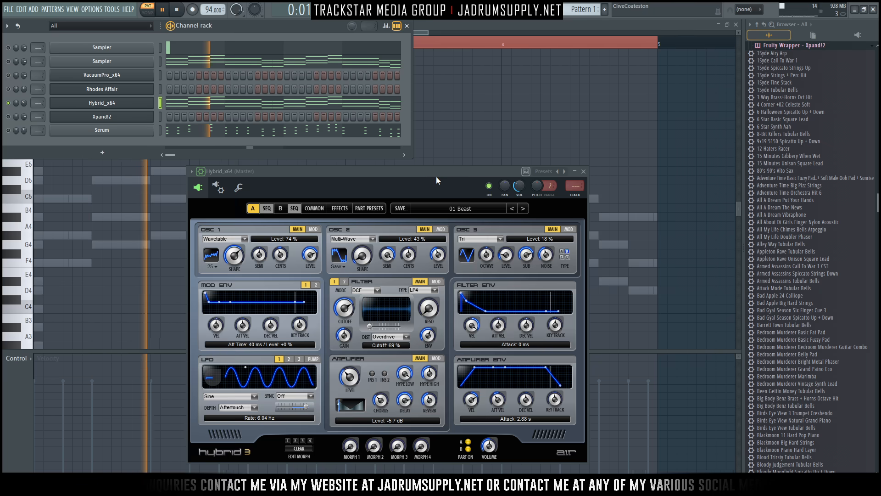
{"action": "left_click_drag", "start_coordinate": [437, 177], "coordinate": [438, 171]}
{"action": "left_click", "coordinate": [524, 203]}
{"action": "left_click", "coordinate": [524, 203]}
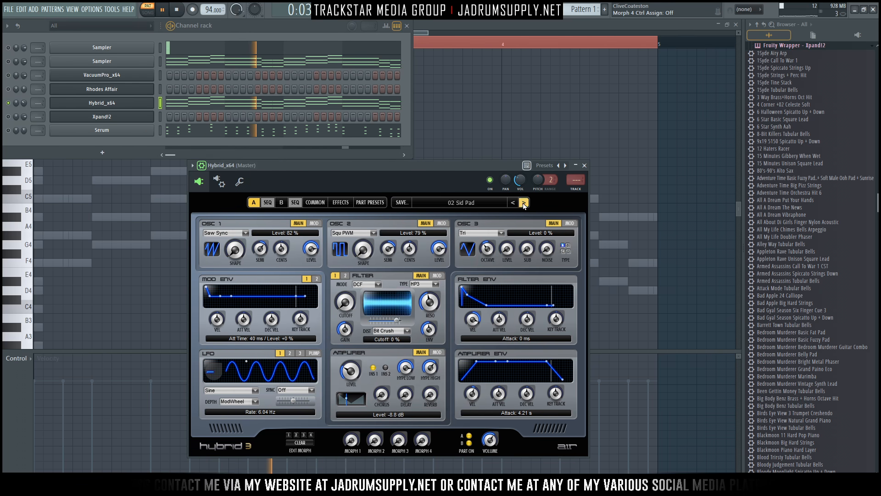
{"action": "left_click", "coordinate": [524, 203]}
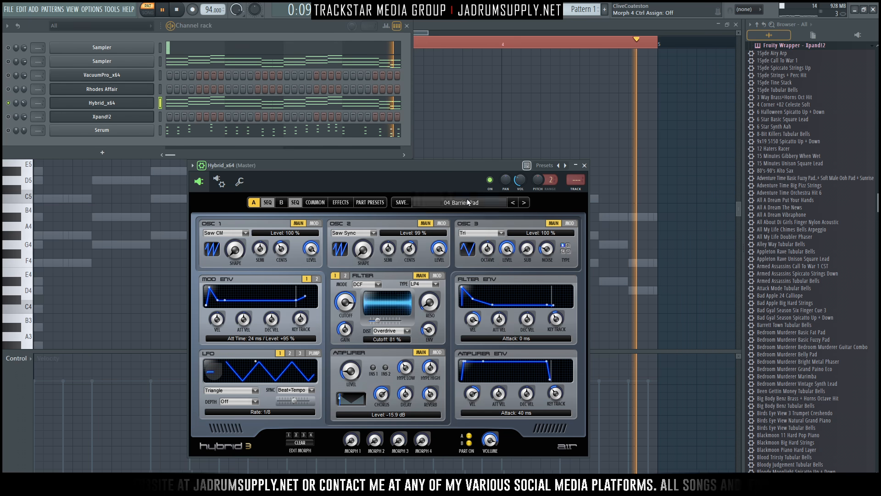
Unmute Serum and keep auditioning Hybrid presets up to 08 Gentle Warmth.
{"action": "key", "text": "space"}
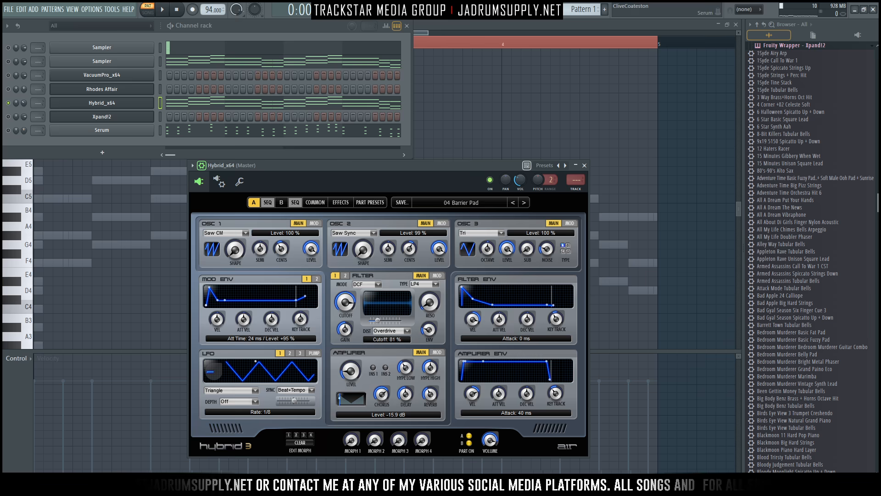
{"action": "left_click", "coordinate": [8, 131]}
{"action": "key", "text": "space"}
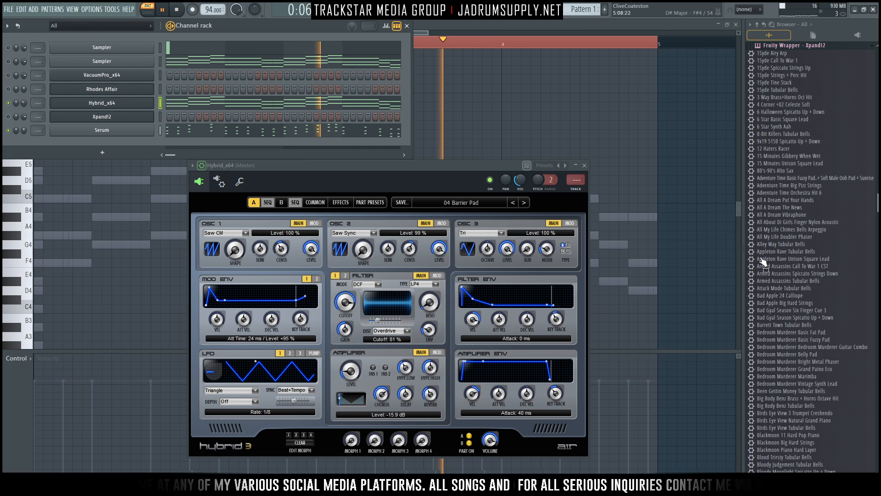
{"action": "left_click", "coordinate": [524, 203]}
{"action": "left_click", "coordinate": [524, 203]}
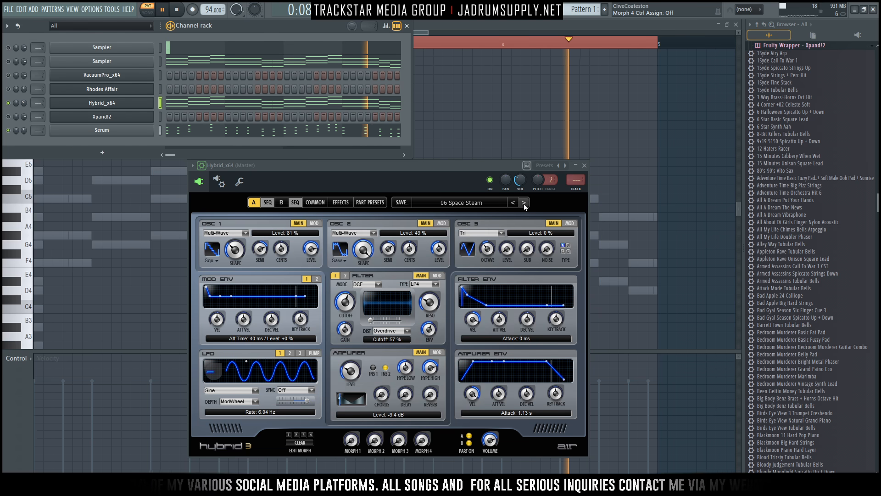
{"action": "left_click", "coordinate": [524, 203]}
{"action": "left_click", "coordinate": [524, 203]}
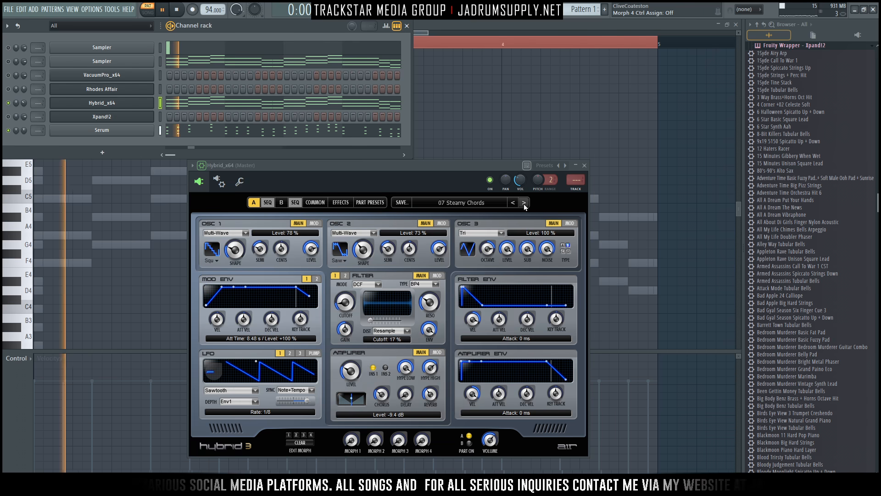
Audition Hybrid presets from 09 Antarctica through 16 Bright Strings.
{"action": "left_click", "coordinate": [523, 203]}
{"action": "left_click", "coordinate": [524, 203]}
{"action": "left_click", "coordinate": [523, 203]}
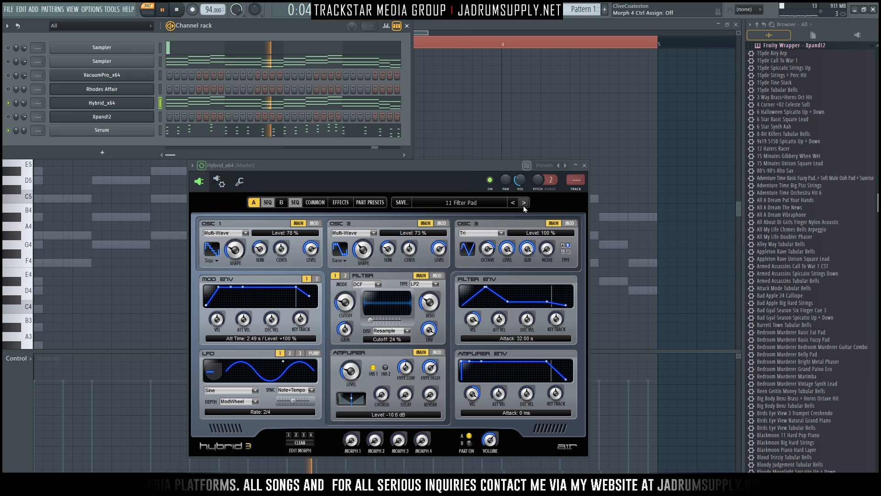
{"action": "left_click", "coordinate": [524, 203]}
{"action": "left_click", "coordinate": [524, 203]}
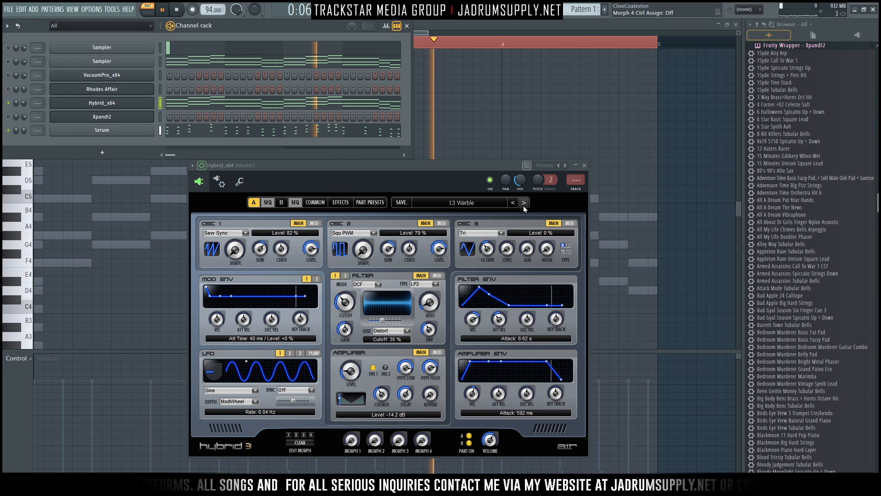
{"action": "left_click", "coordinate": [524, 203]}
{"action": "left_click", "coordinate": [524, 203]}
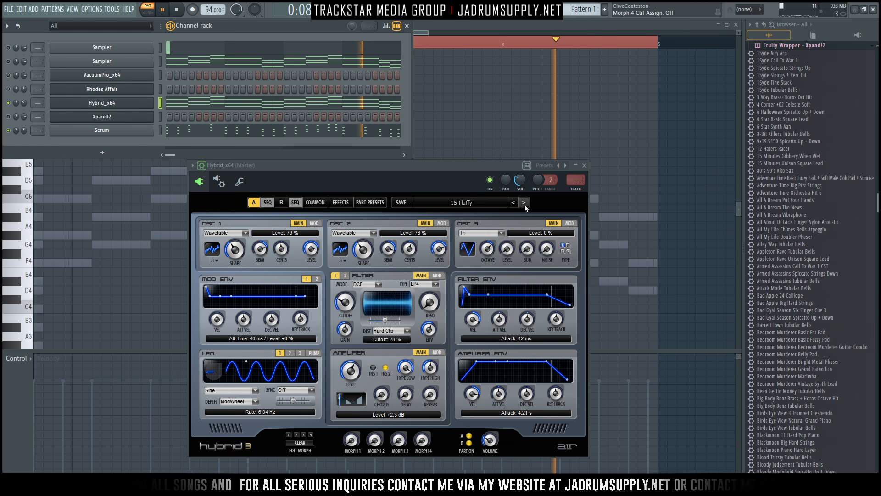
{"action": "left_click", "coordinate": [524, 203]}
Load 11 Constant Move from the preset list, then step forward to 14 Floater.
{"action": "left_click", "coordinate": [492, 205]}
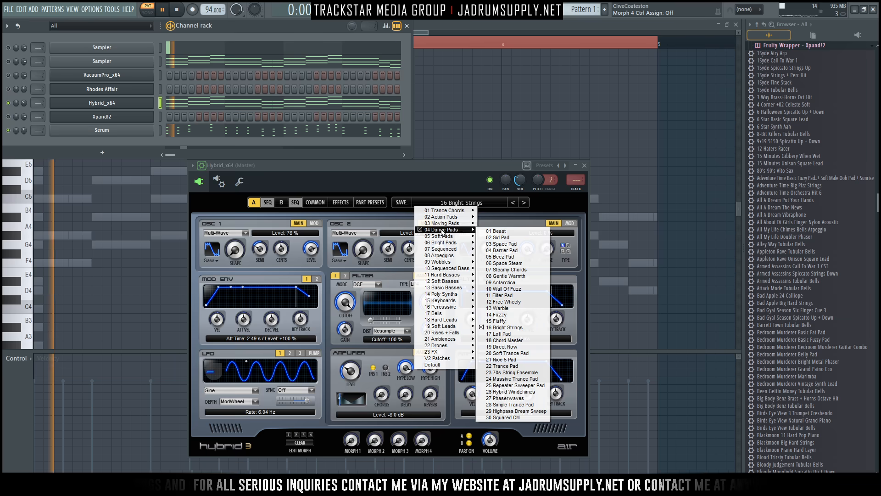
{"action": "mouse_move", "coordinate": [451, 226]}
{"action": "left_click", "coordinate": [502, 183]}
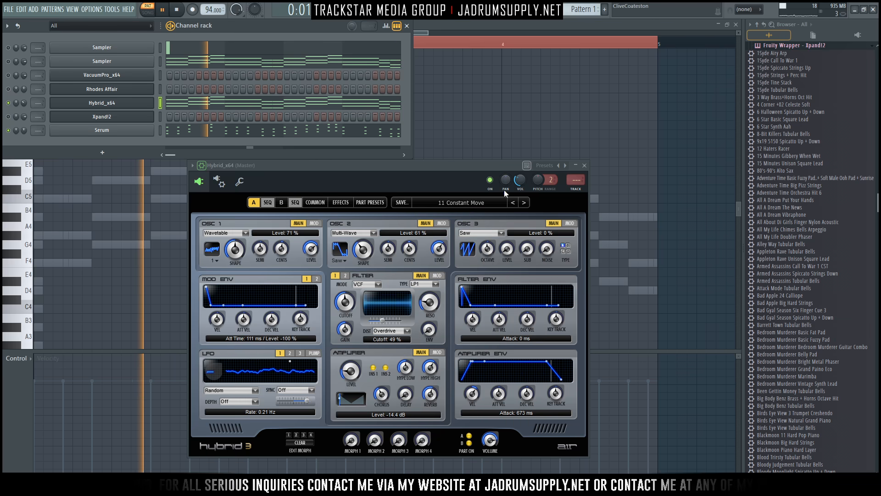
{"action": "left_click", "coordinate": [524, 203]}
{"action": "left_click", "coordinate": [524, 203]}
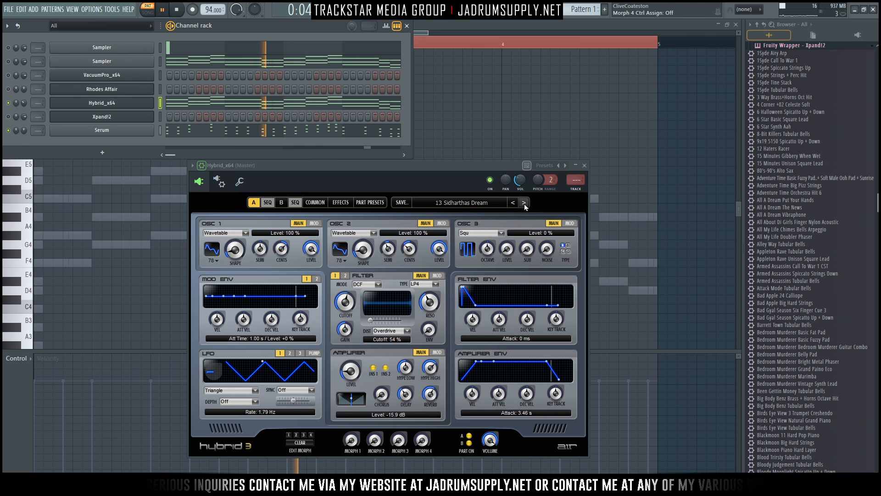
{"action": "left_click", "coordinate": [525, 203]}
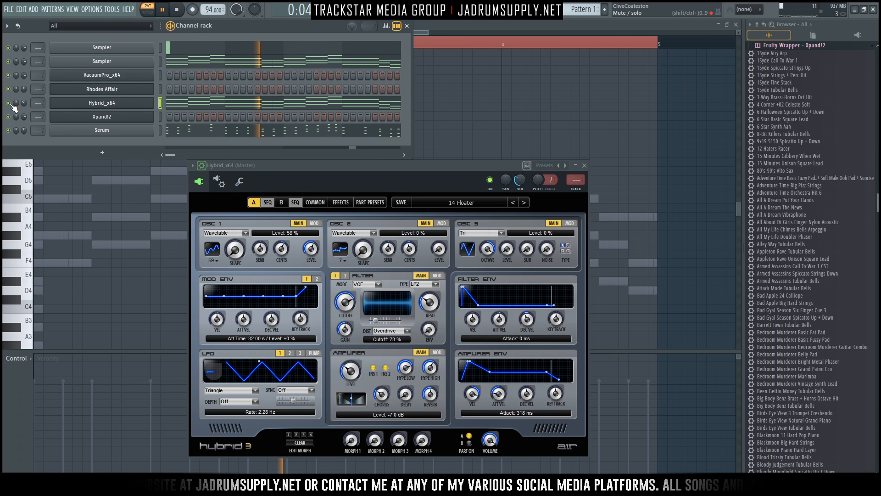
Stop playback with Hybrid left on the 14 Floater preset.
{"action": "key", "text": "space"}
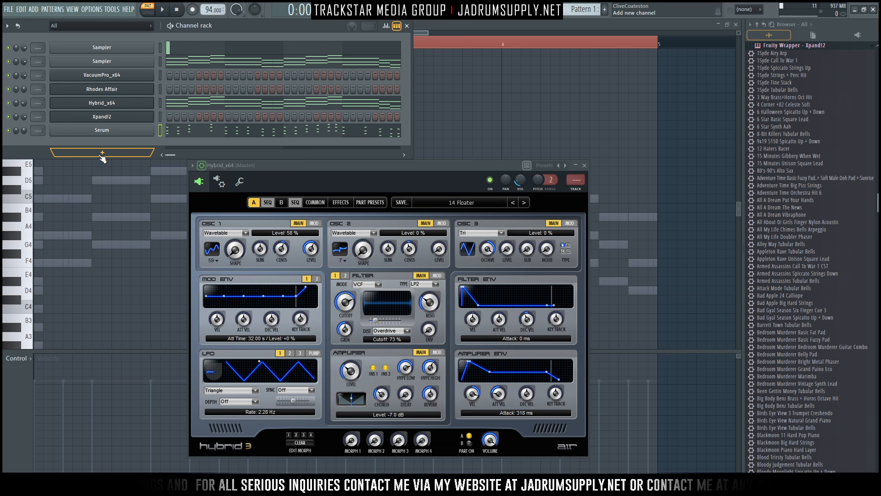
Add a reFX Nexus channel to the Channel rack and paste the copied notes into it.
{"action": "left_click", "coordinate": [102, 155]}
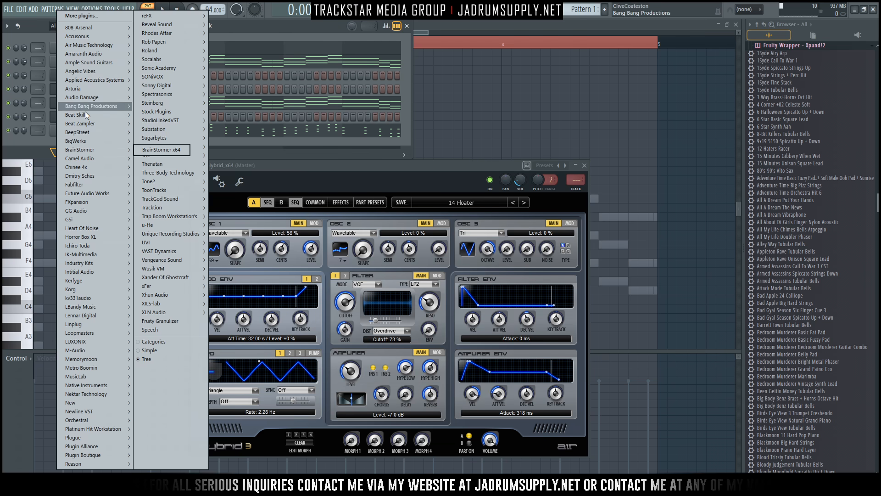
{"action": "mouse_move", "coordinate": [173, 21]}
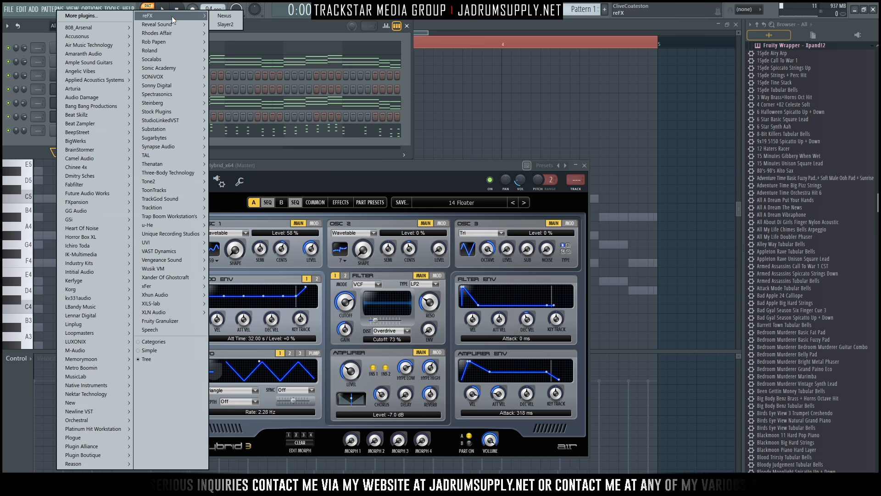
{"action": "left_click", "coordinate": [224, 16]}
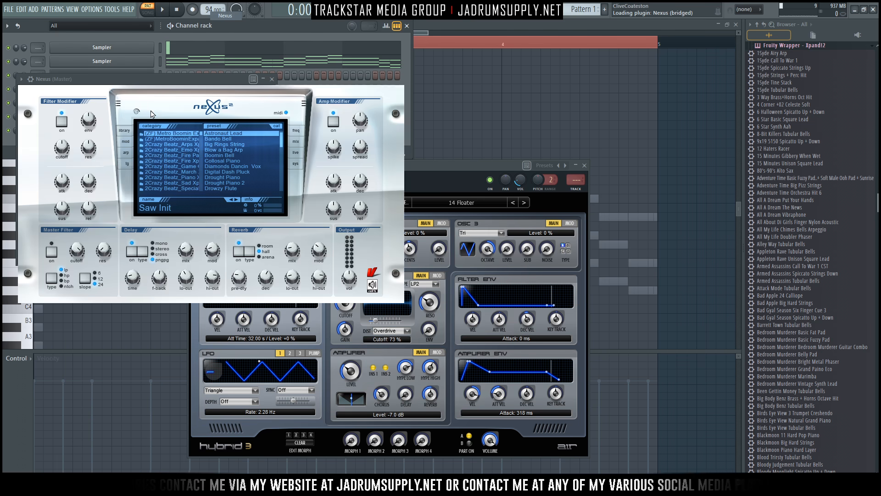
{"action": "left_click_drag", "start_coordinate": [116, 79], "coordinate": [282, 169]}
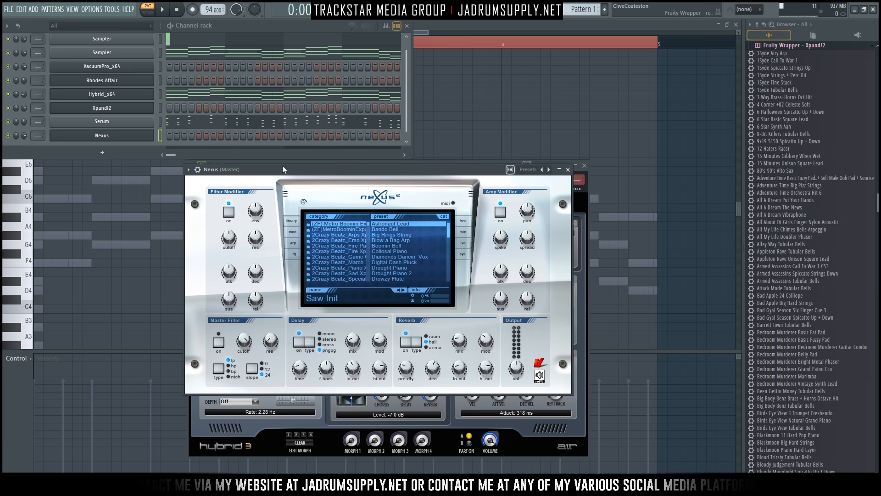
{"action": "left_click", "coordinate": [158, 121]}
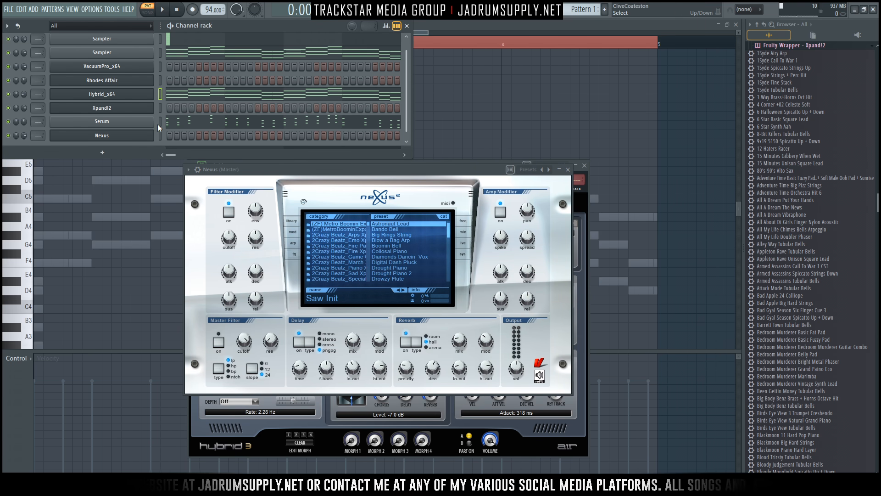
{"action": "key", "text": "ctrl+v"}
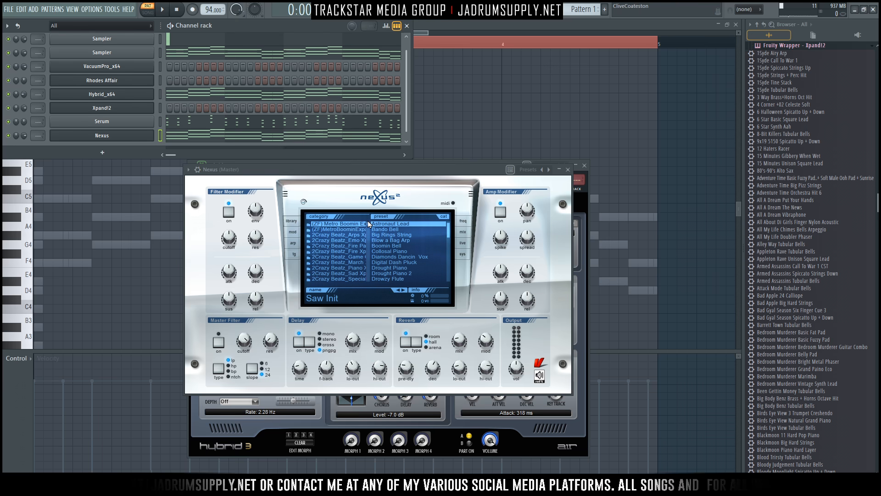
Load the BA Deep Pad Sine 2 preset from the Nexus browser.
{"action": "scroll", "coordinate": [368, 226], "scroll_direction": "down", "scroll_amount": 7}
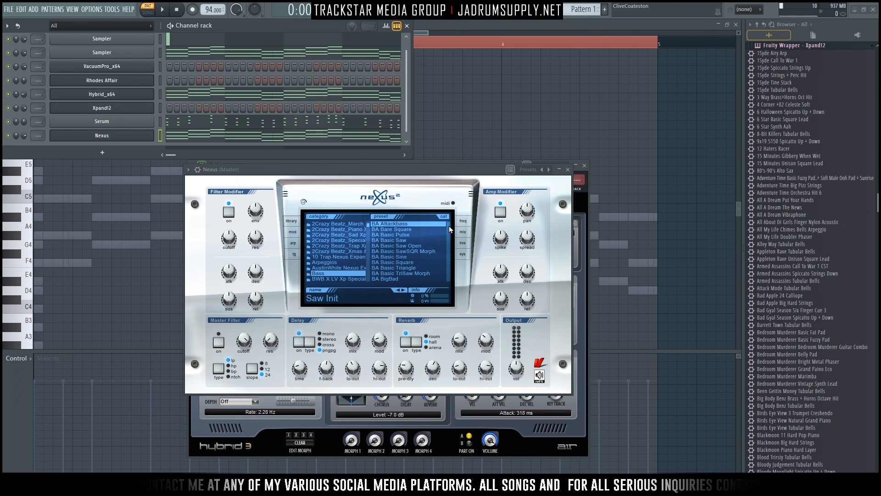
{"action": "scroll", "coordinate": [449, 226], "scroll_direction": "down", "scroll_amount": 3}
{"action": "scroll", "coordinate": [453, 234], "scroll_direction": "down", "scroll_amount": 1}
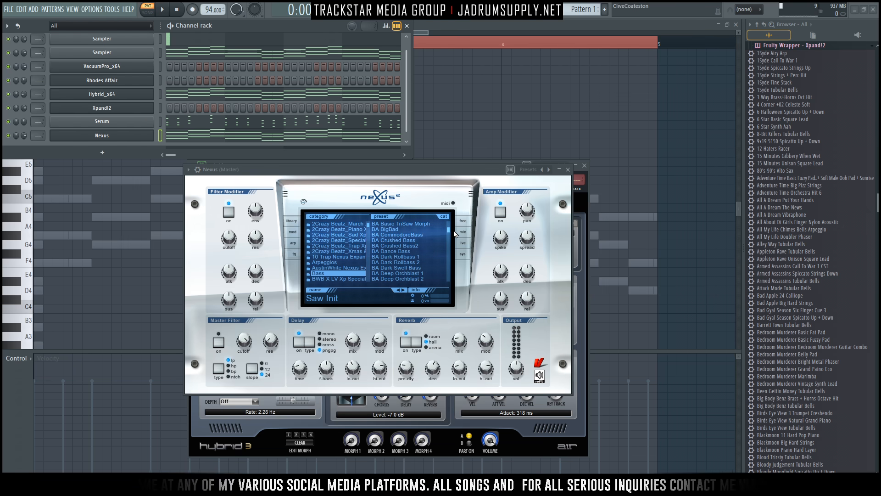
{"action": "scroll", "coordinate": [455, 234], "scroll_direction": "down", "scroll_amount": 3}
{"action": "left_click", "coordinate": [396, 247]}
{"action": "left_click", "coordinate": [393, 252]}
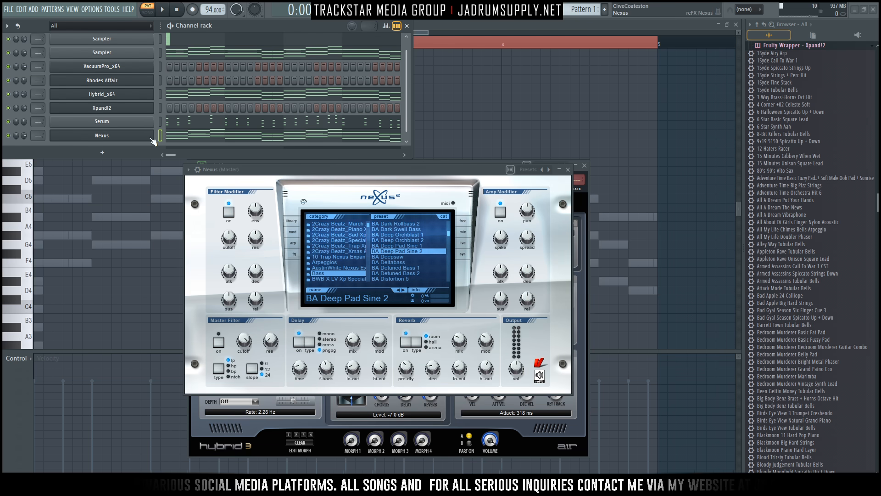
{"action": "left_click", "coordinate": [225, 133]}
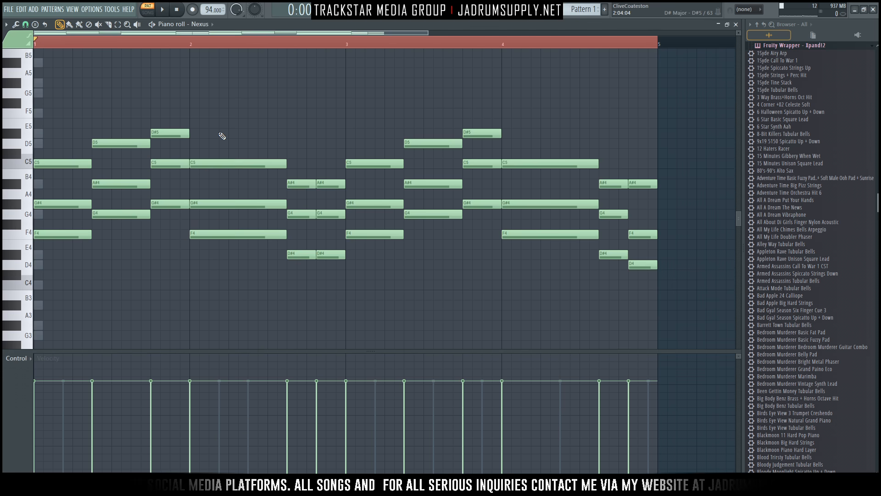
Erase the upper chord notes in bars 1–2, including C5 and G#4.
{"action": "scroll", "coordinate": [148, 43], "scroll_direction": "down", "scroll_amount": 2}
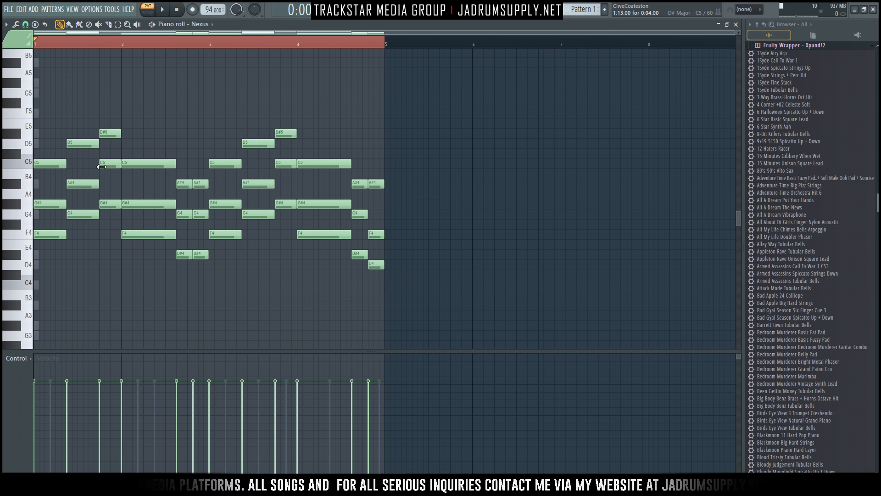
{"action": "right_click", "coordinate": [54, 163]}
{"action": "right_click", "coordinate": [83, 183]}
{"action": "right_click", "coordinate": [83, 143]}
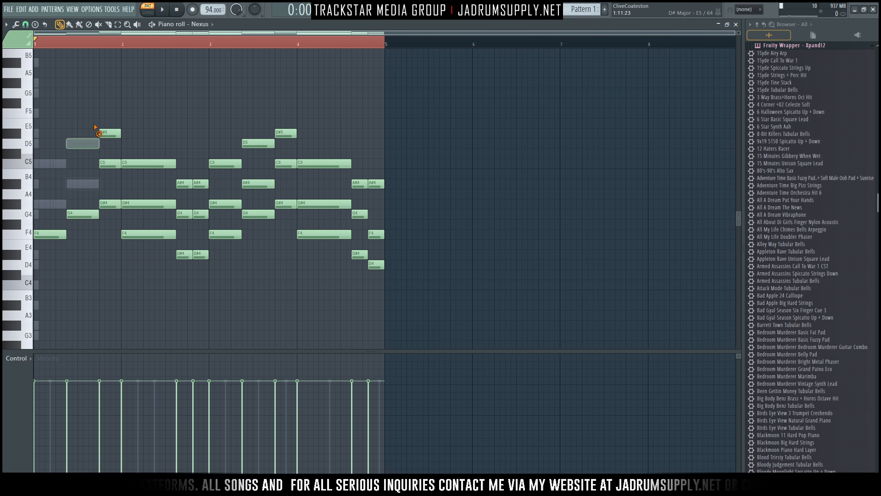
{"action": "right_click", "coordinate": [138, 164]}
{"action": "right_click", "coordinate": [163, 204]}
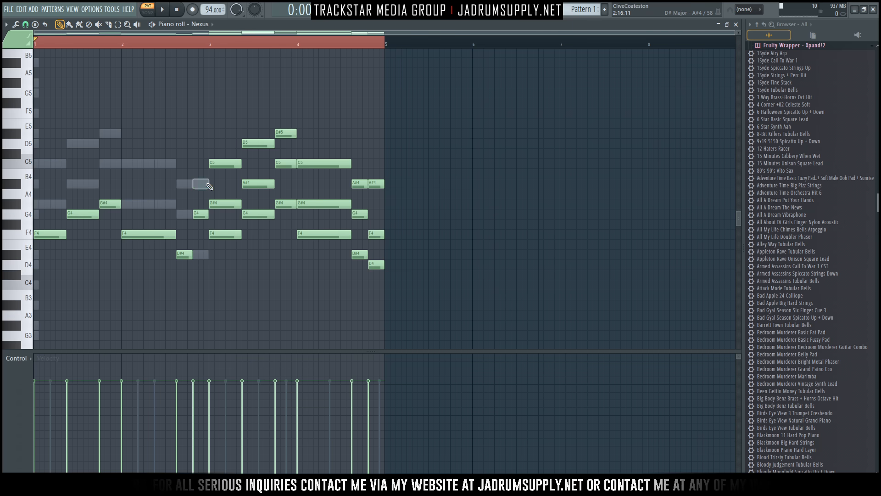
Delete the bar 3–4 notes and copy the six remaining notes into bars 3–4.
{"action": "left_click_drag", "start_coordinate": [235, 129], "coordinate": [399, 282]}
{"action": "key", "text": "Delete"}
{"action": "left_click_drag", "start_coordinate": [210, 298], "coordinate": [30, 168]}
{"action": "key", "text": "shift+3"}
{"action": "left_click_drag", "start_coordinate": [47, 204], "coordinate": [222, 204]}
{"action": "left_click", "coordinate": [225, 136]}
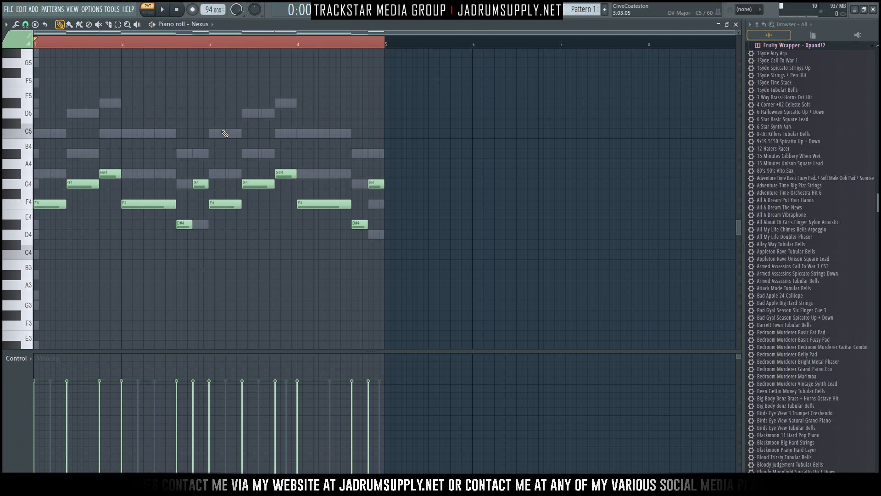
{"action": "key", "text": "ctrl+d"}
Transpose the line down an octave and rework the final notes to end G3–D#3.
{"action": "key", "text": "ctrl+Down"}
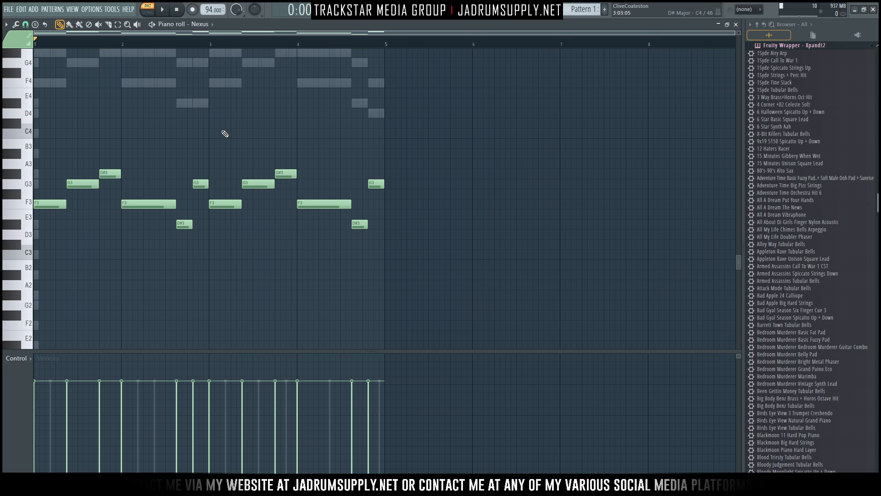
{"action": "key", "text": "space"}
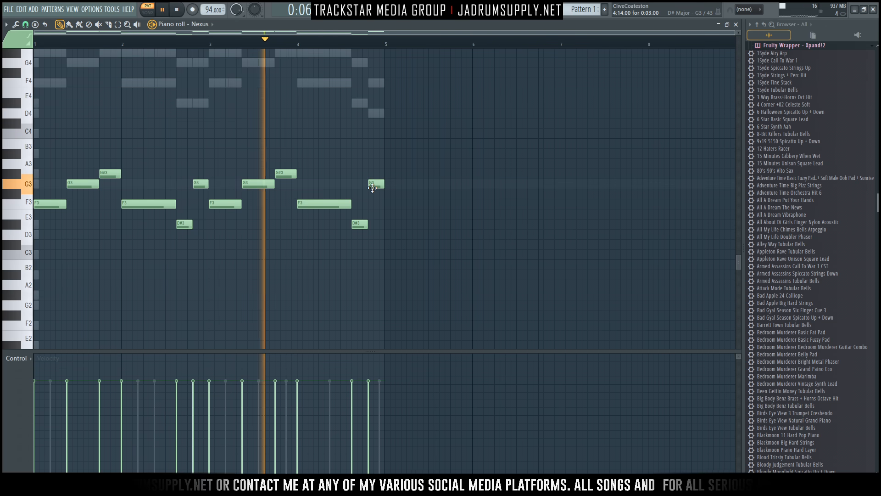
{"action": "left_click_drag", "start_coordinate": [374, 184], "coordinate": [373, 207]}
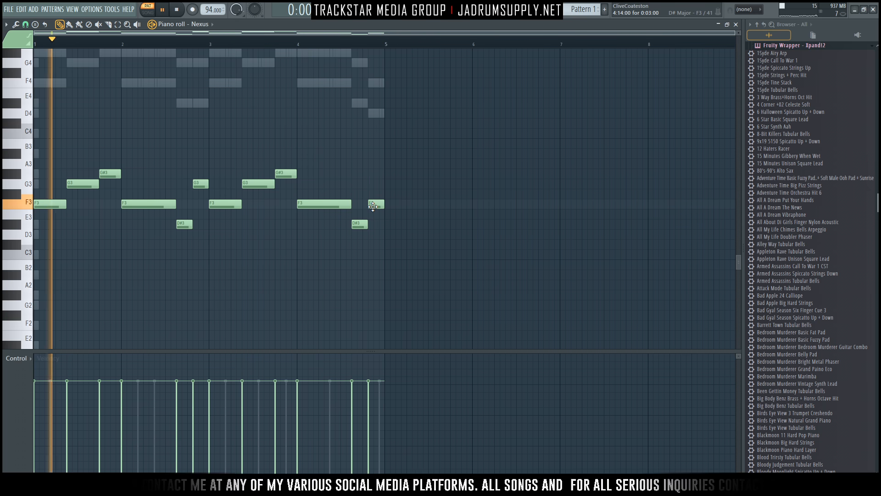
{"action": "key", "text": "space"}
{"action": "left_click_drag", "start_coordinate": [361, 219], "coordinate": [361, 179]}
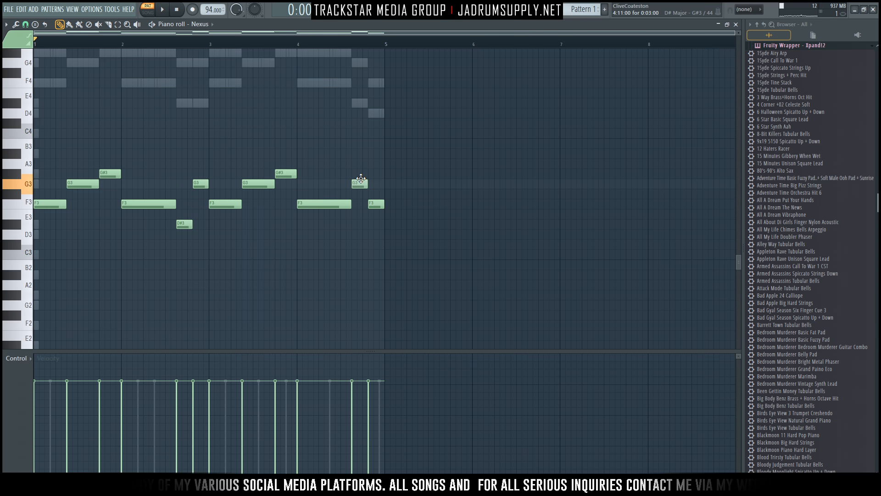
{"action": "left_click_drag", "start_coordinate": [375, 204], "coordinate": [376, 227]}
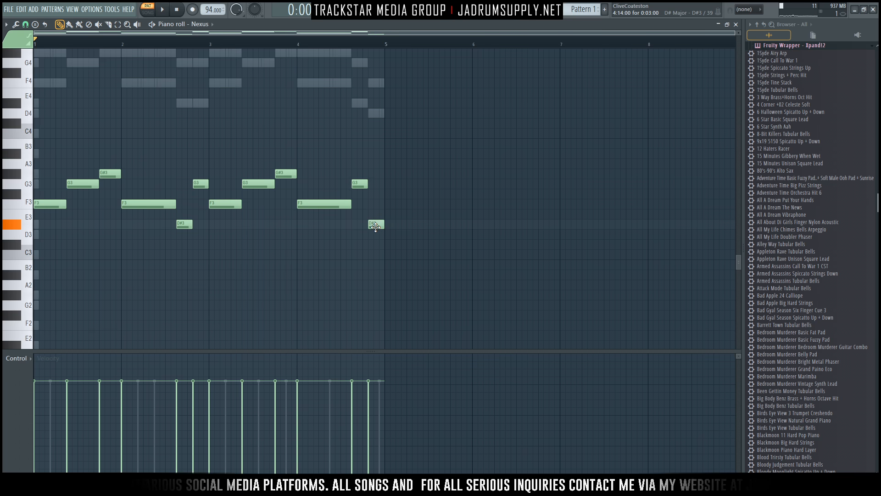
{"action": "left_click", "coordinate": [294, 39]}
{"action": "key", "text": "space"}
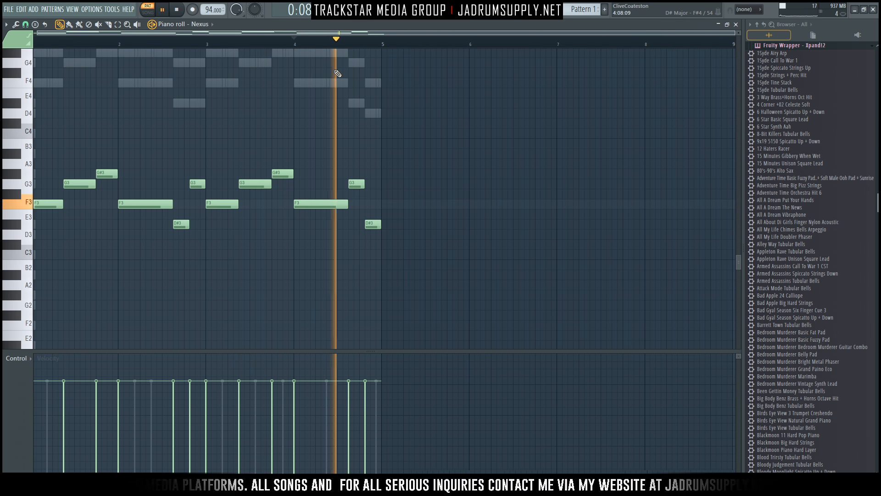
{"action": "key", "text": "space"}
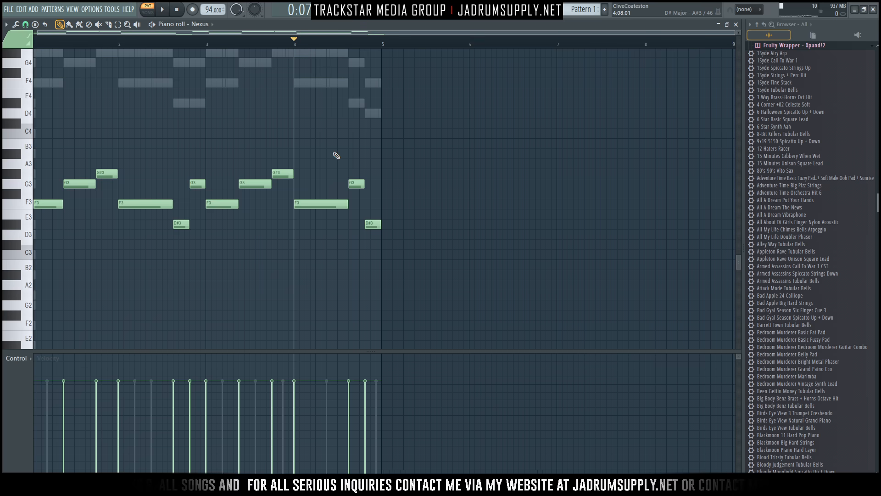
Zoom to fit all four bars and split the first F3 note into two hits.
{"action": "right_click", "coordinate": [325, 161], "text": "ctrl"}
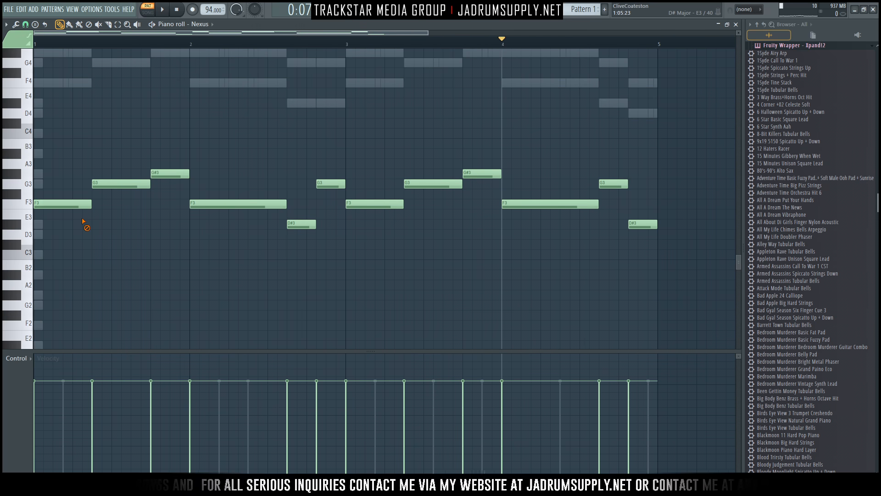
{"action": "left_click_drag", "start_coordinate": [60, 196], "coordinate": [72, 214], "text": "ctrl"}
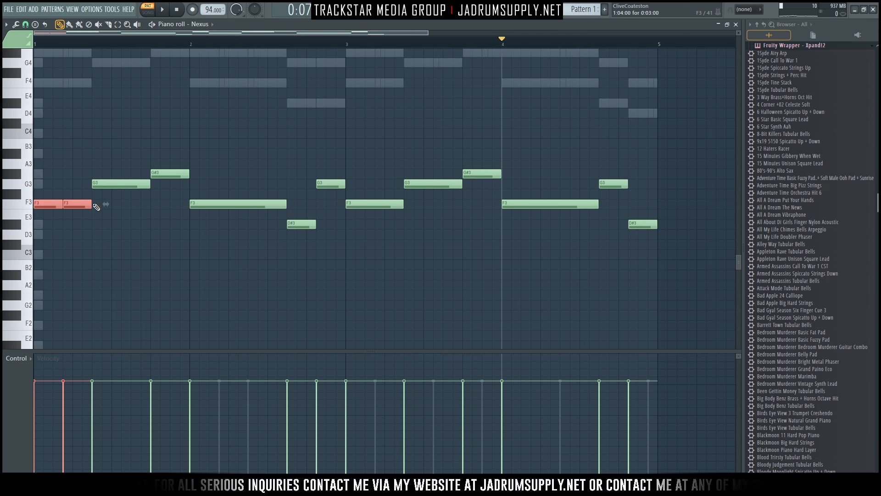
{"action": "key", "text": "space"}
{"action": "key", "text": "space"}
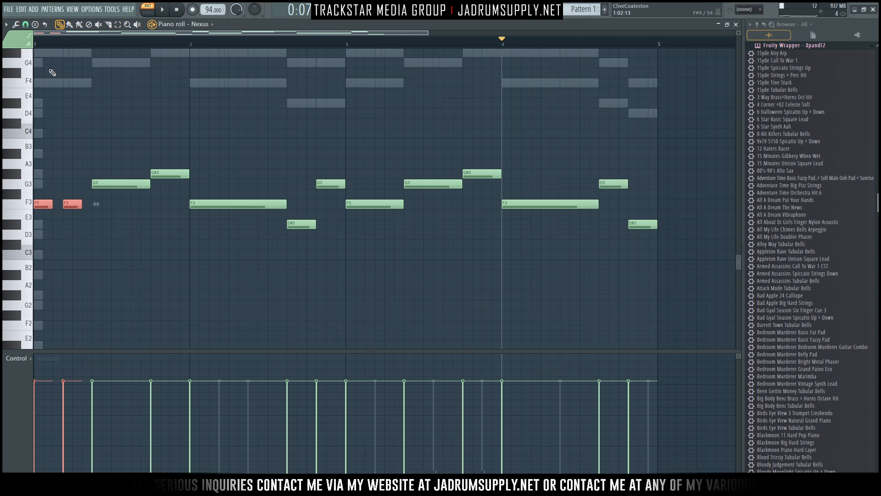
{"action": "key", "text": "space"}
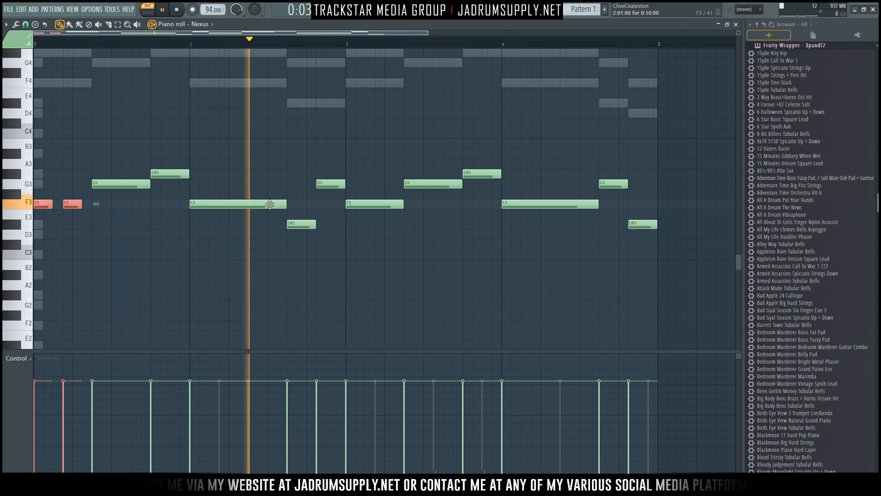
{"action": "key", "text": "space"}
Replace the long bar-2 F3 with three short F3 hits, lengthening the last one.
{"action": "right_click", "coordinate": [217, 184]}
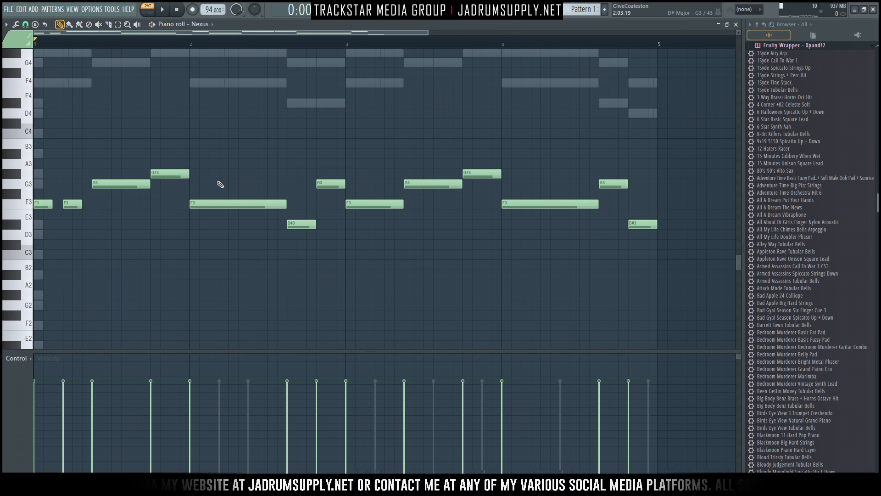
{"action": "right_click", "coordinate": [220, 204]}
{"action": "left_click", "coordinate": [194, 204]}
{"action": "left_click", "coordinate": [223, 205]}
{"action": "left_click", "coordinate": [252, 205]}
{"action": "key", "text": "space"}
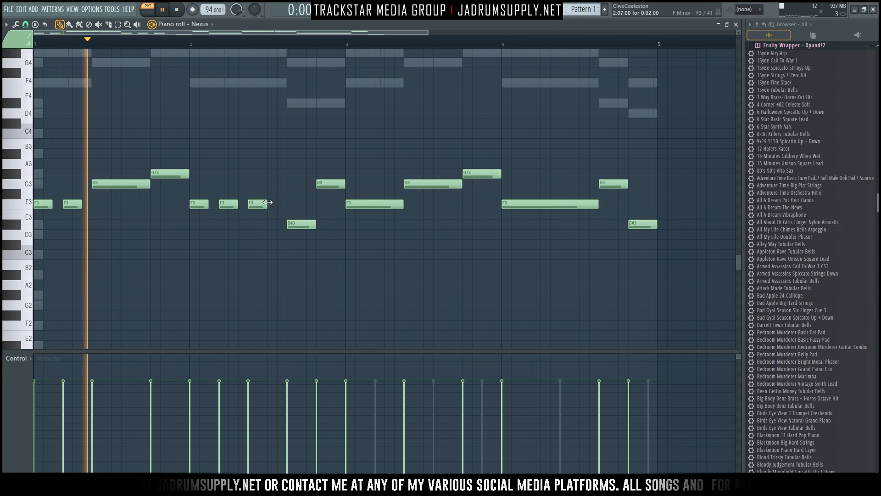
{"action": "left_click_drag", "start_coordinate": [266, 203], "coordinate": [277, 203]}
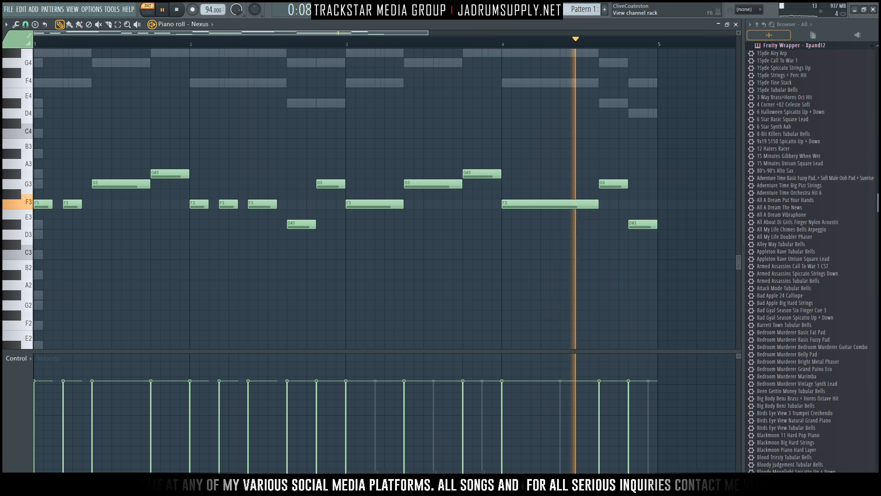
{"action": "key", "text": "F6"}
{"action": "key", "text": "space"}
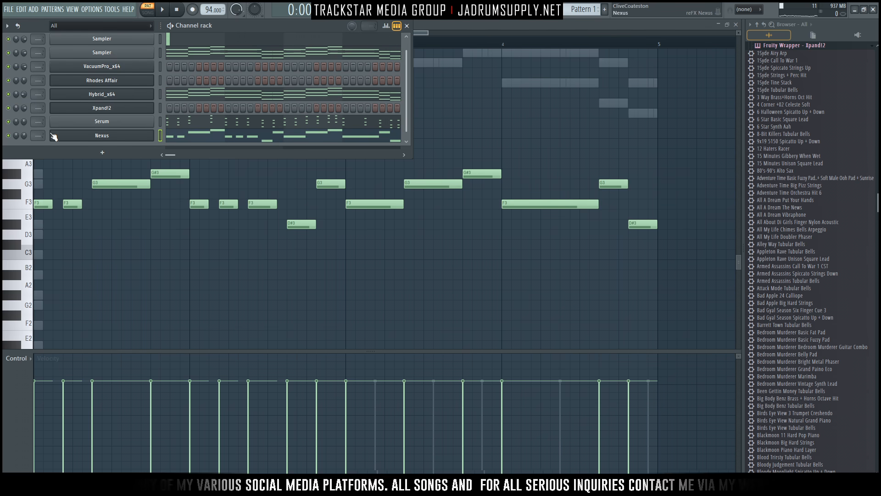
Open the Xpand!2 window and browse part A's categories and patch list without changing anything.
{"action": "left_click", "coordinate": [160, 106]}
{"action": "left_click", "coordinate": [123, 110]}
{"action": "left_click", "coordinate": [206, 230]}
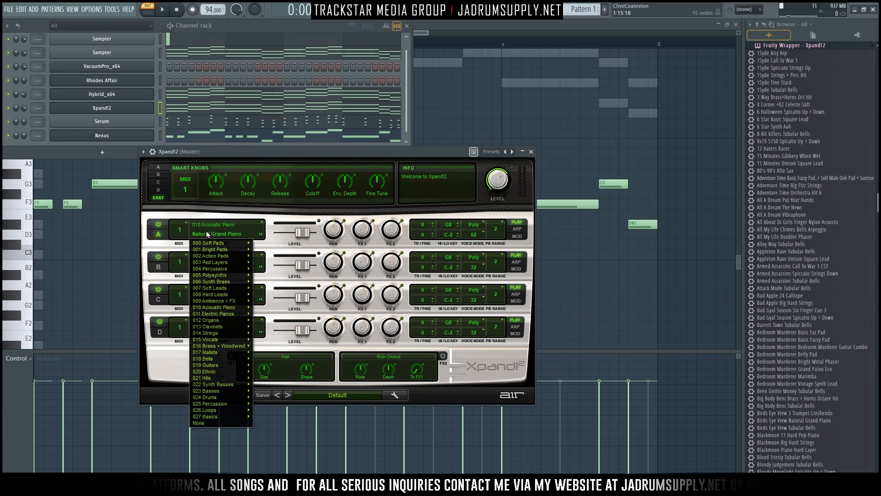
{"action": "mouse_move", "coordinate": [223, 310]}
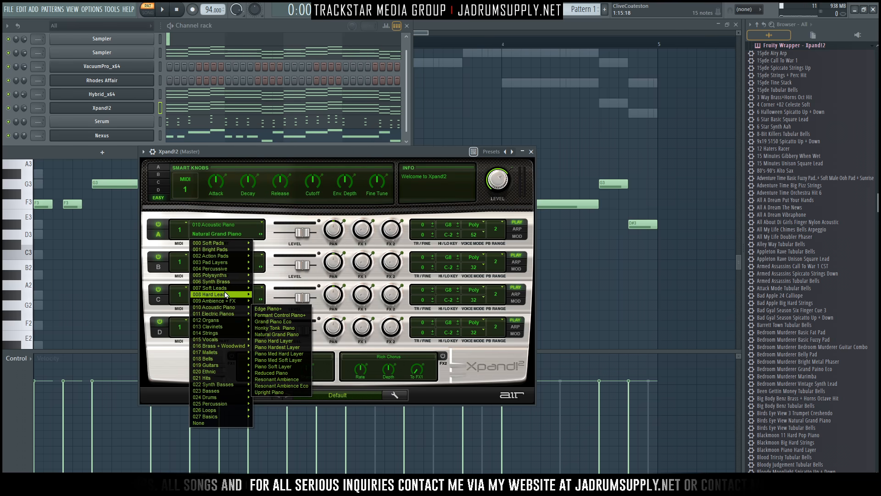
{"action": "mouse_move", "coordinate": [225, 410]}
{"action": "left_click", "coordinate": [434, 393]}
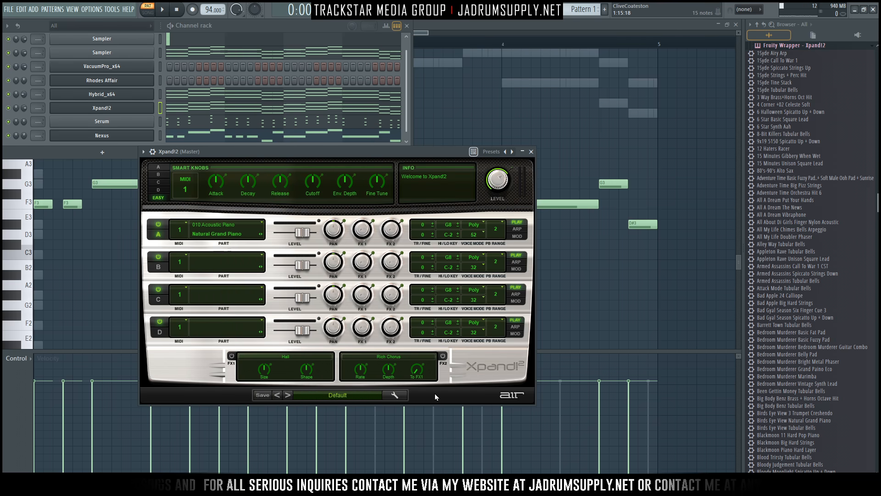
{"action": "left_click", "coordinate": [349, 396]}
{"action": "mouse_move", "coordinate": [334, 348]}
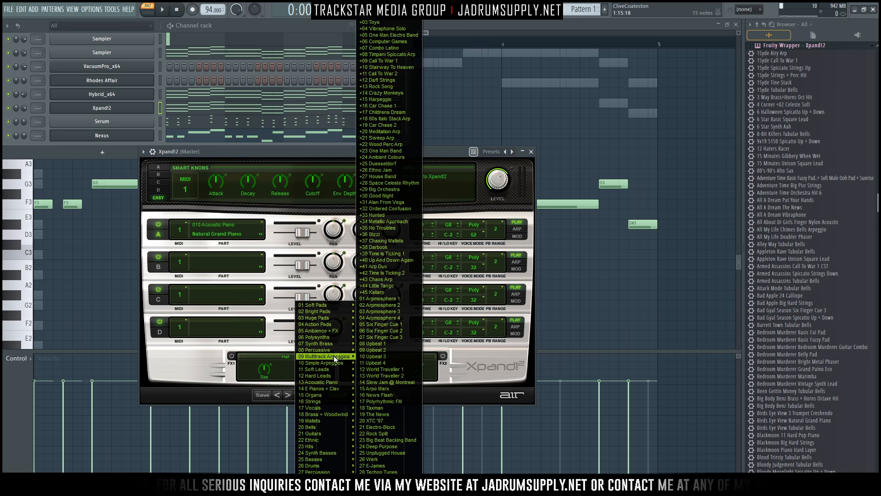
{"action": "left_click", "coordinate": [103, 95]}
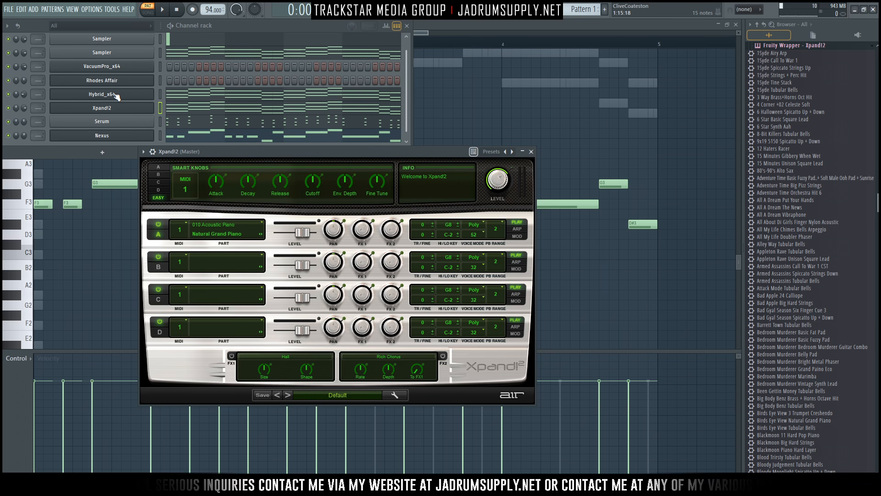
Clone the Hybrid_x64 channel and load the 01 Glass Arp preset on Hybrid_x64 #2.
{"action": "right_click", "coordinate": [115, 94]}
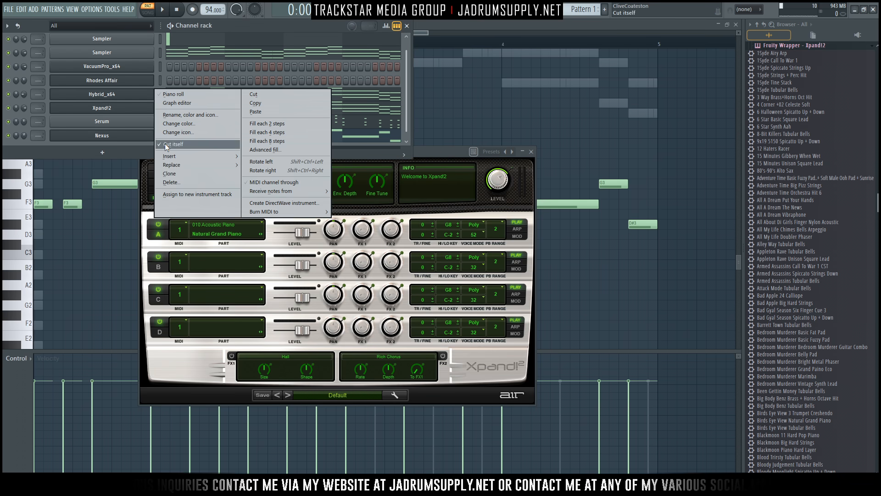
{"action": "left_click", "coordinate": [184, 173]}
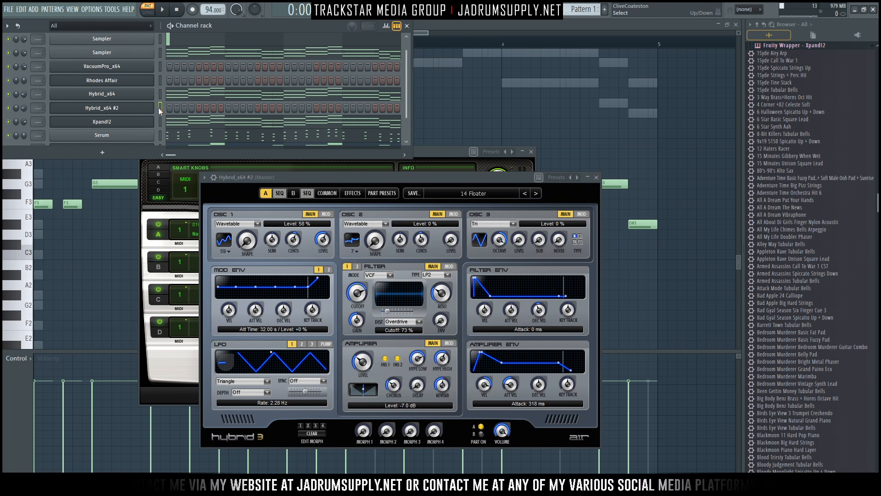
{"action": "left_click", "coordinate": [146, 110]}
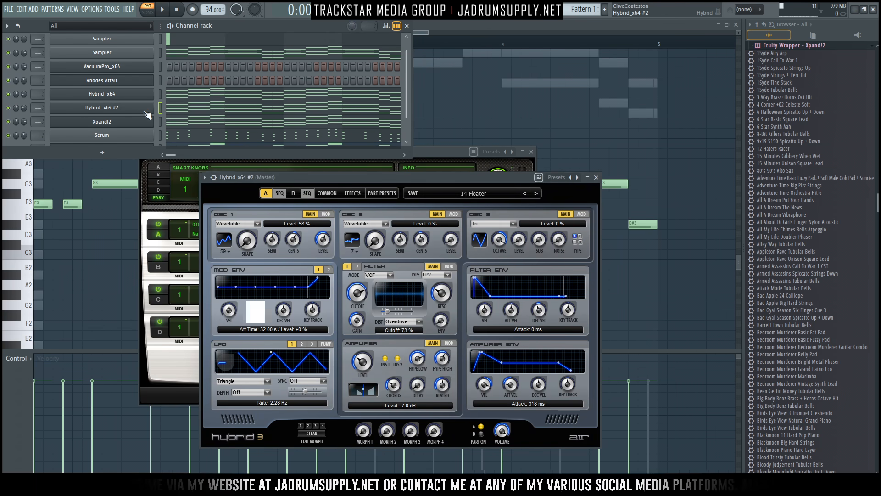
{"action": "left_click", "coordinate": [463, 193]}
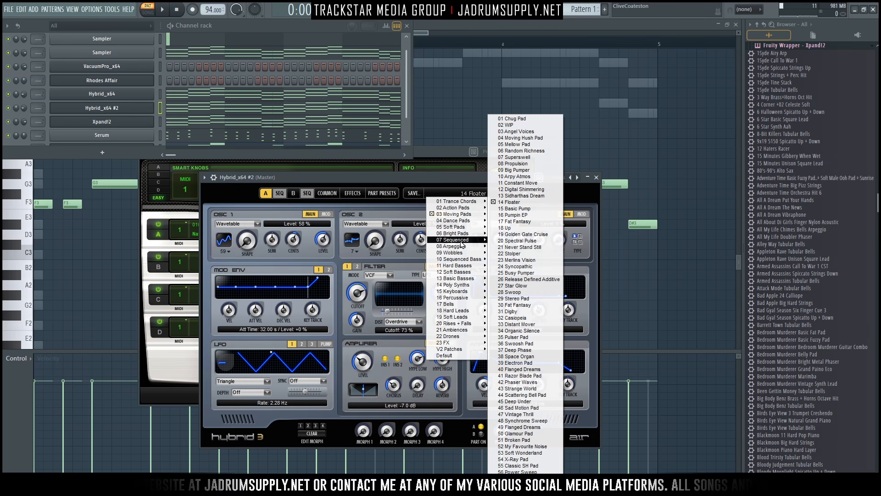
{"action": "mouse_move", "coordinate": [462, 248]}
{"action": "left_click", "coordinate": [507, 196]}
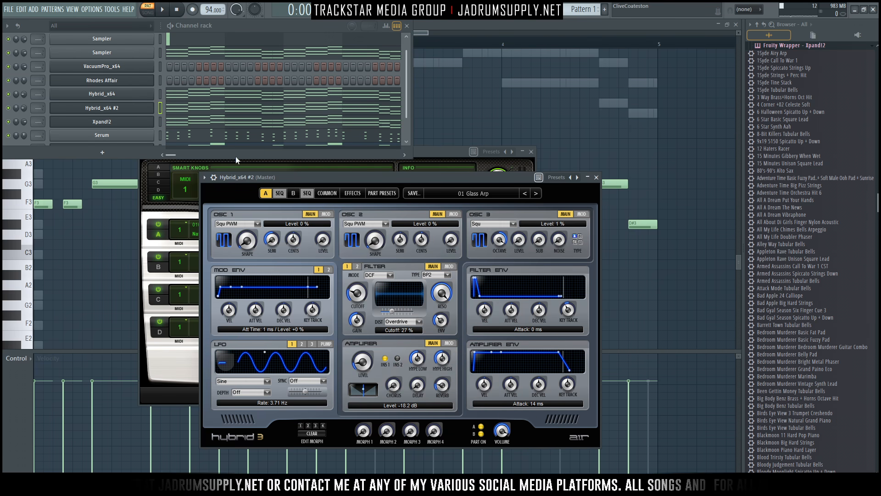
Check Hybrid_x64 #2's notes, then solo it with Serum unmuted and play the pattern.
{"action": "left_click", "coordinate": [190, 109]}
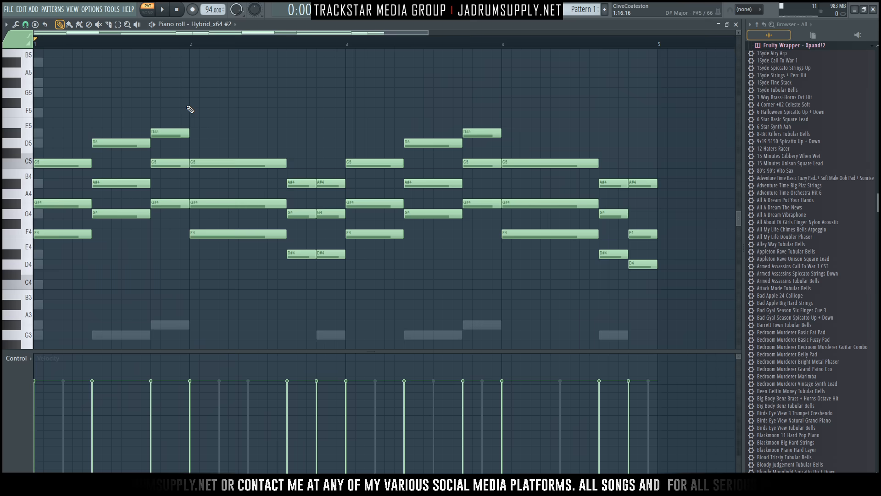
{"action": "left_click", "coordinate": [364, 19]}
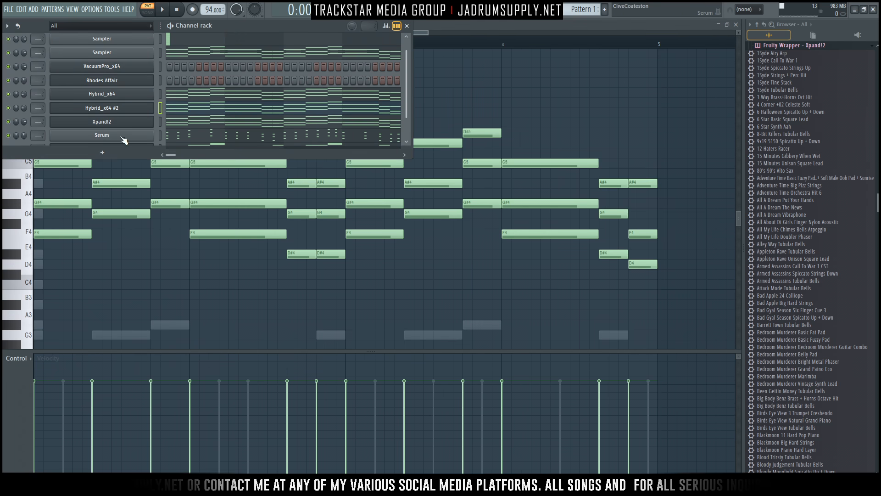
{"action": "left_click", "coordinate": [67, 161]}
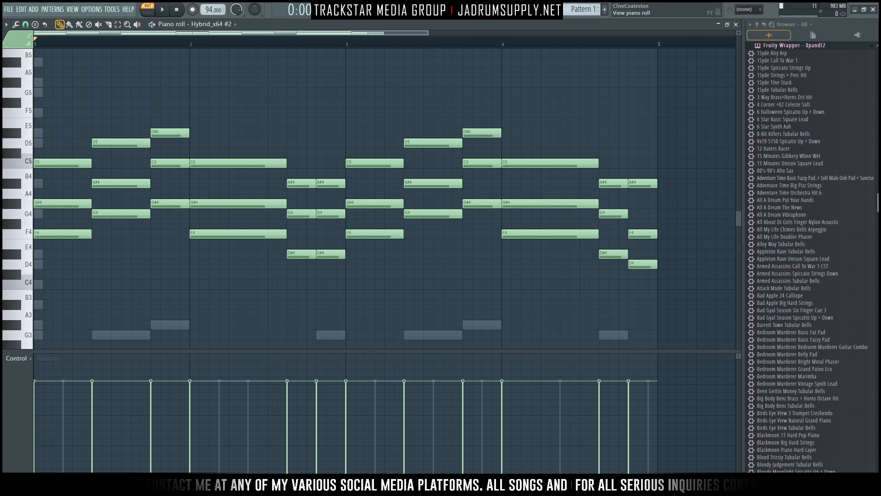
{"action": "key", "text": "F6"}
{"action": "left_click_drag", "start_coordinate": [98, 163], "coordinate": [63, 170]}
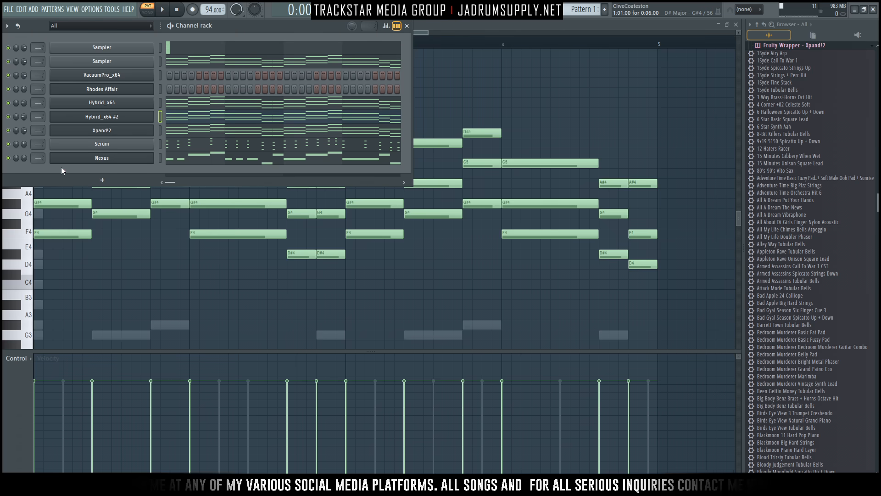
{"action": "right_click", "coordinate": [8, 117]}
{"action": "key", "text": "space"}
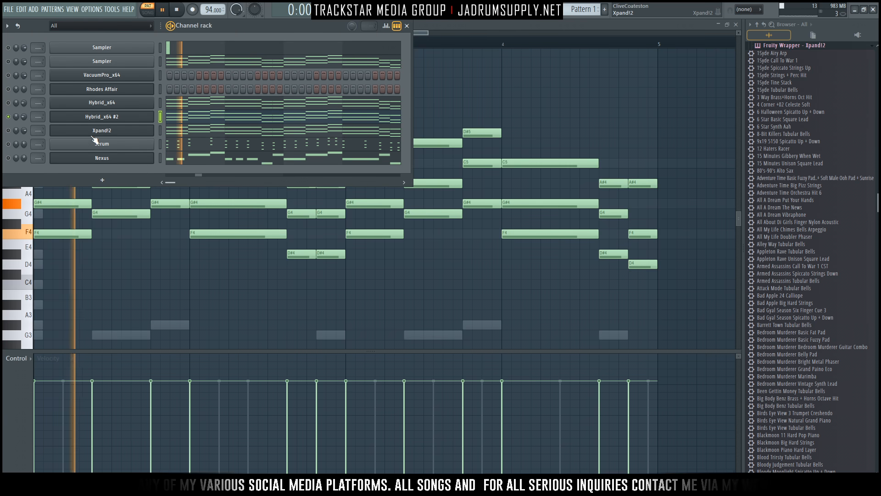
{"action": "left_click", "coordinate": [8, 143]}
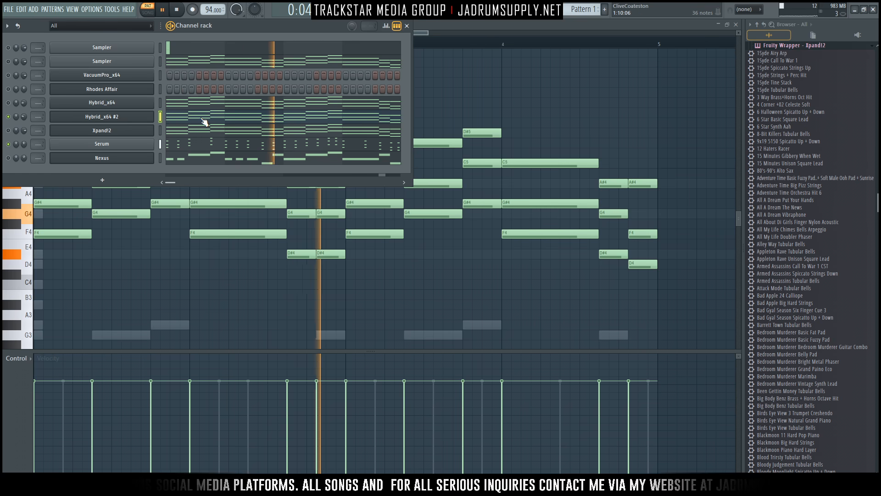
Step Hybrid_x64 #2 through 02 Acid Arpeggio to the 03 Melodic Sines preset.
{"action": "left_click", "coordinate": [132, 116]}
{"action": "left_click", "coordinate": [535, 193]}
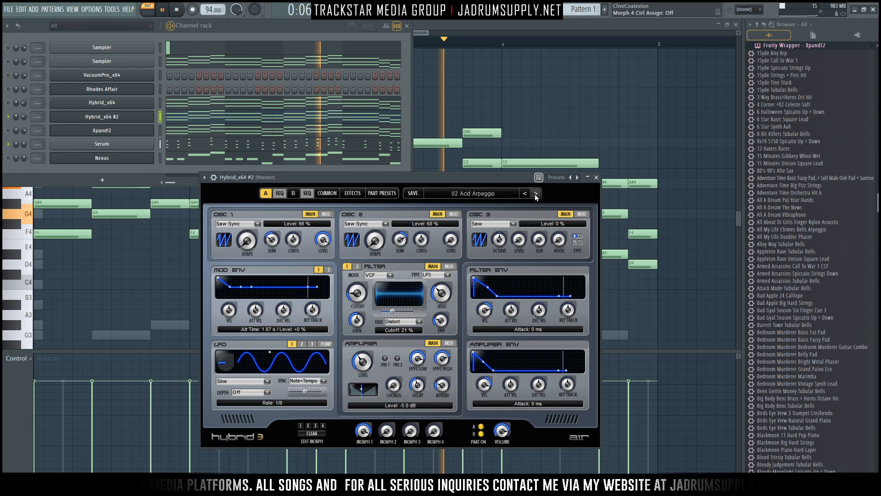
{"action": "left_click", "coordinate": [194, 121]}
{"action": "left_click", "coordinate": [195, 123]}
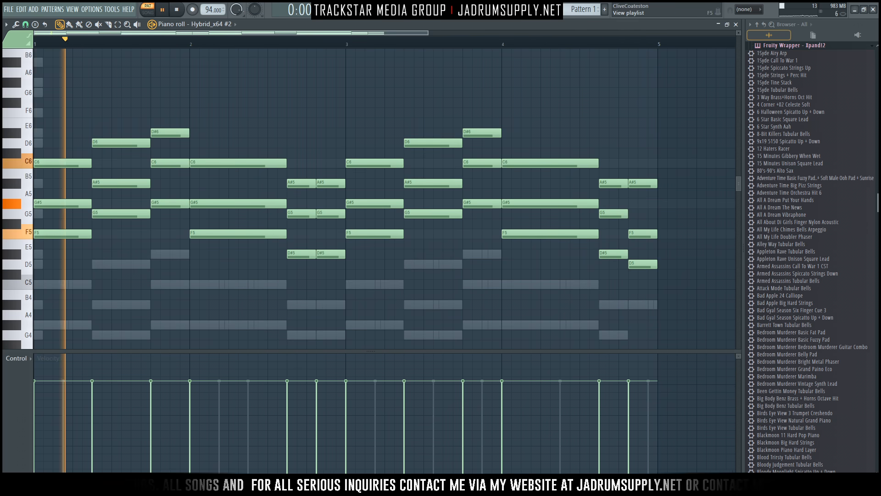
{"action": "key", "text": "F6"}
{"action": "left_click", "coordinate": [113, 119]}
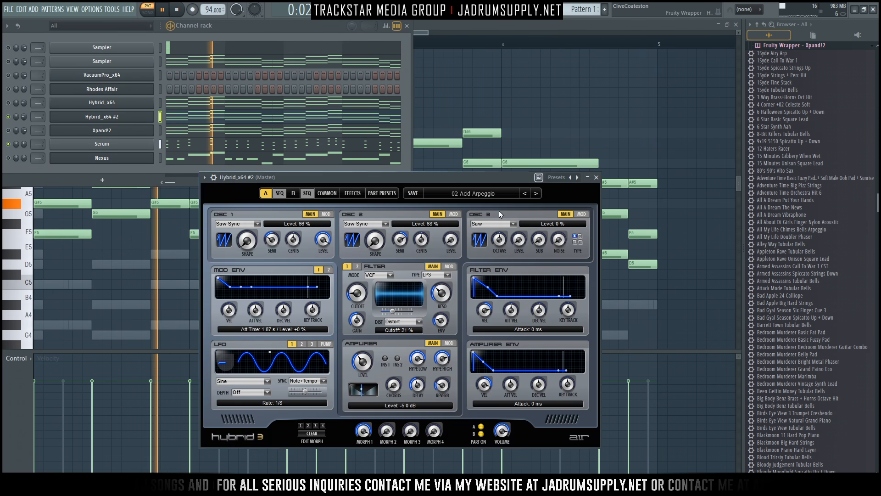
{"action": "left_click", "coordinate": [536, 193]}
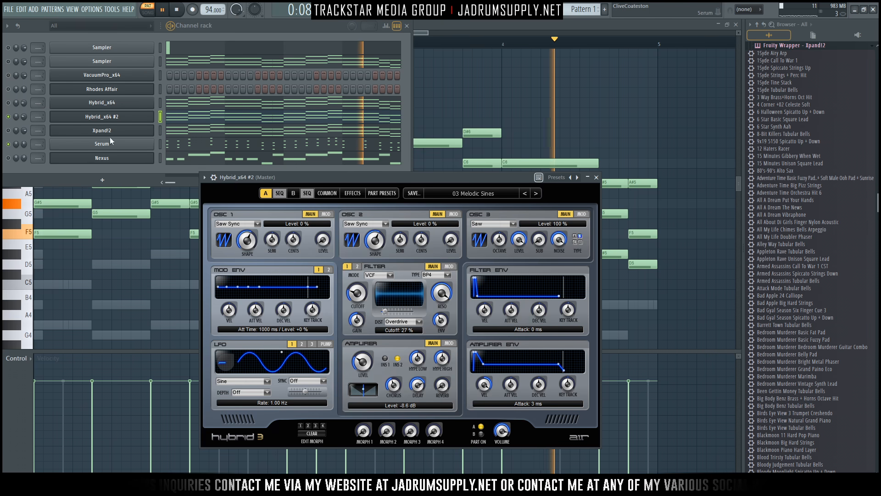
Solo Serum and play the pattern to hear it alone.
{"action": "key", "text": "space"}
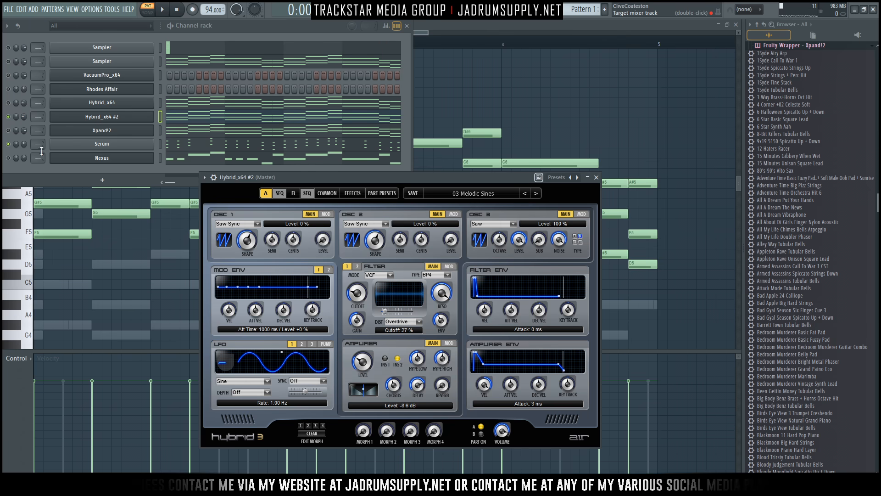
{"action": "right_click", "coordinate": [8, 147]}
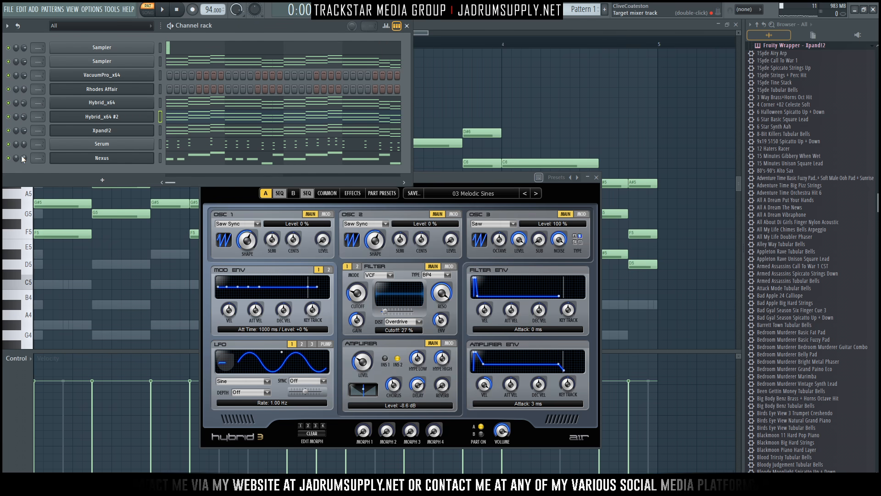
{"action": "key", "text": "space"}
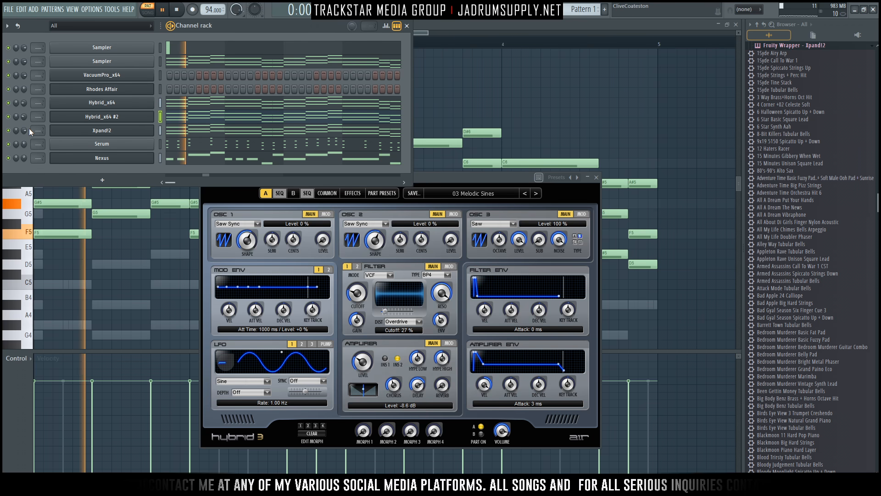
{"action": "key", "text": "space"}
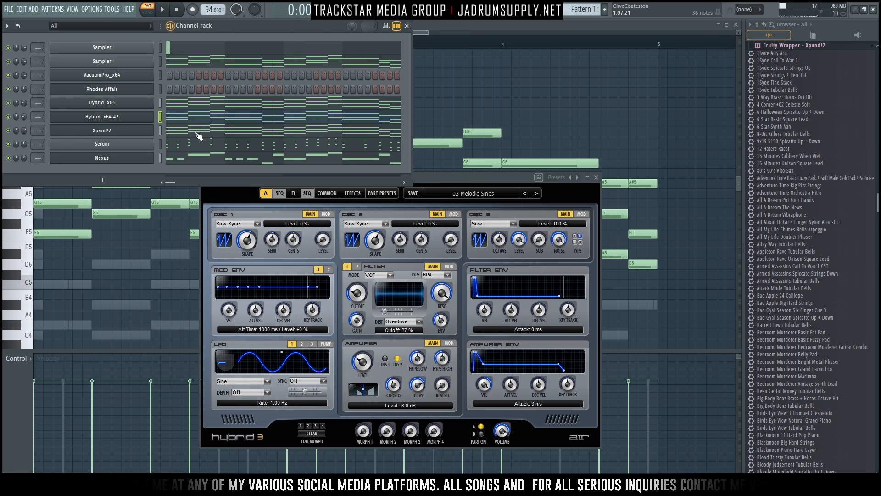
Select all Xpand!2 notes and apply the strumizer to the chords.
{"action": "left_click", "coordinate": [198, 132]}
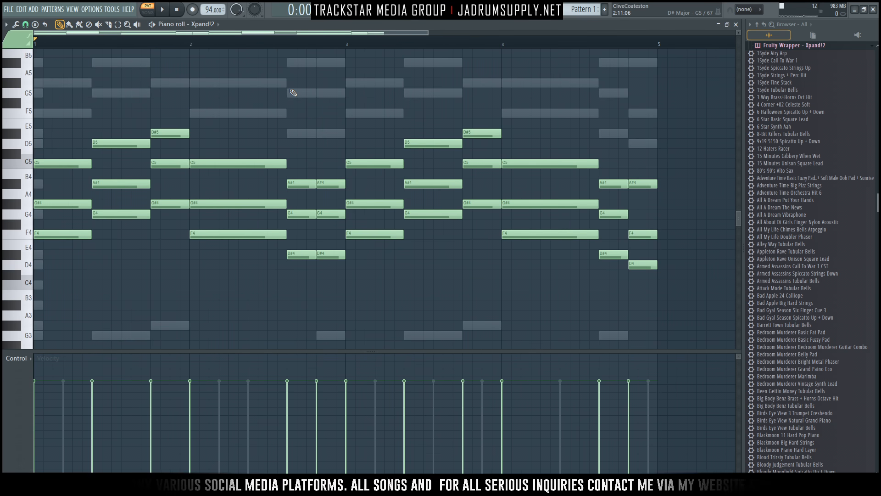
{"action": "key", "text": "ctrl+a"}
{"action": "key", "text": "alt+s"}
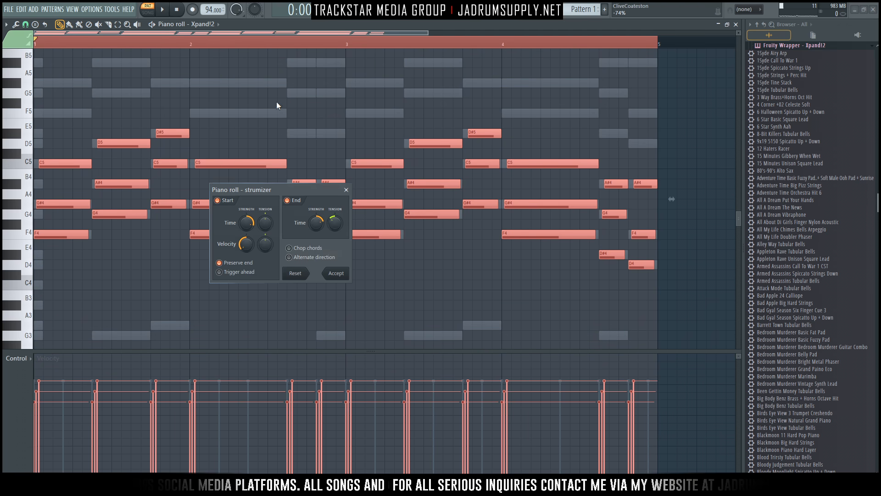
{"action": "key", "text": "space"}
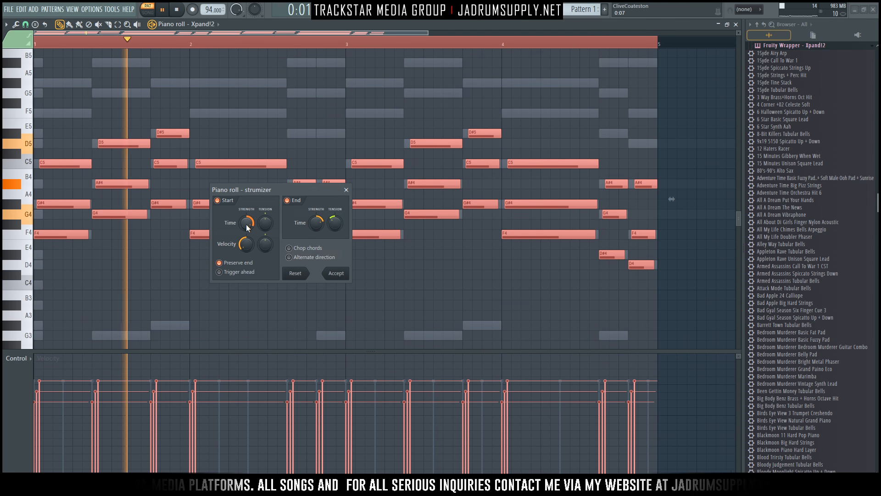
{"action": "left_click", "coordinate": [336, 273]}
Delete the unwanted chords, leaving openers in bars 1 and 3 plus two closing stabs.
{"action": "left_click", "coordinate": [129, 118]}
{"action": "left_click_drag", "start_coordinate": [129, 118], "coordinate": [250, 302]}
{"action": "left_click_drag", "start_coordinate": [312, 170], "coordinate": [287, 322]}
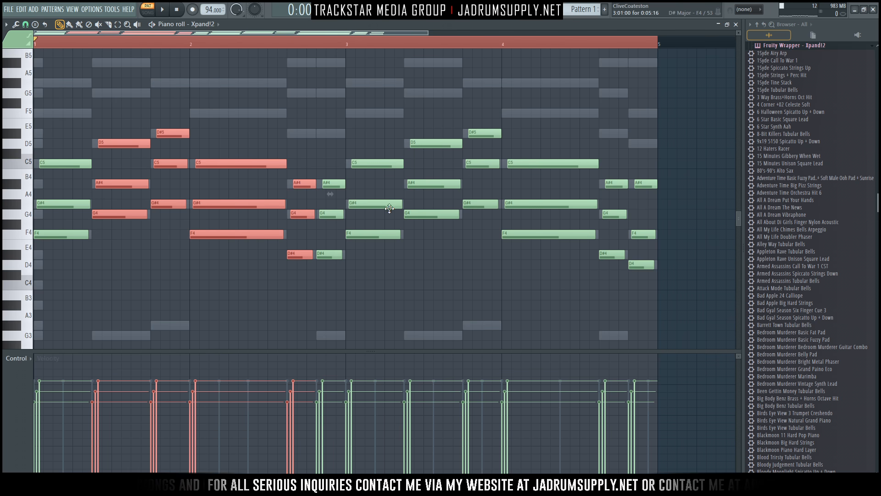
{"action": "left_click_drag", "start_coordinate": [445, 136], "coordinate": [607, 273]}
{"action": "key", "text": "Delete"}
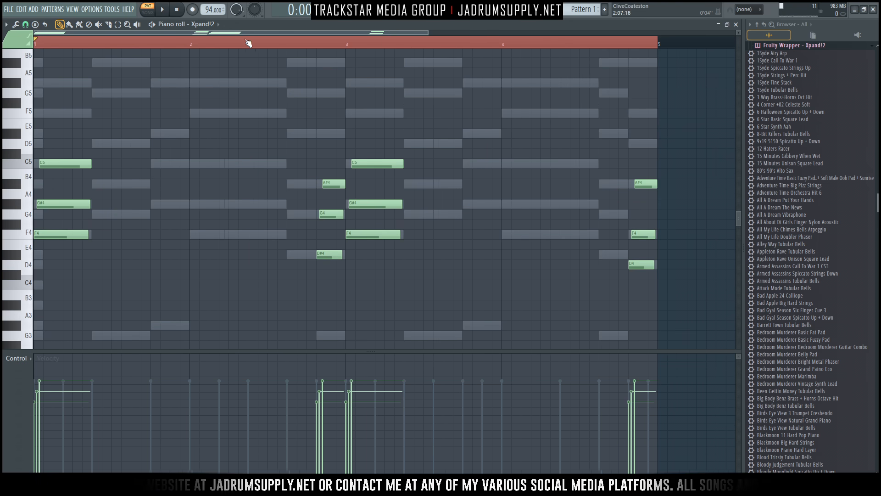
Remove the stray B5 note at bar 5 and clear the time selection.
{"action": "key", "text": "space"}
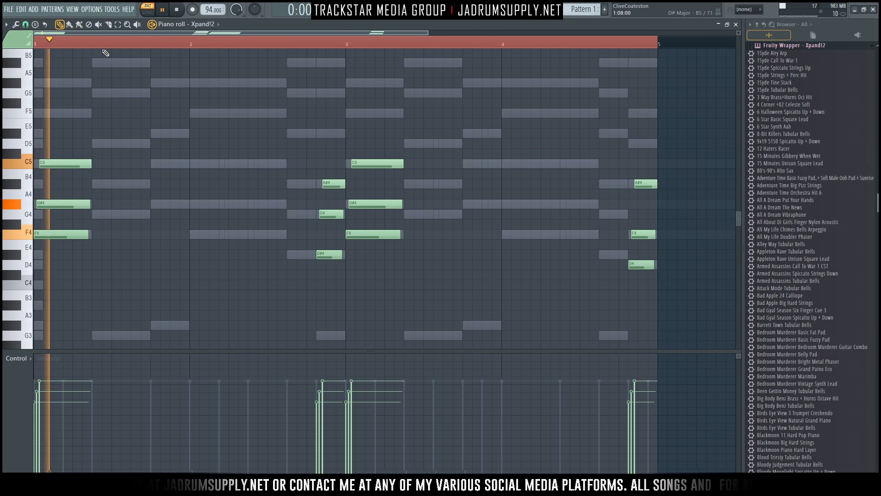
{"action": "key", "text": "space"}
{"action": "left_click", "coordinate": [631, 53]}
{"action": "right_click", "coordinate": [628, 45]}
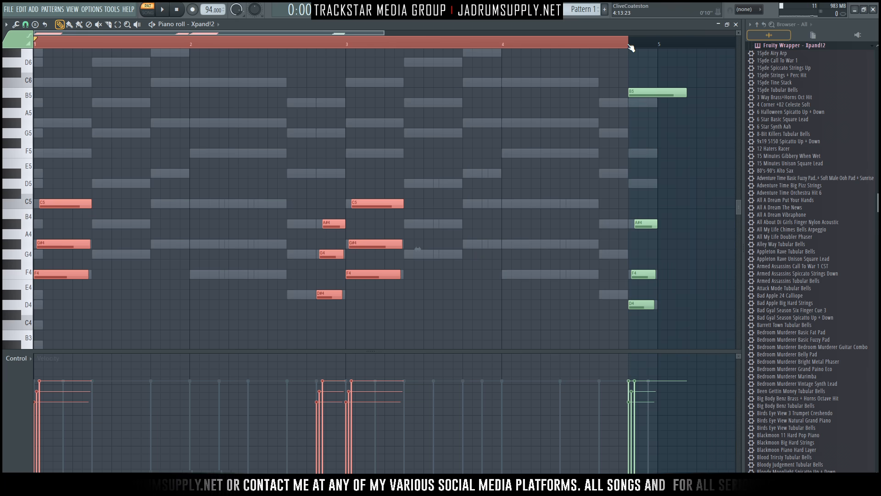
{"action": "right_click", "coordinate": [643, 91]}
{"action": "key", "text": "ctrl+d"}
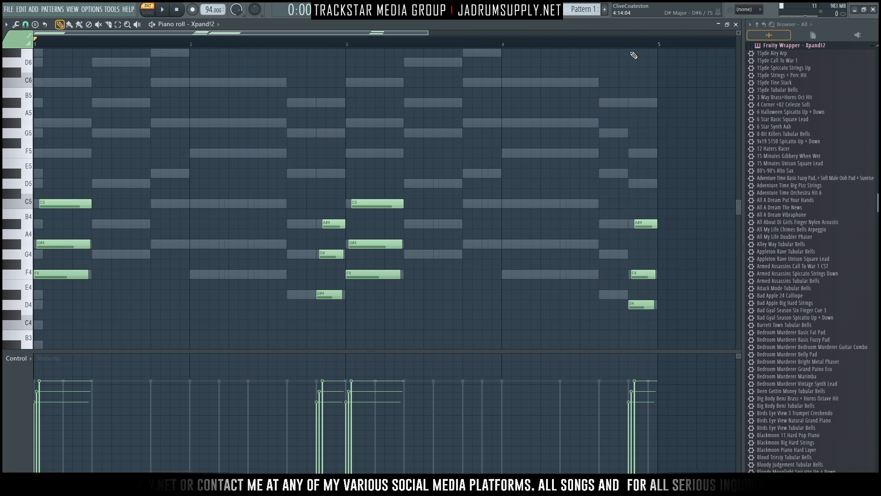
Transpose all Xpand!2 notes up two octaves so the chords open on F6–G#6–C7.
{"action": "key", "text": "space"}
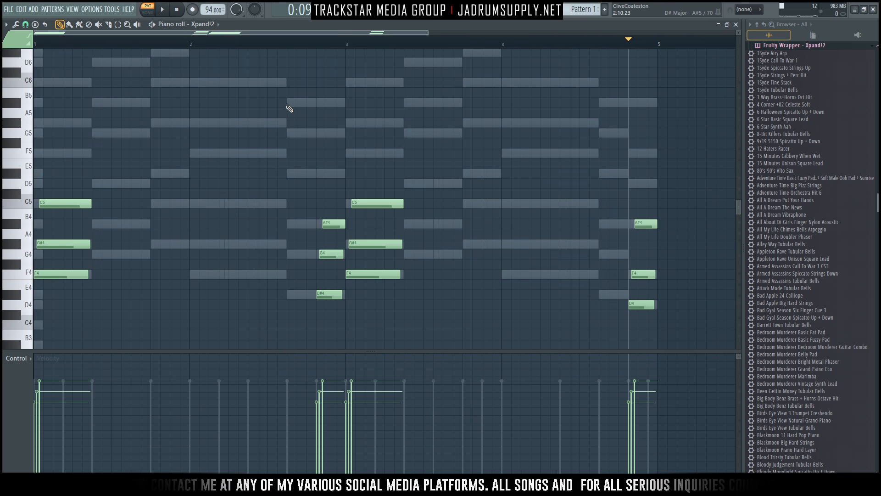
{"action": "key", "text": "ctrl+Up"}
{"action": "key", "text": "ctrl+Up"}
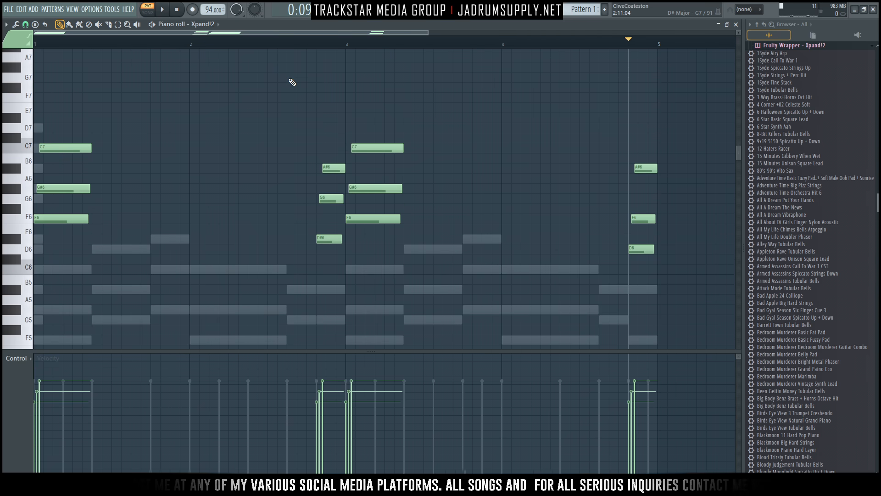
{"action": "key", "text": "space"}
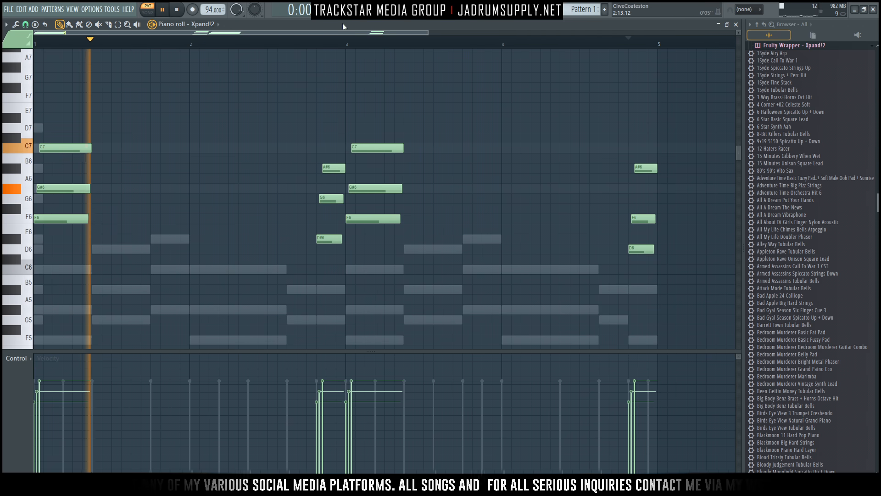
{"action": "left_click", "coordinate": [718, 9]}
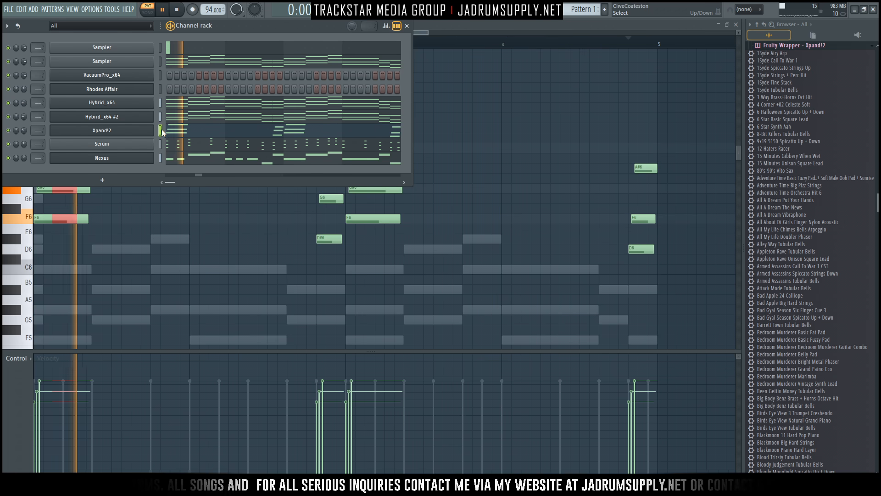
With the pattern playing, turn the Rhodes Affair channel volume down to about 10–20%.
{"action": "key", "text": "space"}
{"action": "left_click", "coordinate": [160, 89]}
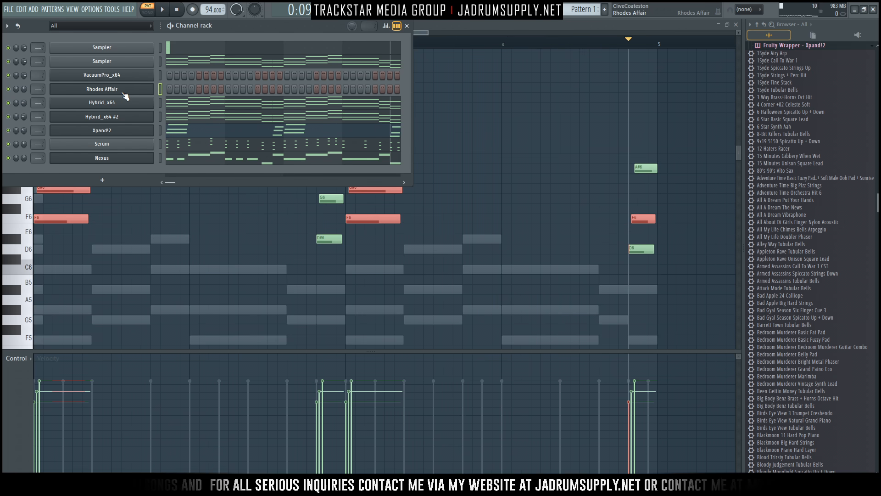
{"action": "key", "text": "ctrl+v"}
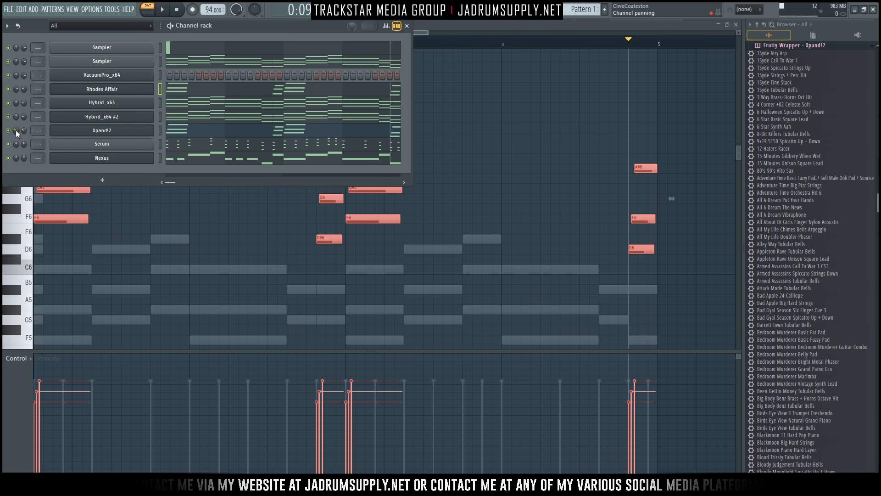
{"action": "key", "text": "space"}
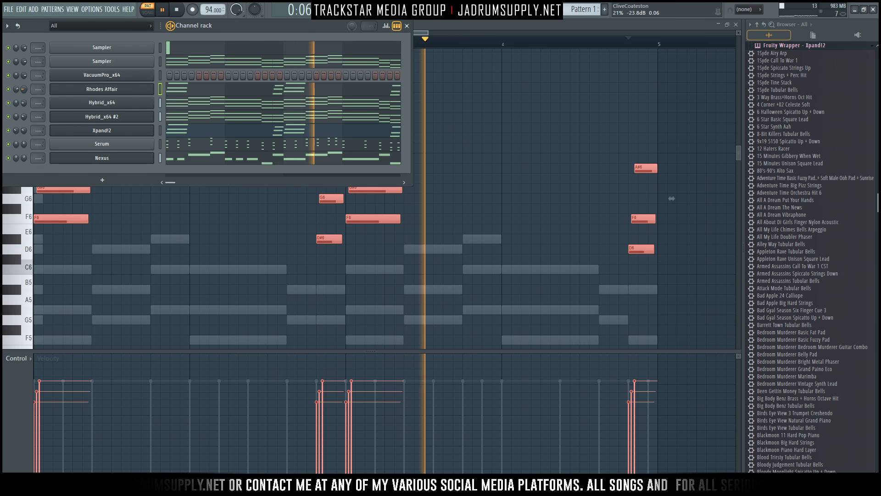
{"action": "left_click_drag", "start_coordinate": [24, 90], "coordinate": [24, 104]}
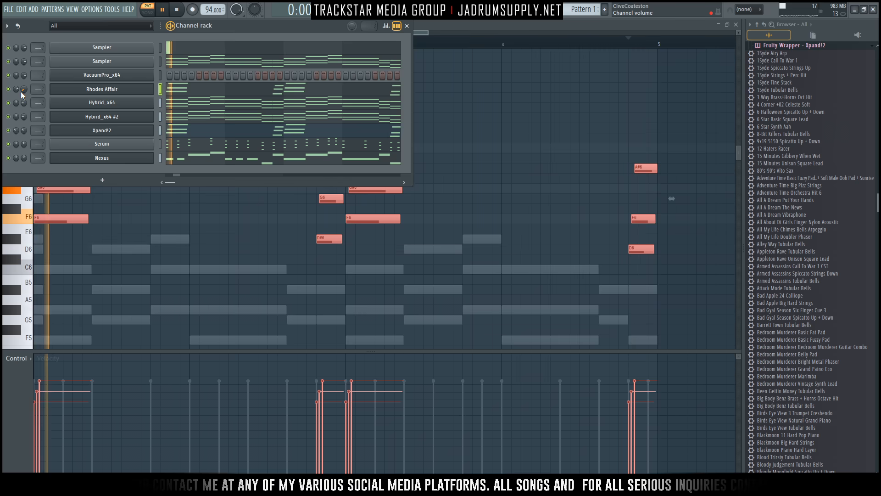
{"action": "key", "text": "space"}
Load 03 Leads Bright > Dirty Reso Lead (B) into VacuumPro Part A and set channel volume to 60%.
{"action": "left_click", "coordinate": [140, 79]}
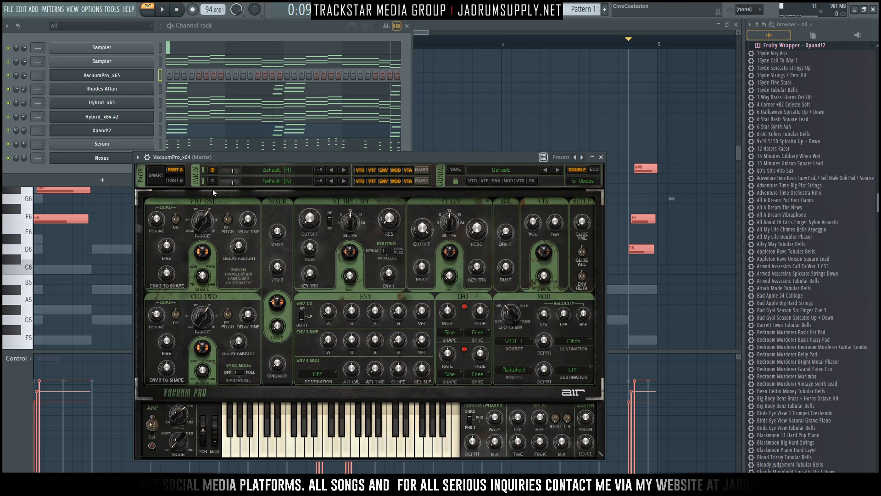
{"action": "left_click", "coordinate": [272, 168]}
{"action": "mouse_move", "coordinate": [281, 189]}
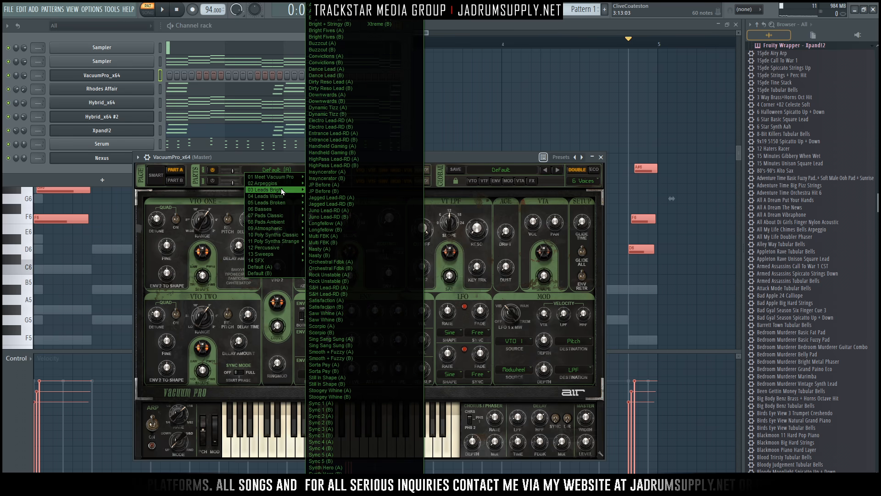
{"action": "left_click", "coordinate": [323, 88]}
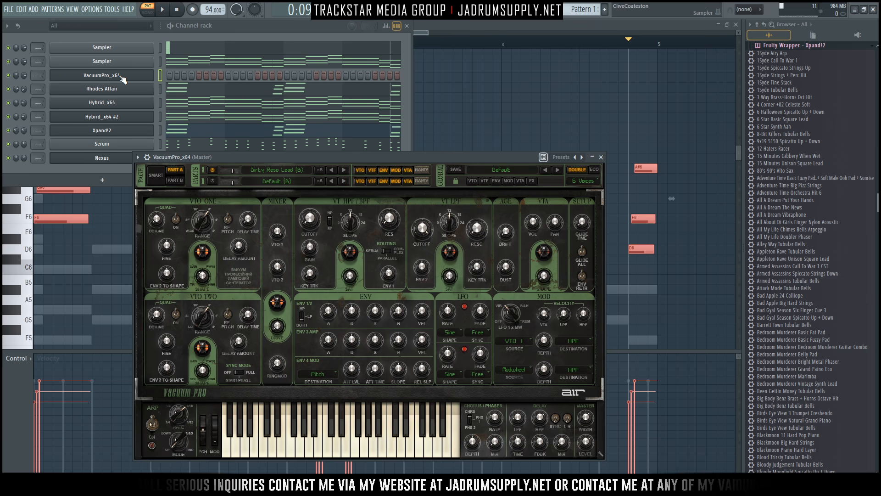
{"action": "left_click_drag", "start_coordinate": [22, 73], "coordinate": [22, 80]}
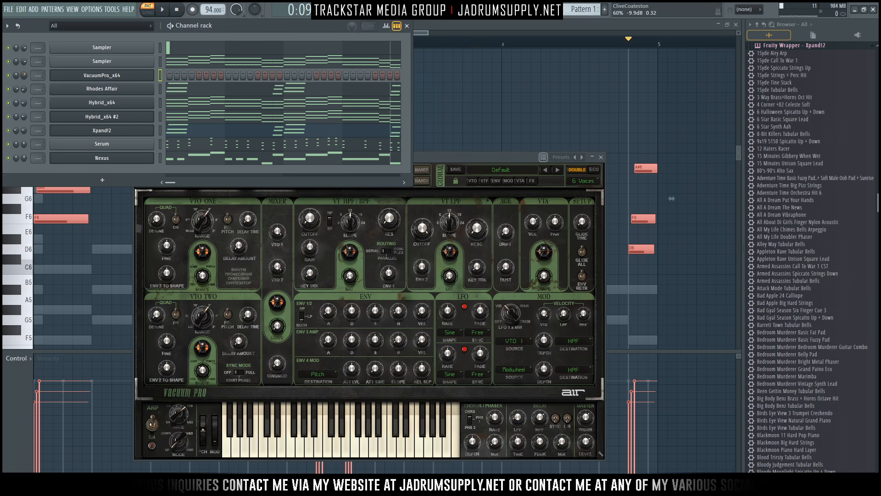
{"action": "right_click", "coordinate": [101, 74]}
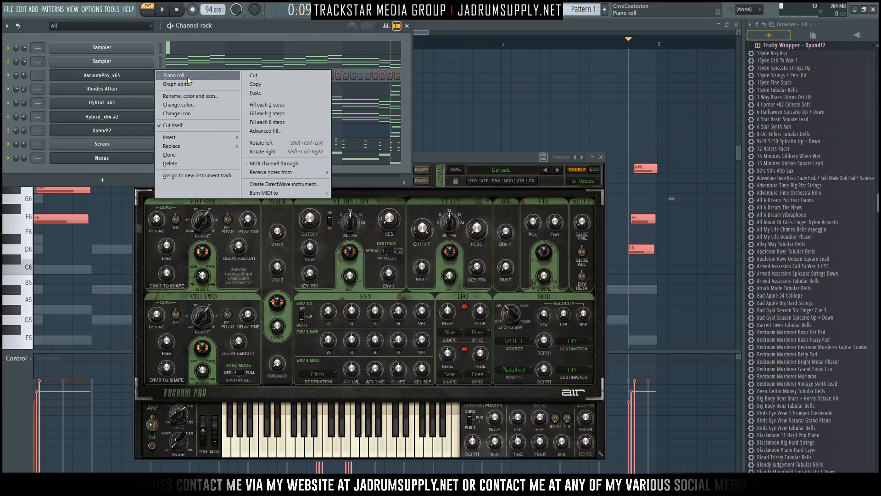
In VacuumPro's piano roll, place the opening G#5 and F5 notes of bar 1.
{"action": "left_click", "coordinate": [187, 76]}
{"action": "key", "text": "space"}
{"action": "key", "text": "space"}
{"action": "left_click", "coordinate": [30, 116]}
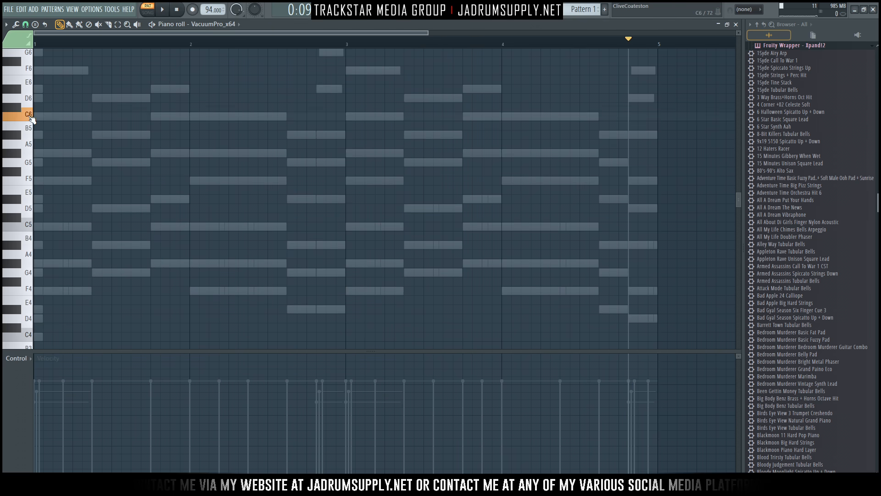
{"action": "left_click", "coordinate": [37, 152]}
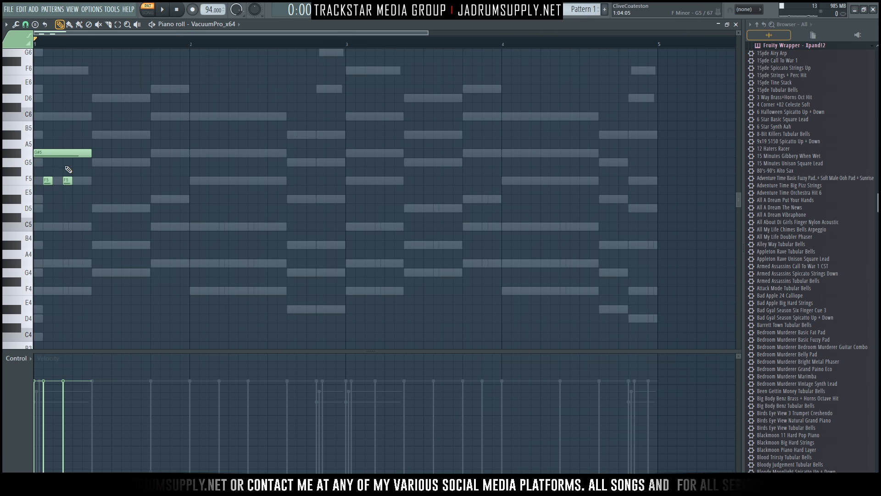
{"action": "key", "text": "space"}
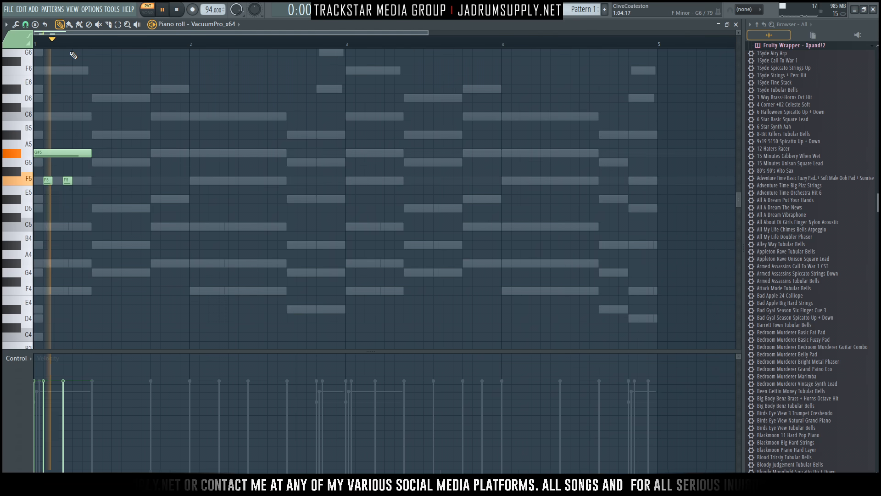
{"action": "key", "text": "space"}
{"action": "key", "text": "space"}
{"action": "key", "text": "space"}
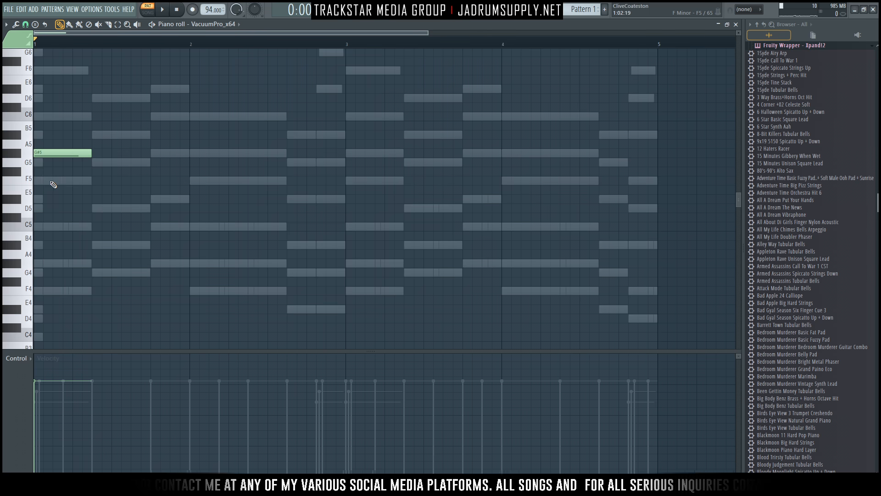
{"action": "left_click", "coordinate": [76, 181]}
{"action": "key", "text": "space"}
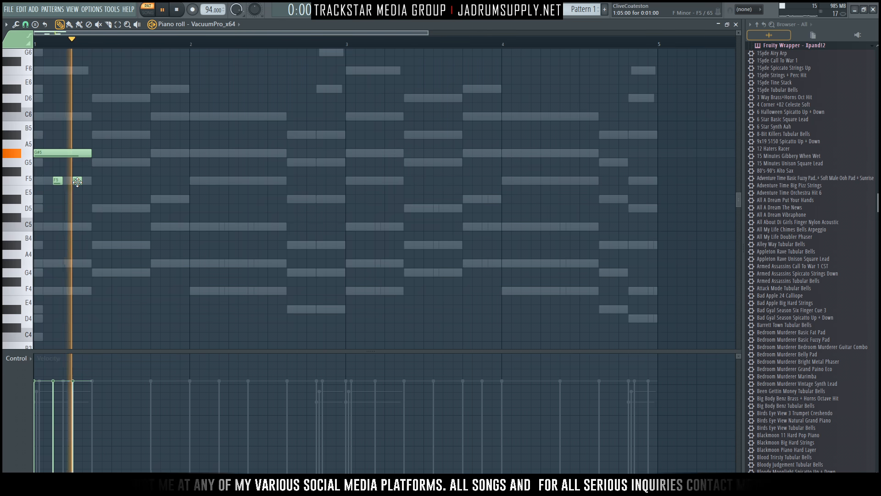
{"action": "key", "text": "space"}
{"action": "left_click_drag", "start_coordinate": [77, 179], "coordinate": [87, 181]}
{"action": "key", "text": "space"}
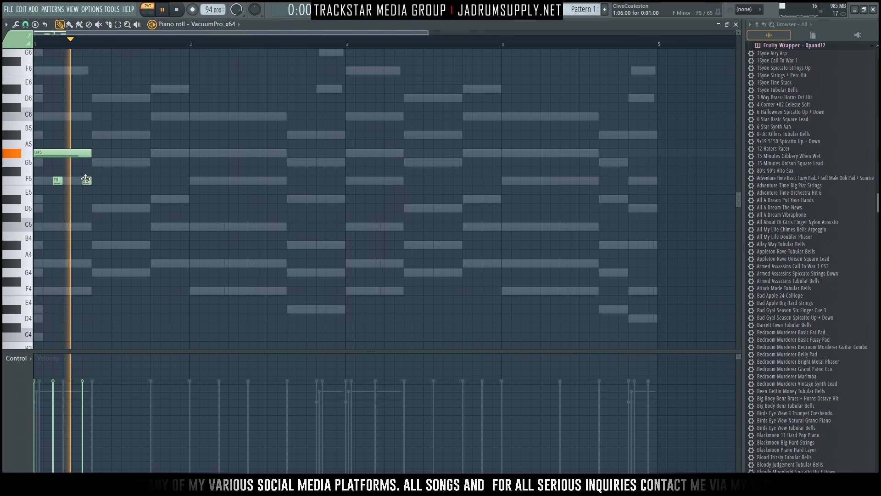
{"action": "key", "text": "space"}
{"action": "key", "text": "space"}
{"action": "key", "text": "space"}
{"action": "key", "text": "ctrl+z"}
{"action": "key", "text": "space"}
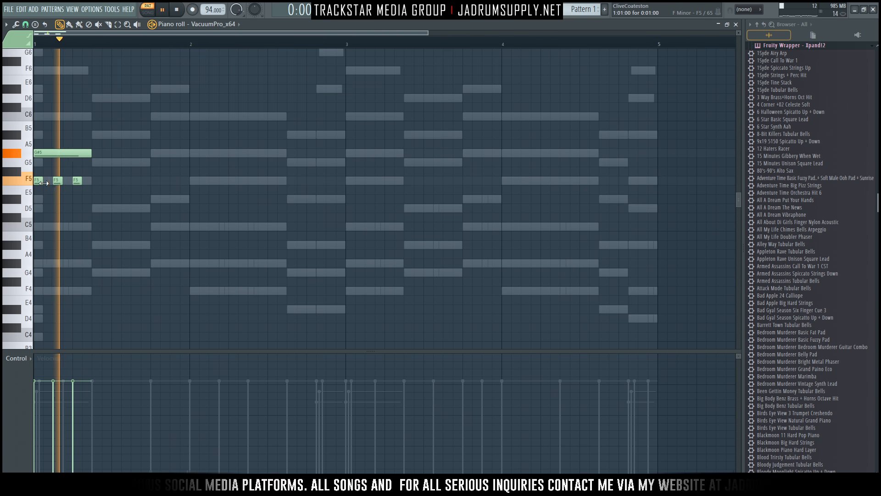
{"action": "key", "text": "space"}
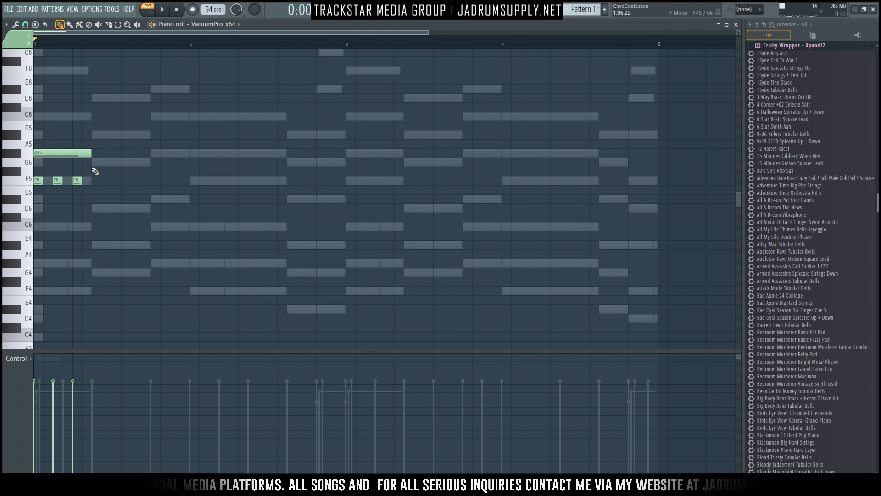
Continue bar 1 with A#5, short G5, D5, G5, a shortened C6 and G#5 notes.
{"action": "left_click", "coordinate": [95, 134]}
{"action": "key", "text": "space"}
{"action": "left_click", "coordinate": [115, 162]}
{"action": "key", "text": "space"}
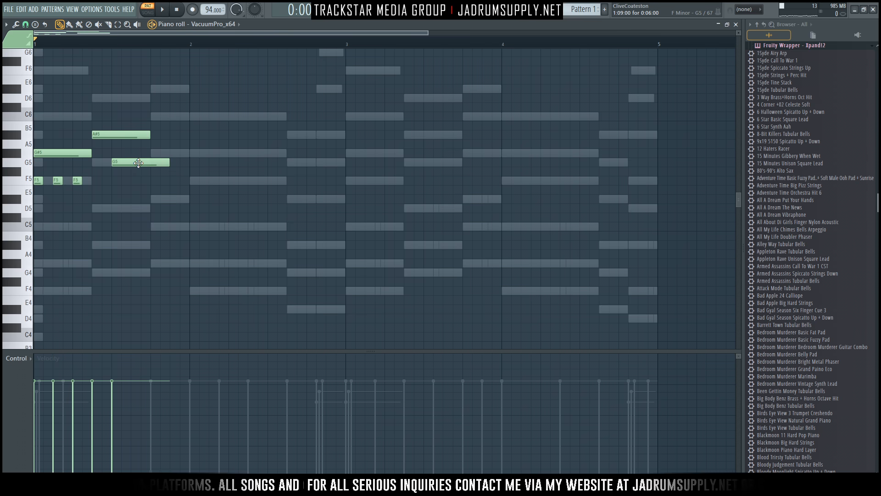
{"action": "key", "text": "space"}
{"action": "right_click", "coordinate": [116, 163]}
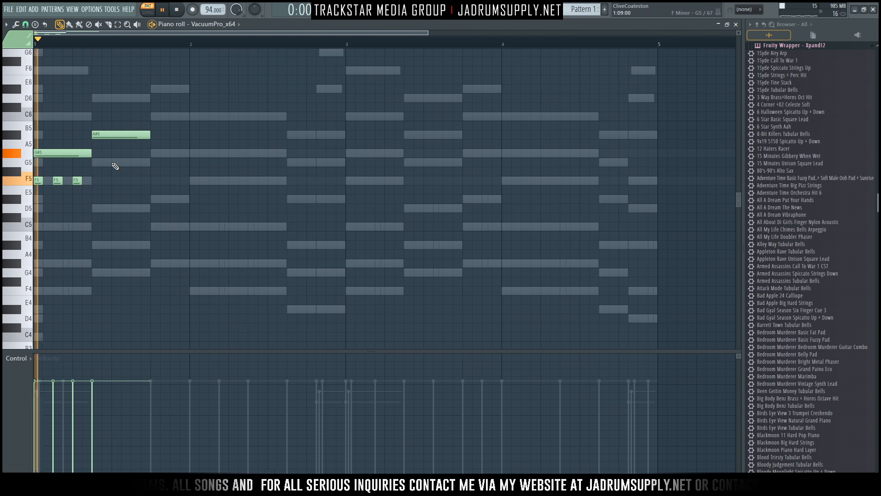
{"action": "left_click", "coordinate": [115, 163]}
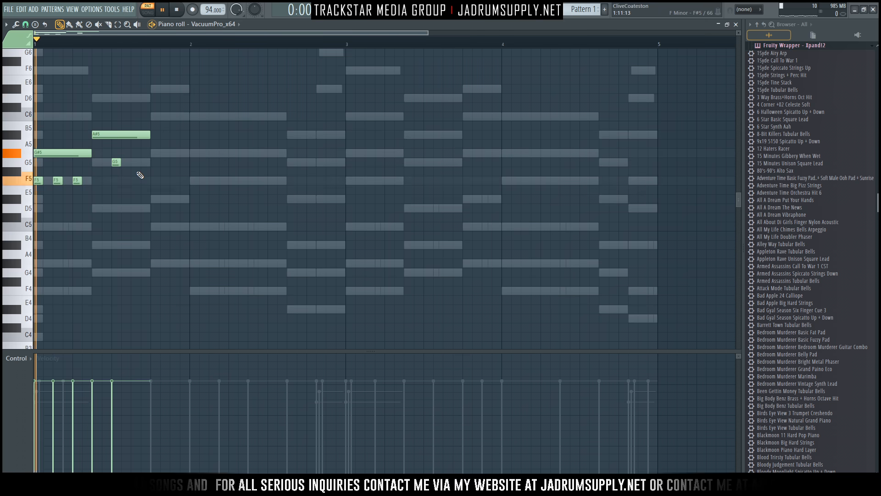
{"action": "left_click", "coordinate": [136, 208]}
{"action": "left_click", "coordinate": [145, 163]}
{"action": "key", "text": "space"}
{"action": "key", "text": "space"}
{"action": "left_click", "coordinate": [155, 116]}
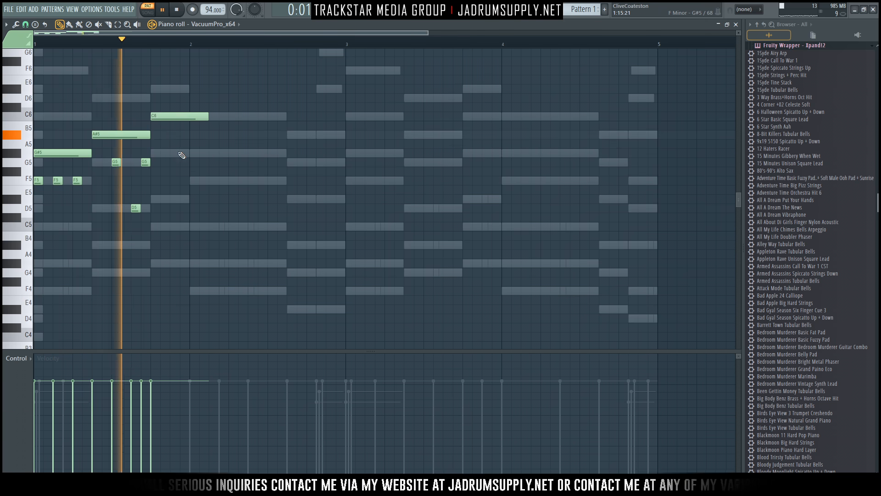
{"action": "left_click", "coordinate": [173, 153]}
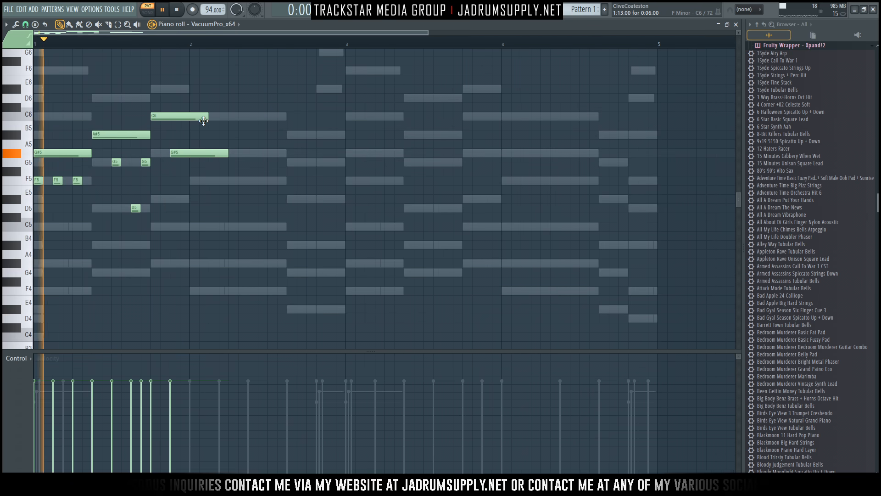
{"action": "left_click_drag", "start_coordinate": [207, 118], "coordinate": [169, 118]}
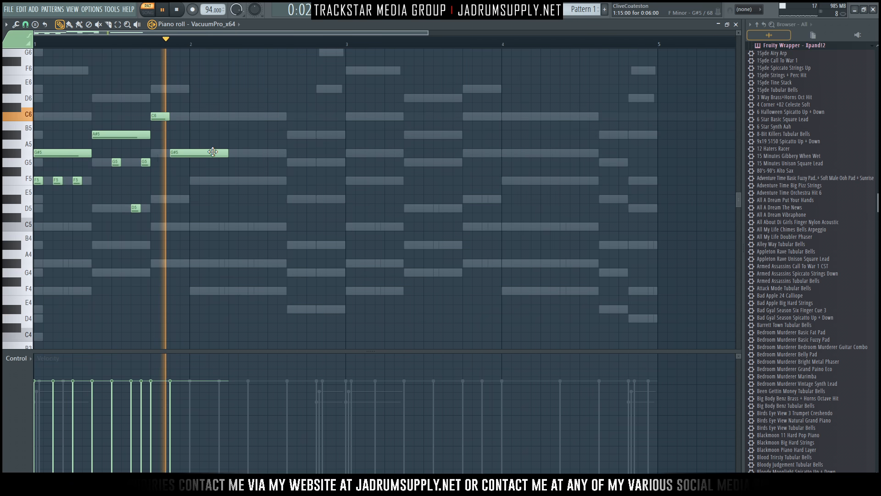
Start bar 2 with a long F5, then G#5 and C6 notes shifted one step later.
{"action": "left_click", "coordinate": [215, 180]}
{"action": "key", "text": "space"}
{"action": "key", "text": "space"}
{"action": "left_click", "coordinate": [253, 155]}
{"action": "left_click", "coordinate": [263, 118]}
{"action": "left_click_drag", "start_coordinate": [291, 157], "coordinate": [290, 105]}
{"action": "scroll", "coordinate": [291, 106], "scroll_direction": "up", "scroll_amount": 2}
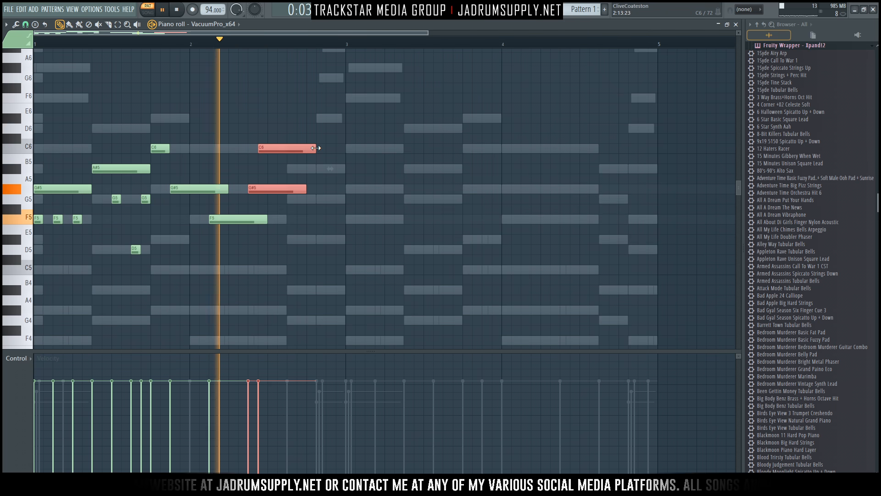
{"action": "left_click_drag", "start_coordinate": [315, 147], "coordinate": [267, 152]}
{"action": "key", "text": "space"}
{"action": "key", "text": "space"}
{"action": "left_click_drag", "start_coordinate": [255, 189], "coordinate": [264, 191]}
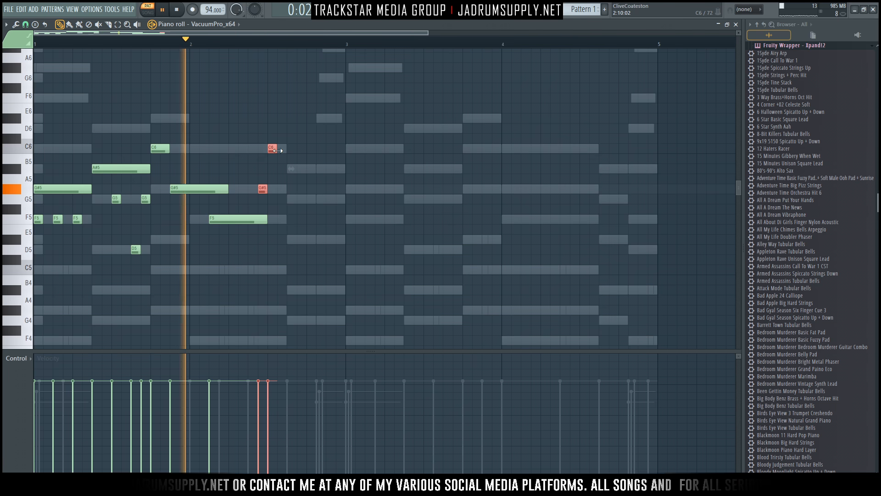
{"action": "left_click_drag", "start_coordinate": [274, 149], "coordinate": [284, 149]}
Finish bar 2 with A#5, G5, short D#5, G5, F5 and a closing G5 note.
{"action": "left_click", "coordinate": [292, 168]}
{"action": "left_click", "coordinate": [302, 199]}
{"action": "left_click", "coordinate": [309, 239]}
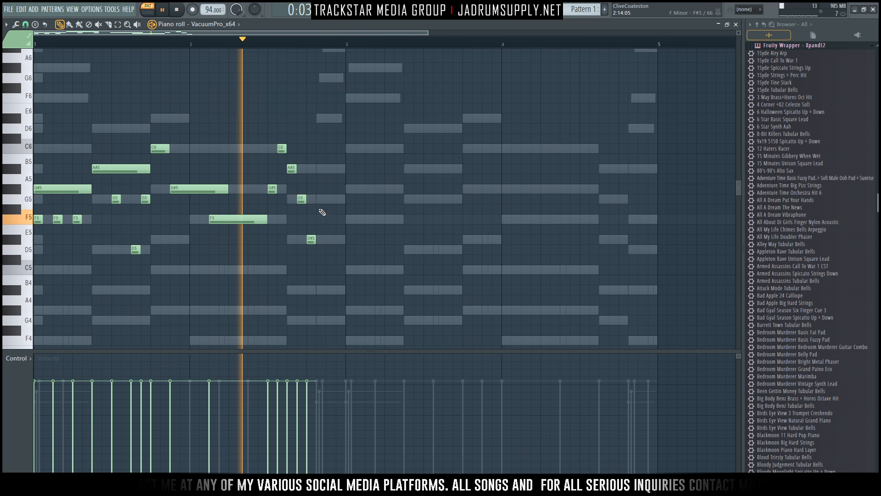
{"action": "left_click", "coordinate": [321, 199]}
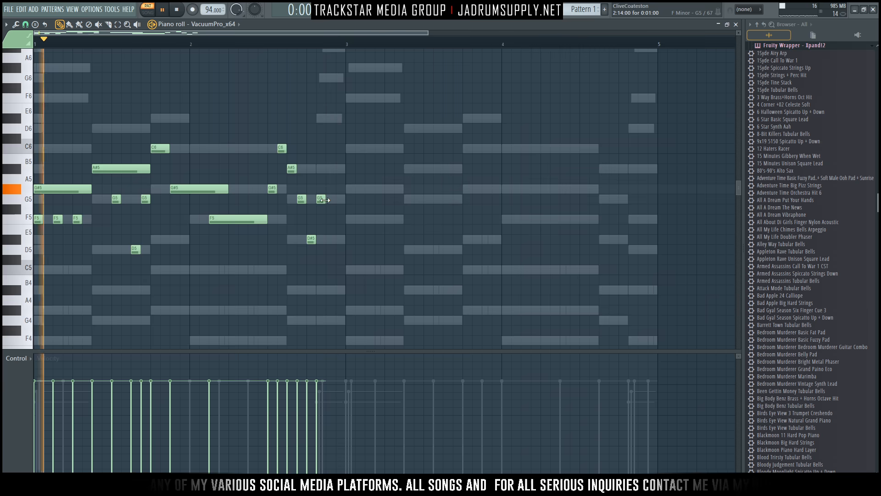
{"action": "mouse_move", "coordinate": [311, 235]}
{"action": "left_mouse_down"}
{"action": "mouse_move", "coordinate": [312, 219]}
{"action": "mouse_move", "coordinate": [321, 239]}
{"action": "left_mouse_up"}
{"action": "left_click", "coordinate": [331, 219]}
{"action": "left_click", "coordinate": [341, 199]}
{"action": "key", "text": "space"}
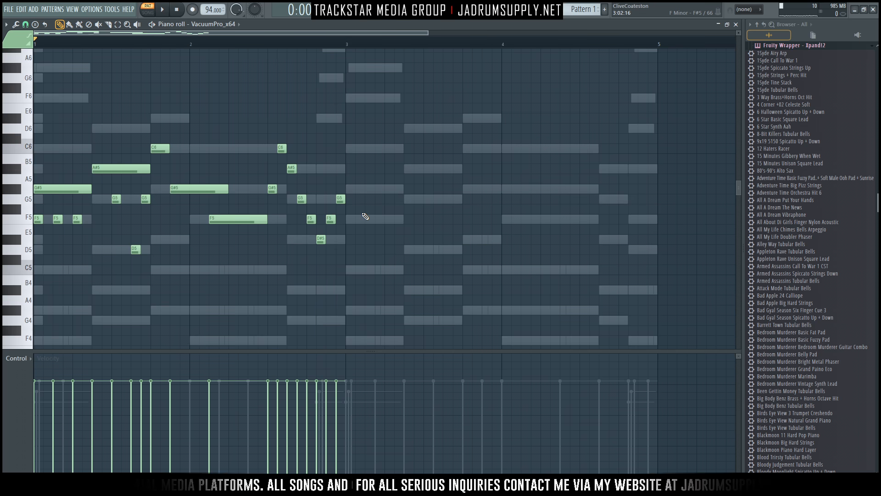
Duplicate the two-bar melody into bars 3–4 with Ctrl+B.
{"action": "key", "text": "ctrl+b"}
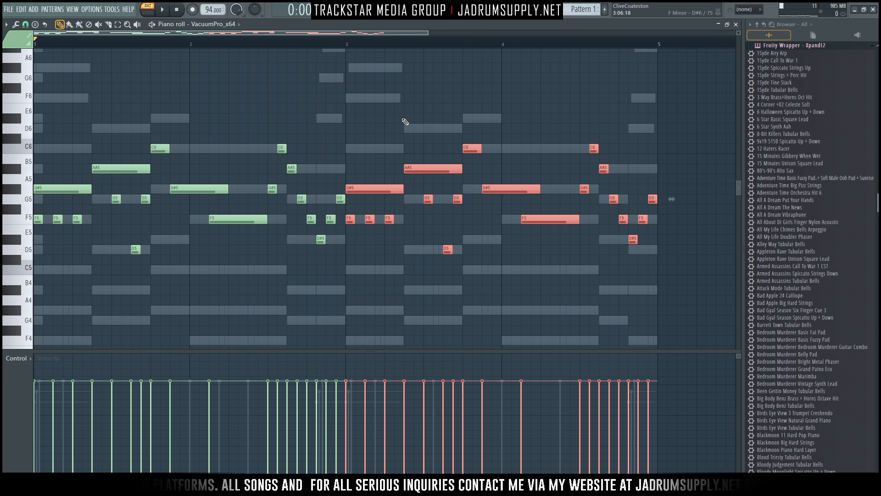
{"action": "left_click", "coordinate": [405, 122]}
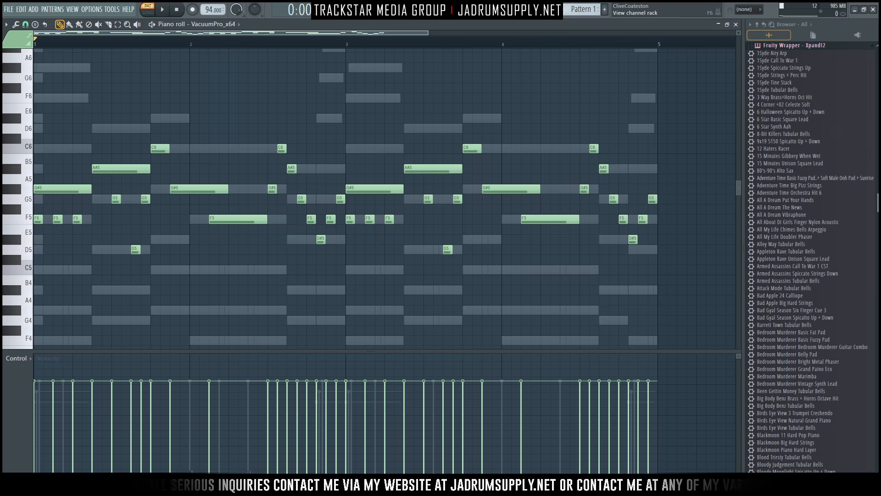
{"action": "key", "text": "F6"}
Audition VacuumPro presets from Electro Lead-RD through Jagged Lead-RD, settling on Juno Lead-RD (A).
{"action": "left_click", "coordinate": [113, 77]}
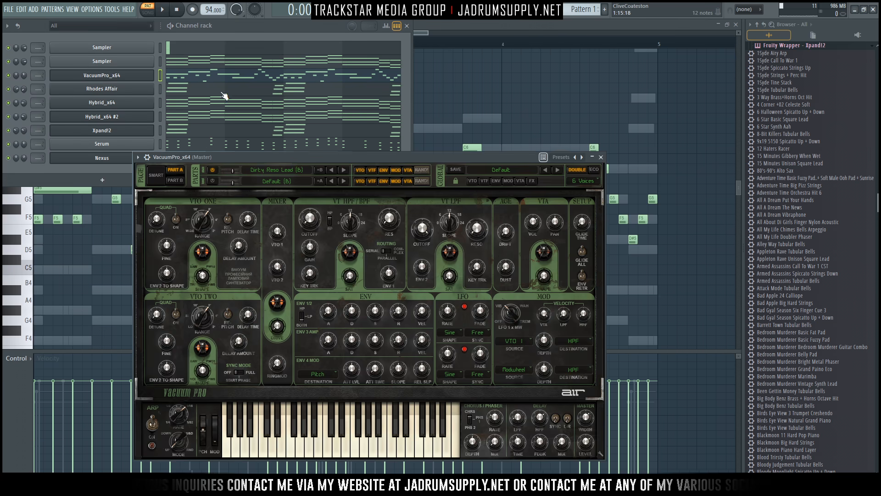
{"action": "left_click", "coordinate": [343, 169]}
{"action": "key", "text": "space"}
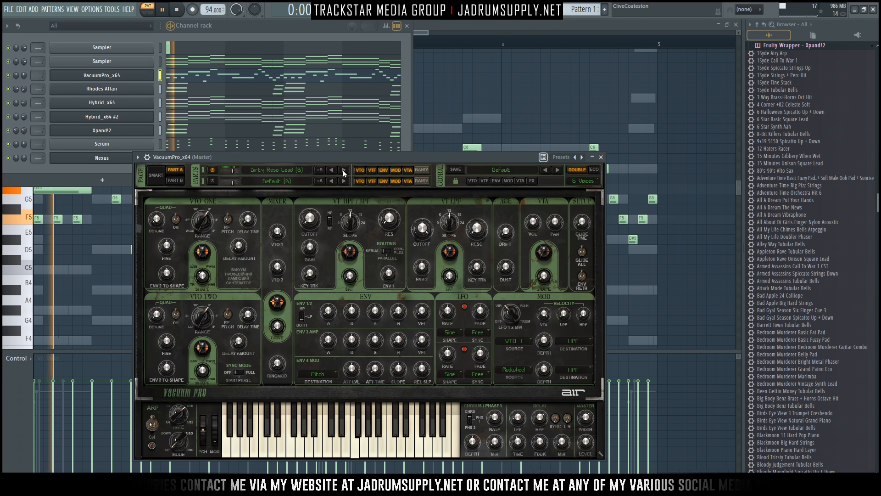
{"action": "left_click", "coordinate": [343, 169]}
{"action": "left_click", "coordinate": [343, 170]}
{"action": "left_click", "coordinate": [343, 170]}
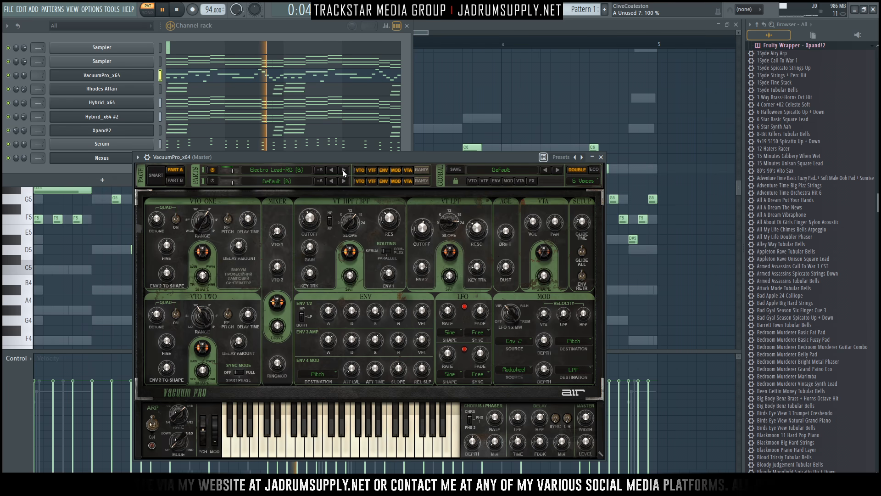
{"action": "left_click", "coordinate": [343, 170]}
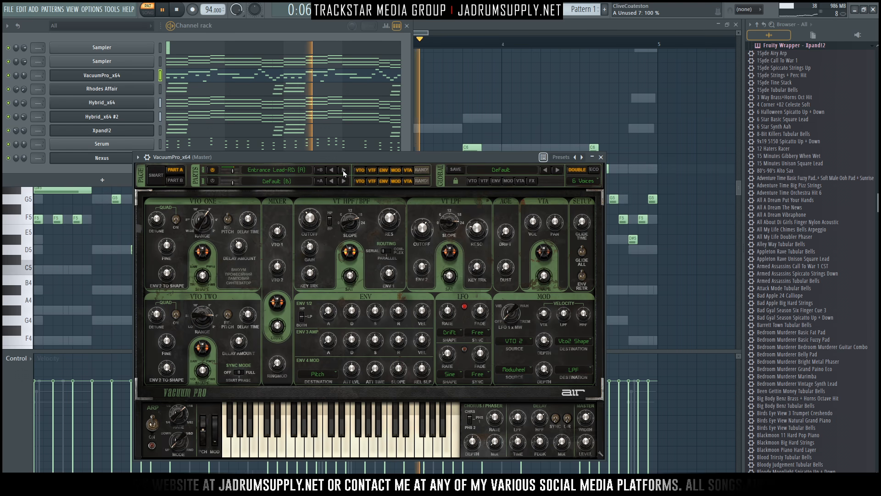
{"action": "left_click", "coordinate": [343, 170]}
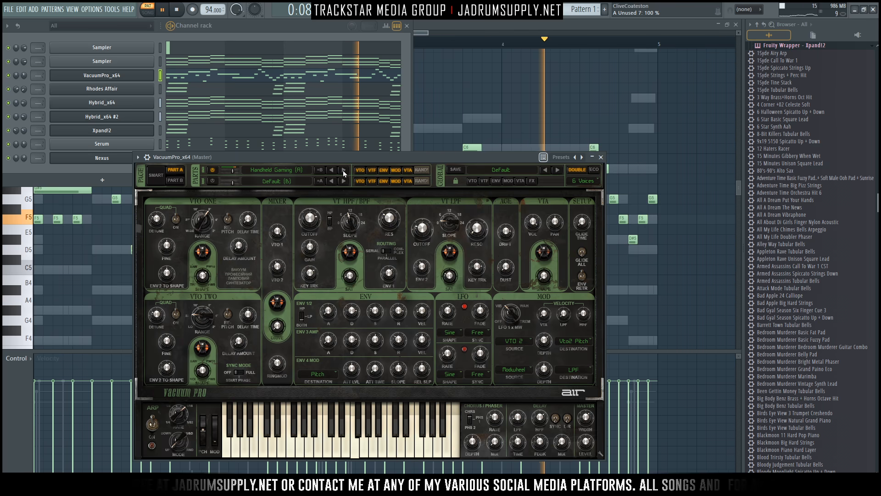
{"action": "left_click", "coordinate": [343, 169]}
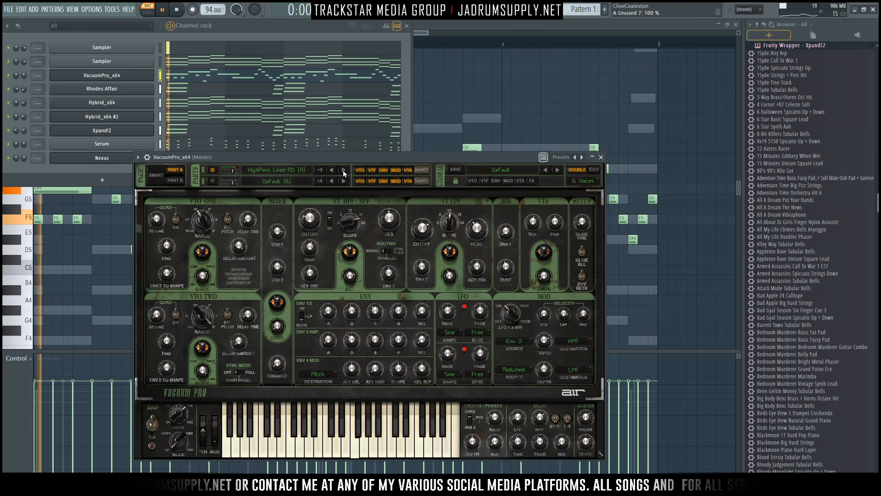
{"action": "left_click", "coordinate": [343, 170]}
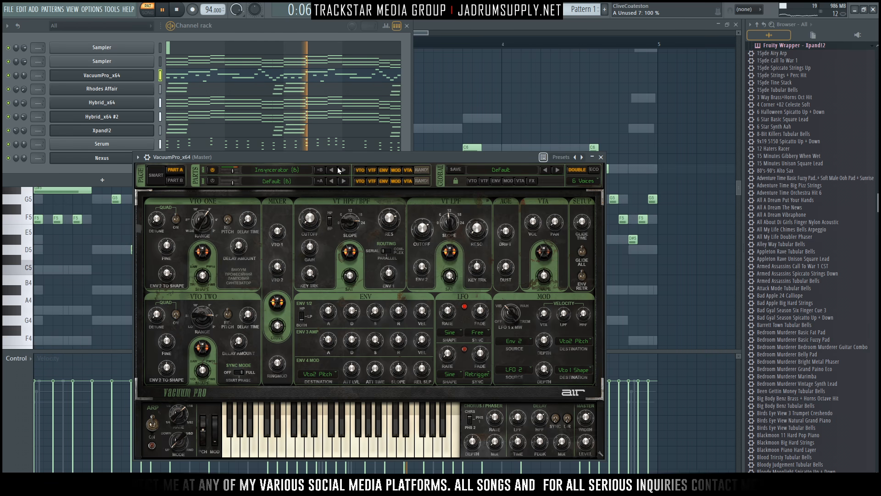
{"action": "left_click", "coordinate": [343, 169]}
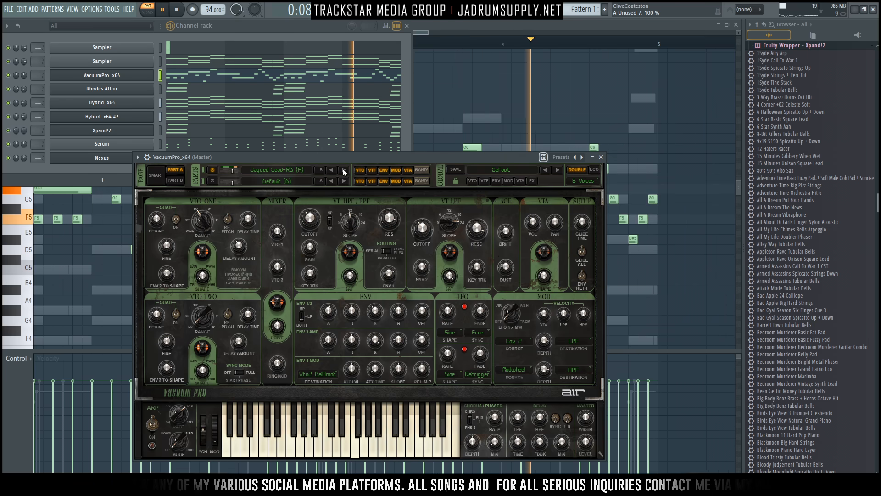
{"action": "left_click", "coordinate": [343, 170]}
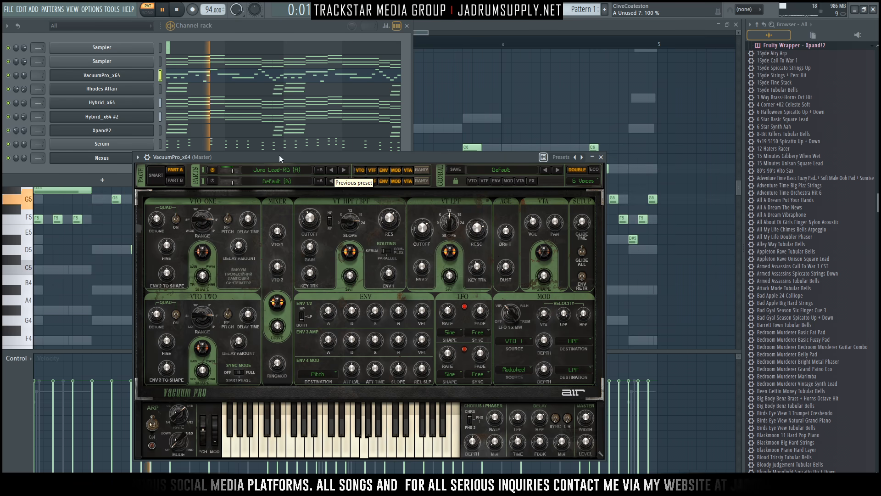
{"action": "left_click", "coordinate": [23, 74]}
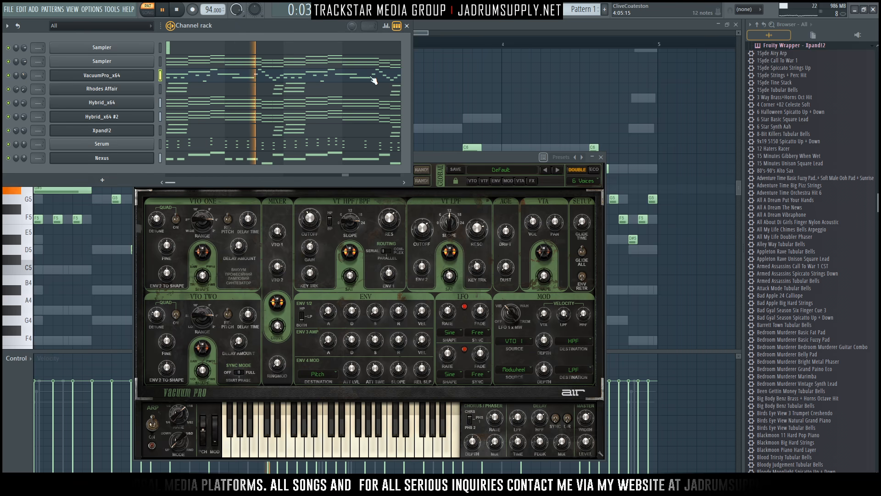
{"action": "key", "text": "F5"}
Place a Pattern 1 clip on Track 1 starting at bar 1.
{"action": "key", "text": "space"}
{"action": "left_click", "coordinate": [143, 64]}
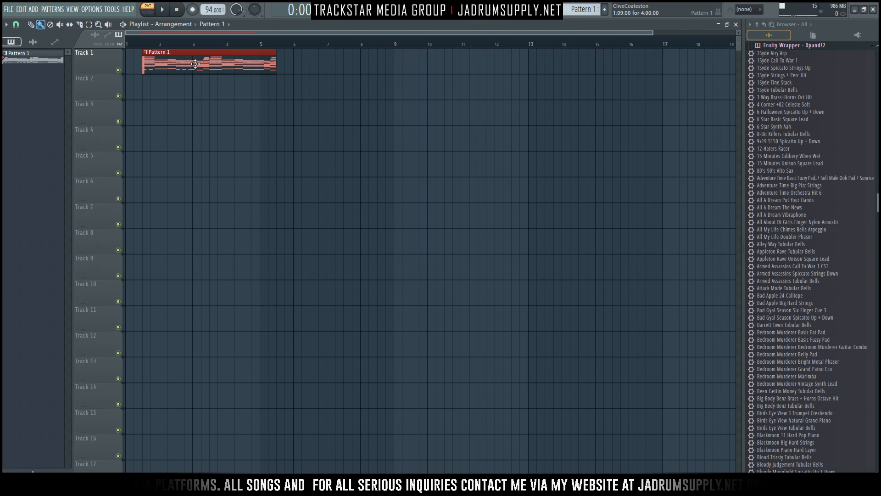
{"action": "left_click_drag", "start_coordinate": [195, 64], "coordinate": [83, 62]}
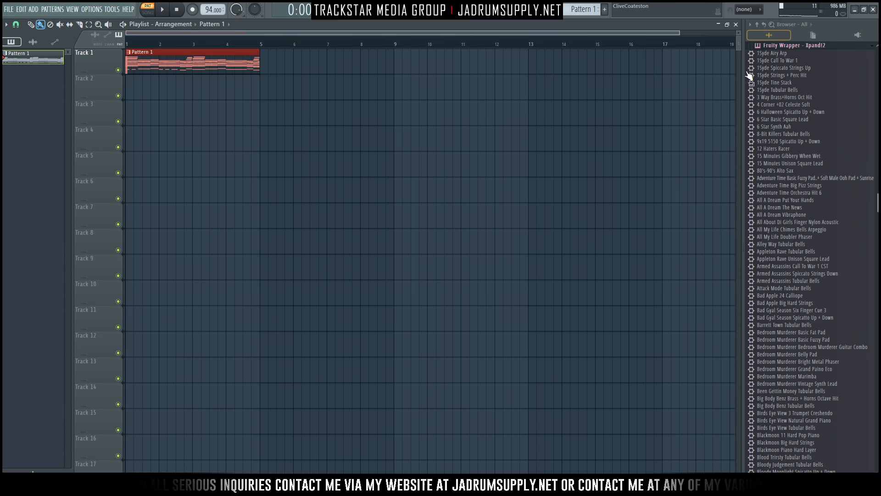
In the Browser, expand Yaad Vibes Drumkit > Percussion > Loops.
{"action": "left_click", "coordinate": [757, 25]}
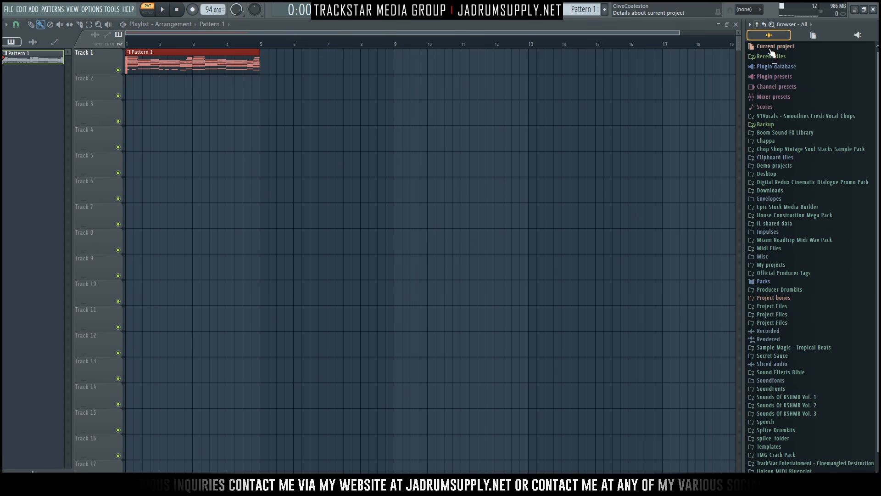
{"action": "scroll", "coordinate": [801, 309], "scroll_direction": "down", "scroll_amount": 1}
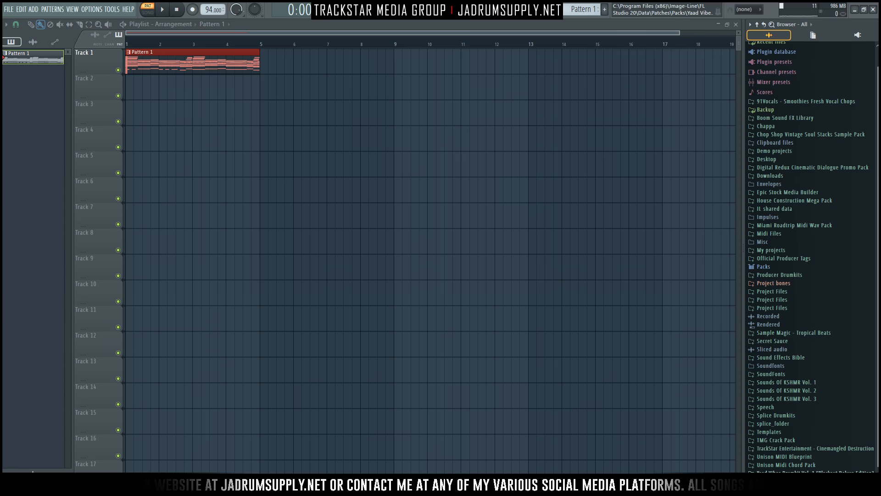
{"action": "left_click", "coordinate": [813, 473]}
{"action": "scroll", "coordinate": [810, 430], "scroll_direction": "down", "scroll_amount": 4}
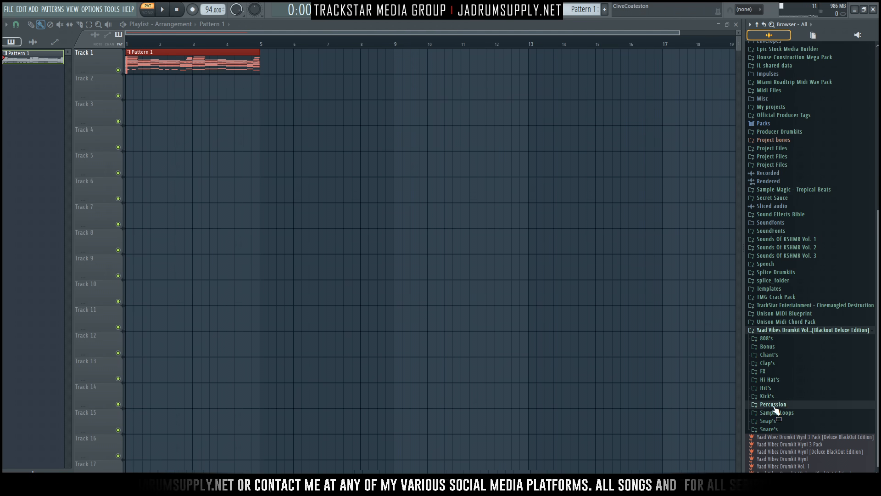
{"action": "left_click", "coordinate": [774, 405]}
{"action": "left_click", "coordinate": [776, 428]}
Preview Loops_06_98, Loops_04_98 and the 03_98 Full_Wet percussion loops, picking Full_Wet.
{"action": "scroll", "coordinate": [808, 358], "scroll_direction": "down", "scroll_amount": 5}
{"action": "left_click_drag", "start_coordinate": [837, 357], "coordinate": [846, 294]}
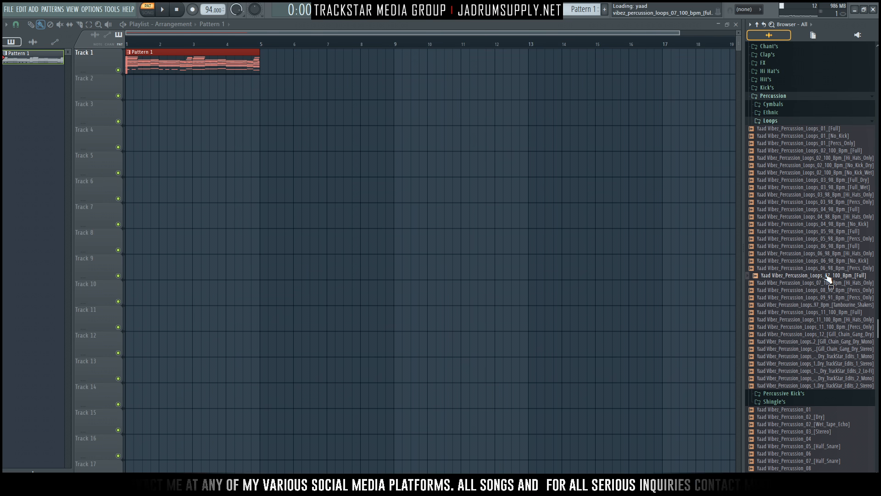
{"action": "left_click", "coordinate": [841, 247]}
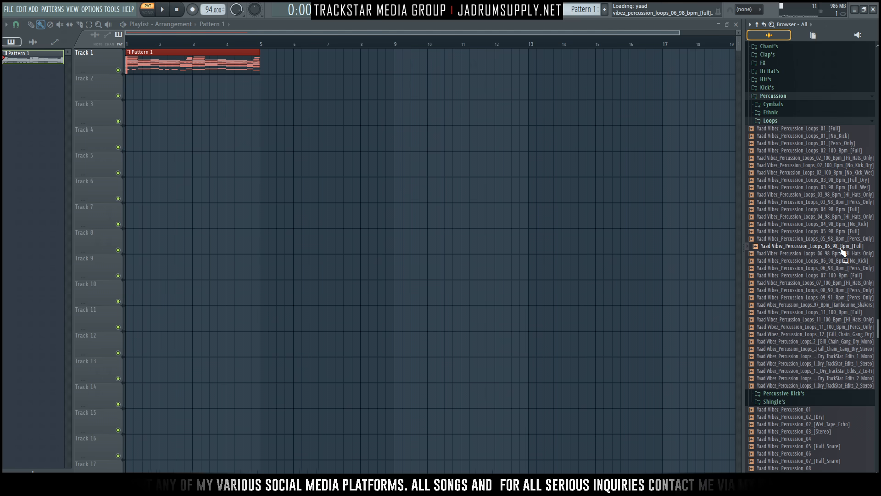
{"action": "left_click_drag", "start_coordinate": [843, 252], "coordinate": [832, 206]}
{"action": "left_click", "coordinate": [838, 210]}
{"action": "left_click", "coordinate": [833, 187]}
{"action": "mouse_move", "coordinate": [833, 192]}
{"action": "left_mouse_down"}
{"action": "mouse_move", "coordinate": [837, 177]}
{"action": "mouse_move", "coordinate": [835, 200]}
{"action": "left_mouse_up"}
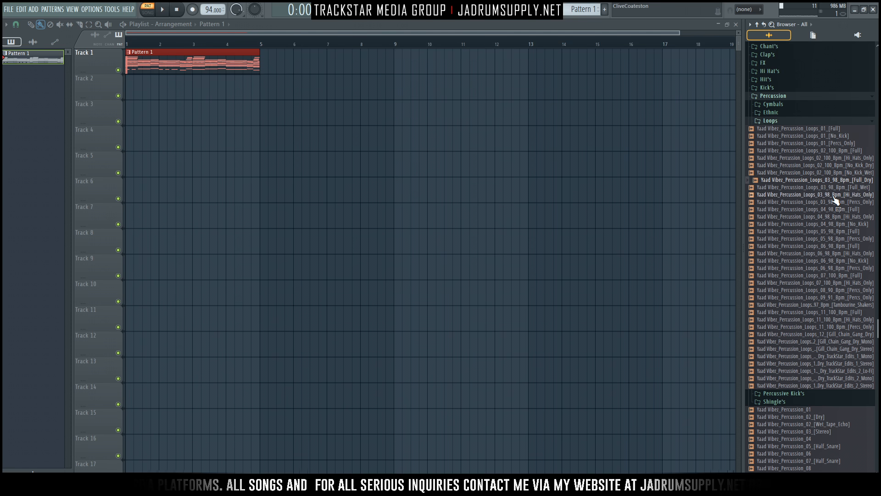
{"action": "left_click", "coordinate": [833, 188]}
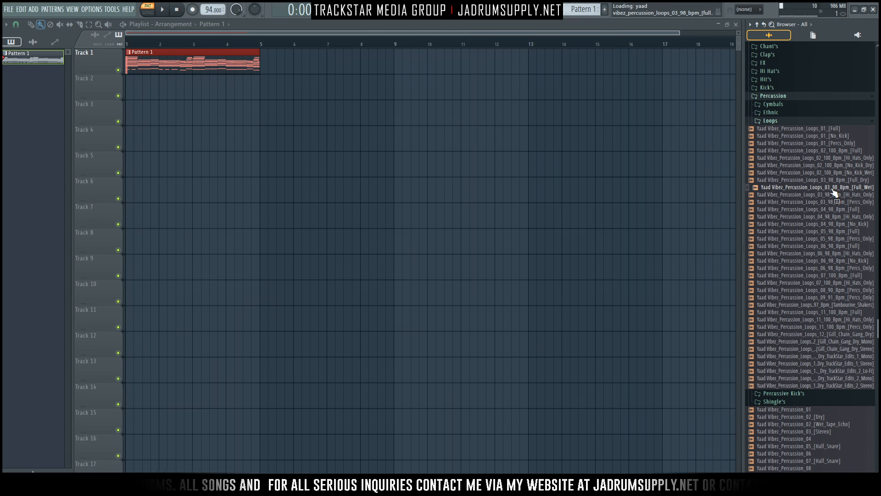
{"action": "left_click_drag", "start_coordinate": [818, 189], "coordinate": [823, 168]}
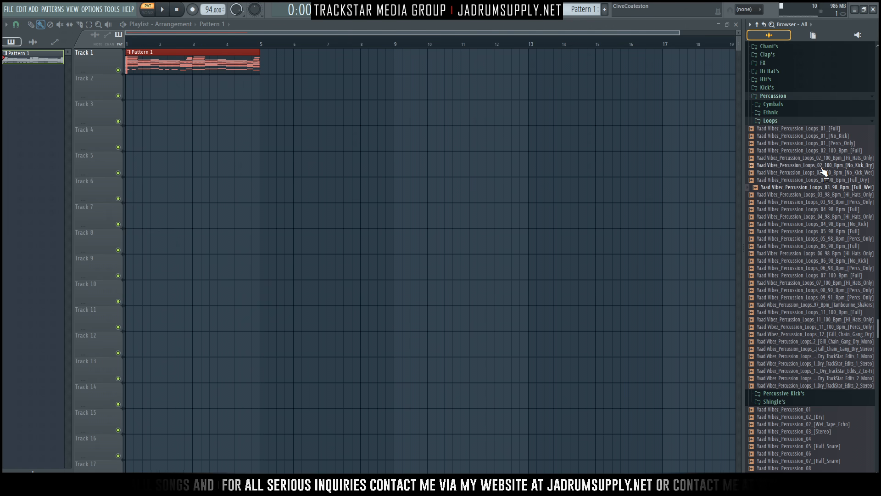
Drop the 03_98 Full_Wet loop onto Track 2 and time-stretch it to double length with Auto mode.
{"action": "left_click_drag", "start_coordinate": [232, 124], "coordinate": [166, 94]}
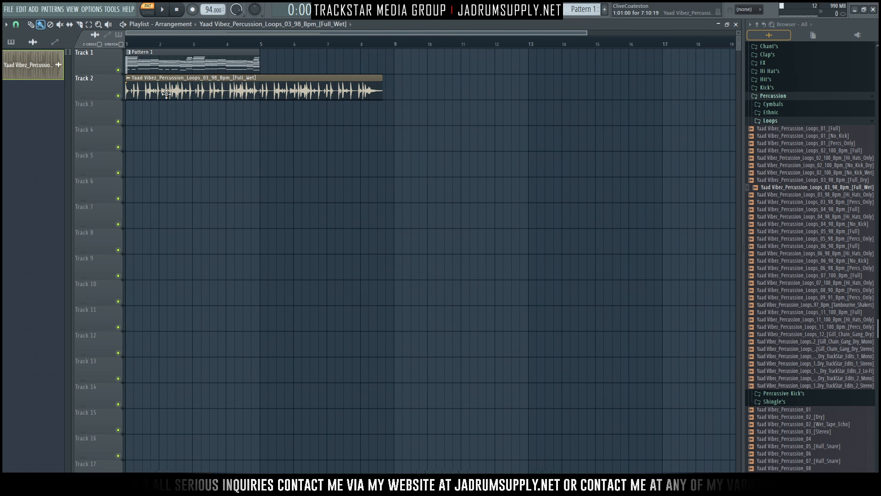
{"action": "double_click", "coordinate": [191, 93]}
{"action": "key", "text": "Escape"}
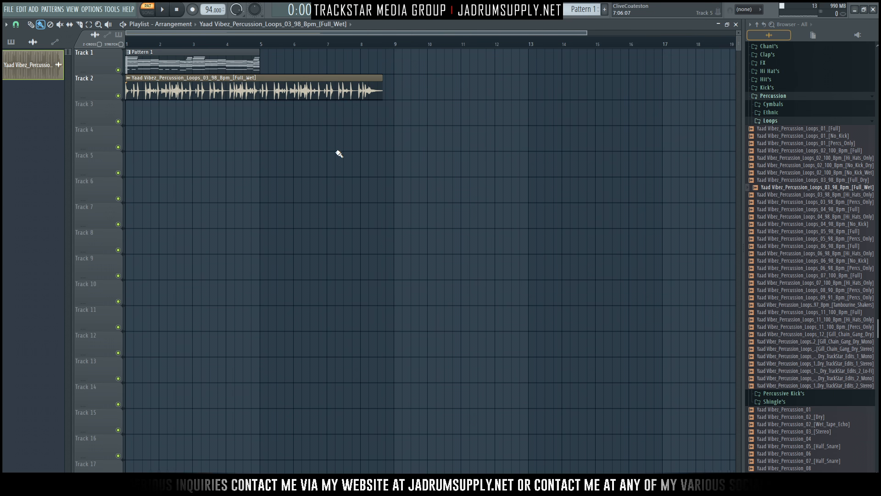
{"action": "double_click", "coordinate": [307, 97]}
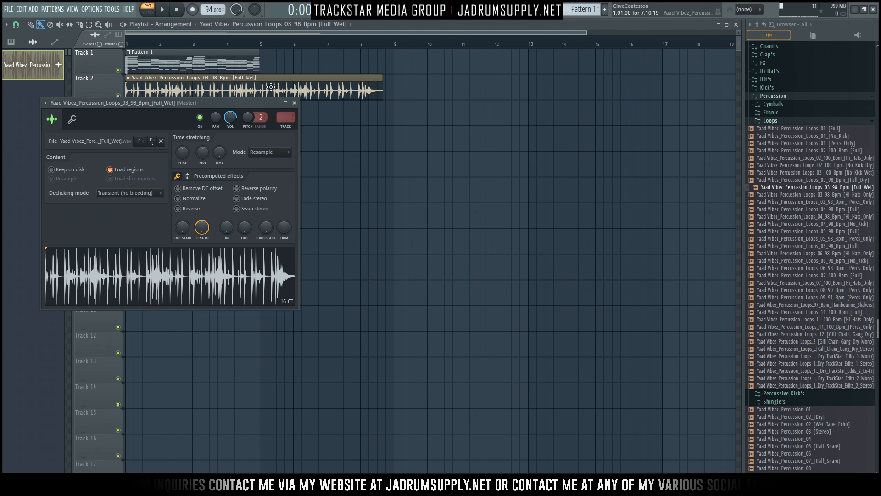
{"action": "left_click", "coordinate": [288, 156]}
{"action": "left_click", "coordinate": [263, 238]}
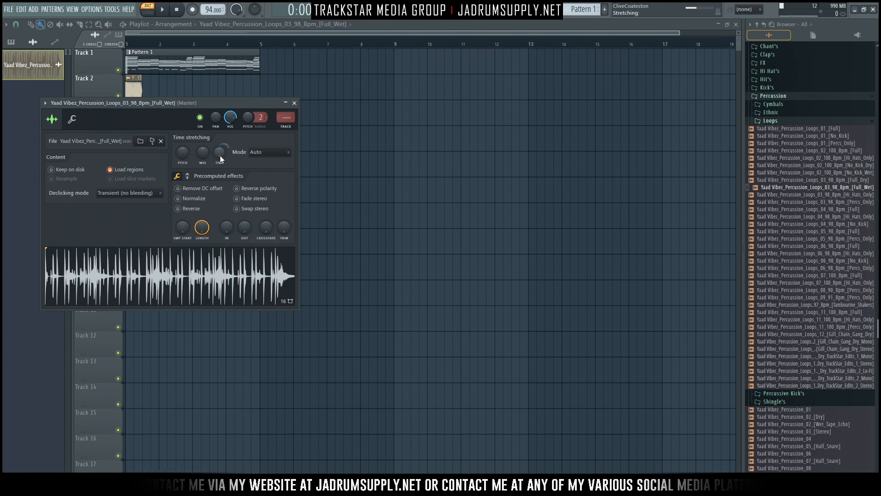
{"action": "left_click_drag", "start_coordinate": [220, 155], "coordinate": [222, 159]}
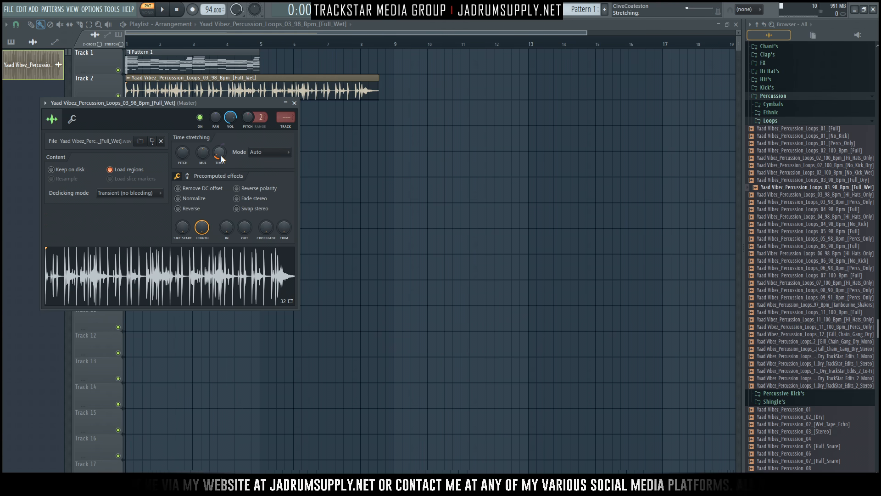
Add Pattern 1 on Track 1 at bar 5 and switch to Song playback mode.
{"action": "left_click", "coordinate": [250, 63]}
{"action": "left_click", "coordinate": [266, 63]}
{"action": "key", "text": "l"}
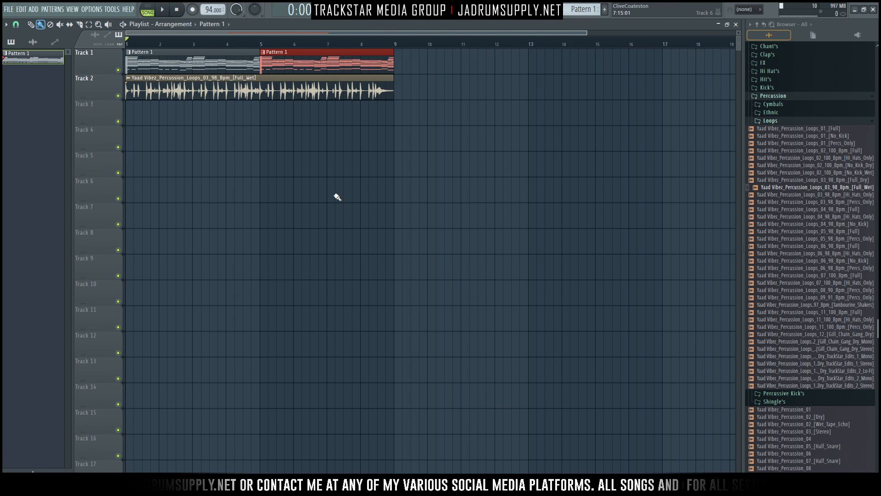
Move the Full_Wet percussion loop on Track 2 so it starts at bar 5.
{"action": "right_click", "coordinate": [206, 97]}
{"action": "key", "text": "space"}
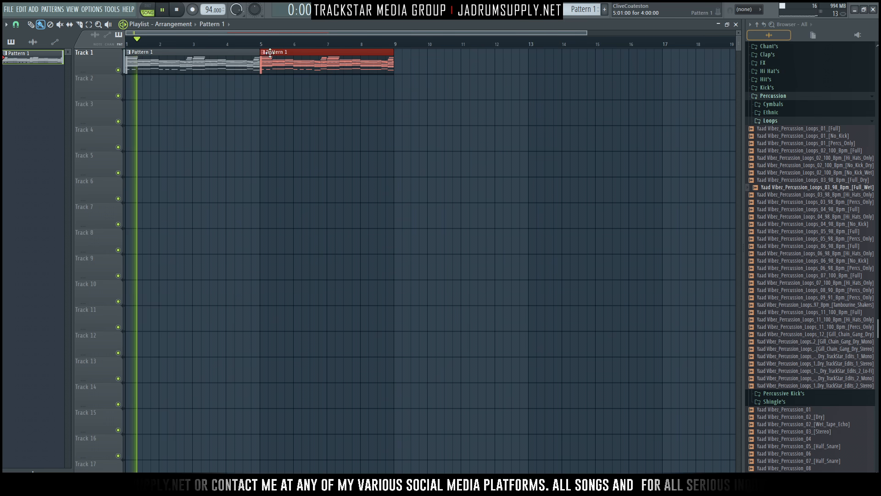
{"action": "left_click", "coordinate": [264, 102]}
{"action": "right_click", "coordinate": [271, 103]}
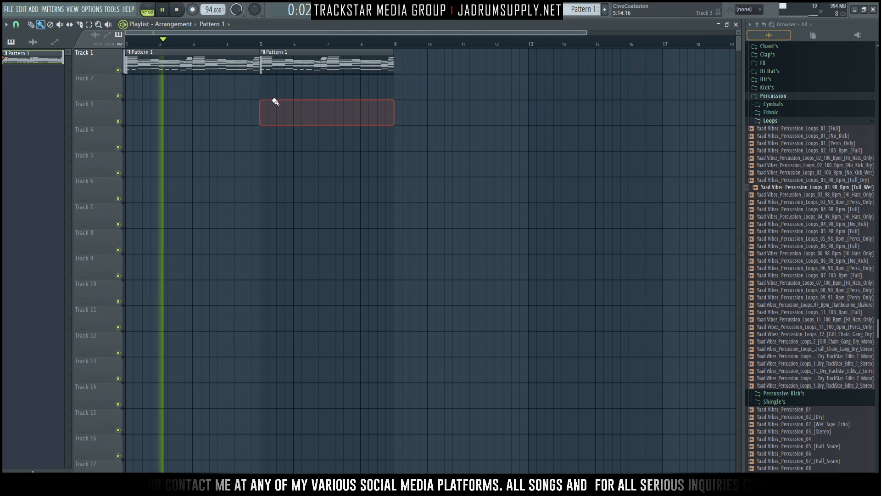
{"action": "left_click", "coordinate": [39, 42]}
{"action": "left_click", "coordinate": [262, 91]}
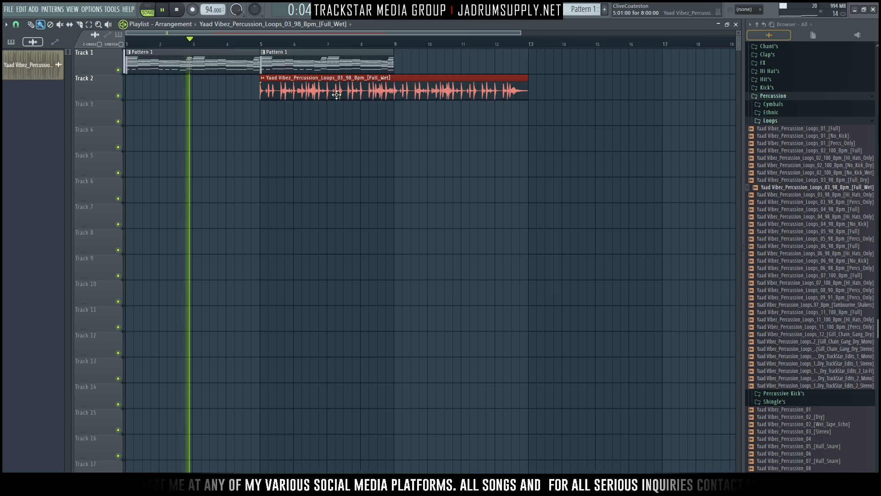
Add a third Pattern 1 clip at bar 9 of Track 1 and show the Mixer.
{"action": "left_click", "coordinate": [346, 62]}
{"action": "left_click", "coordinate": [400, 63]}
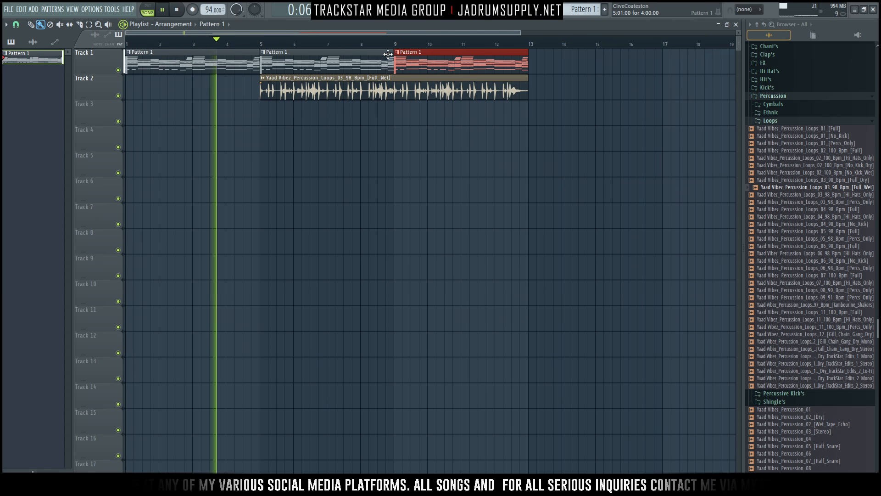
{"action": "scroll", "coordinate": [371, 46], "scroll_direction": "down", "scroll_amount": 2}
{"action": "right_click", "coordinate": [370, 47], "text": "ctrl"}
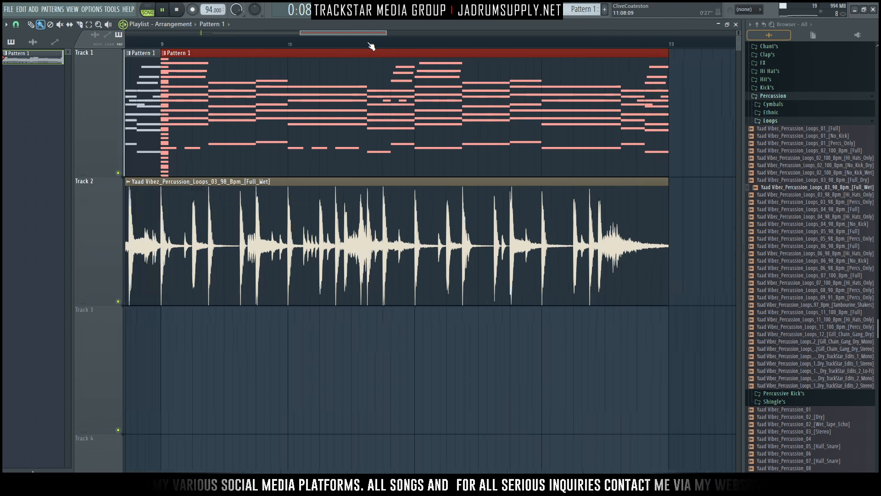
{"action": "scroll", "coordinate": [360, 291], "scroll_direction": "down", "scroll_amount": 2}
{"action": "right_click", "coordinate": [361, 291], "text": "ctrl"}
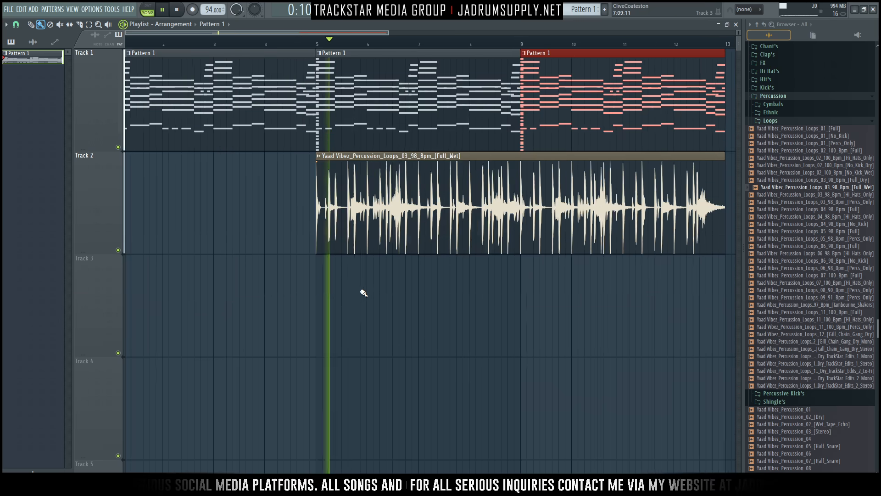
{"action": "left_click", "coordinate": [446, 320], "text": "ctrl"}
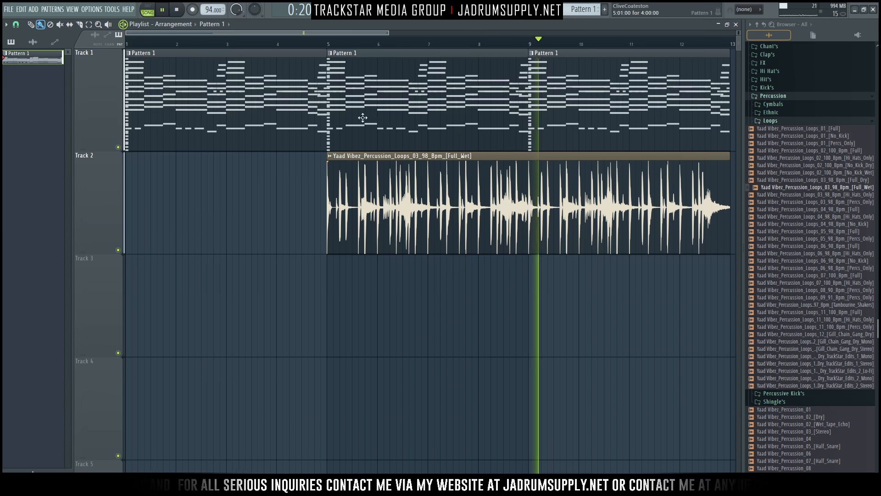
{"action": "left_click", "coordinate": [390, 20]}
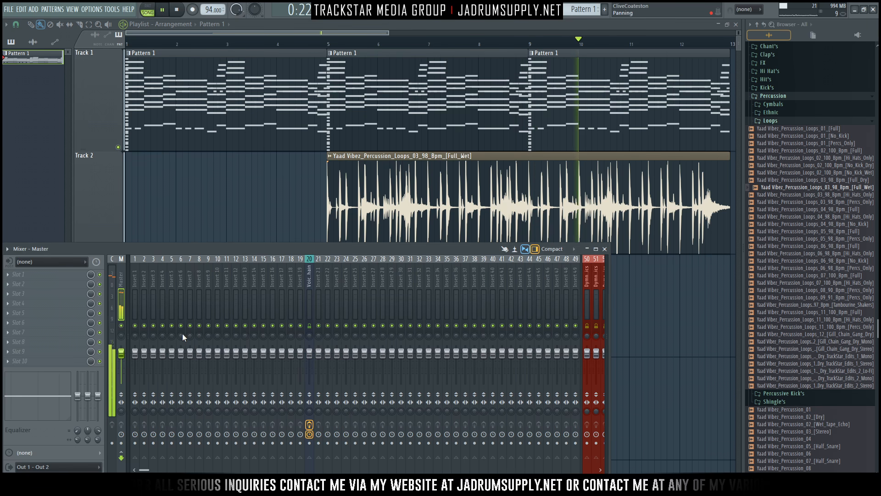
List all nine Pattern 1 channels in the channel rack, mute VacuumPro_x64, and stop playback.
{"action": "left_click", "coordinate": [351, 24]}
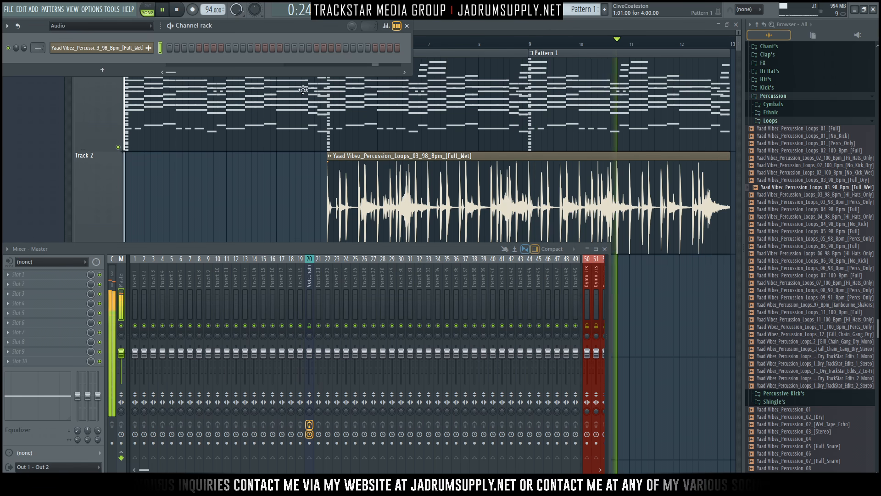
{"action": "key", "text": "KP_Subtract"}
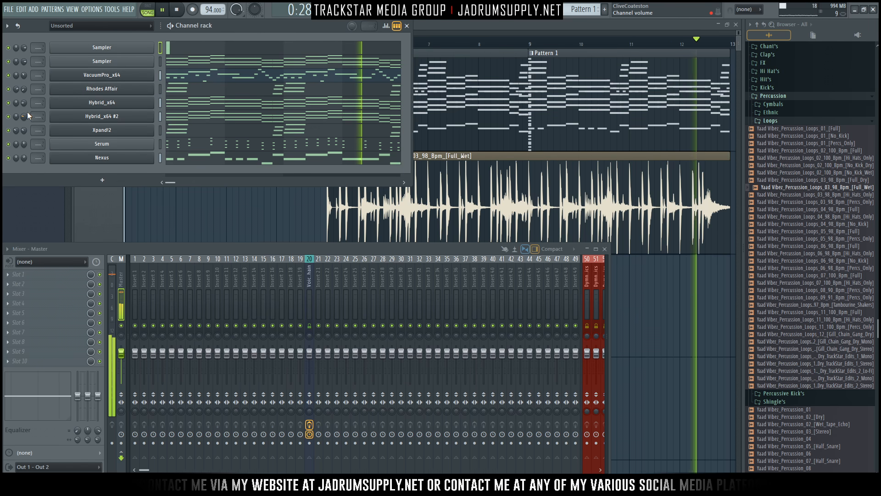
{"action": "left_click", "coordinate": [7, 75]}
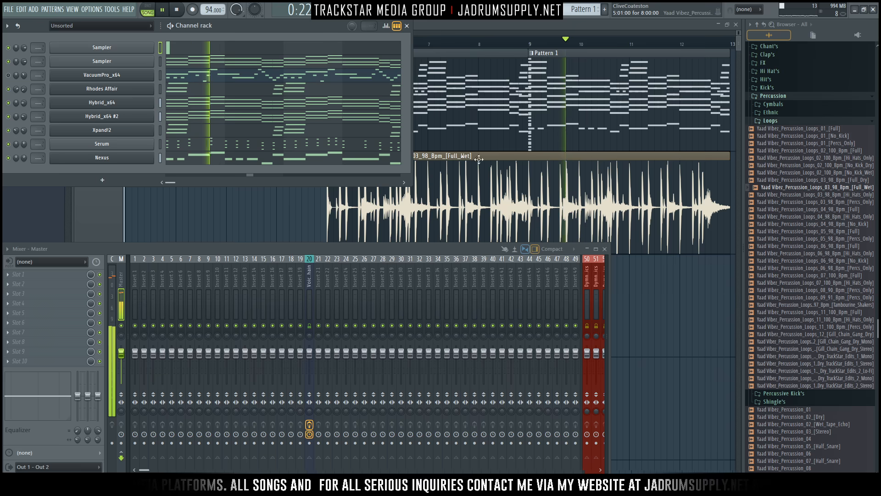
{"action": "key", "text": "space"}
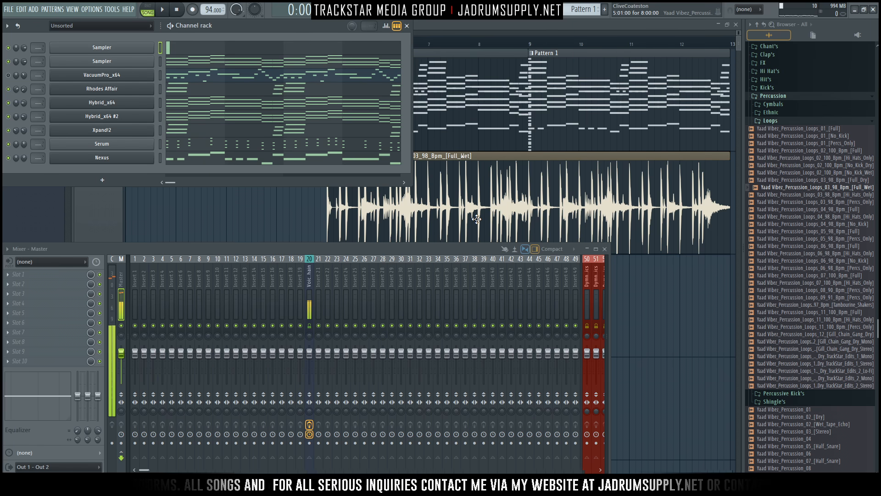